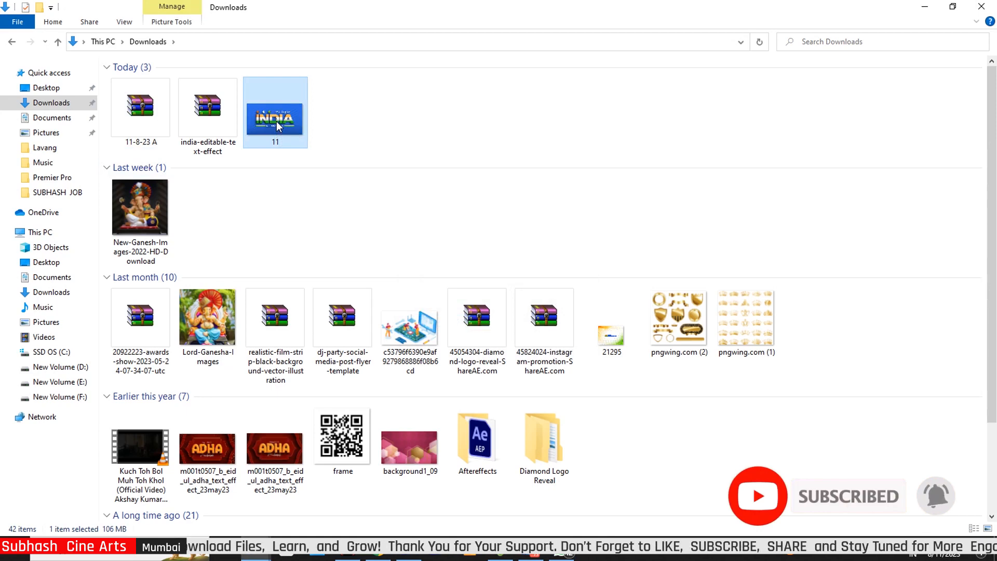
Open the image 11 from Downloads in Photoshop and open its "Change text here" smart object for editing.
drag(276, 121, 461, 341)
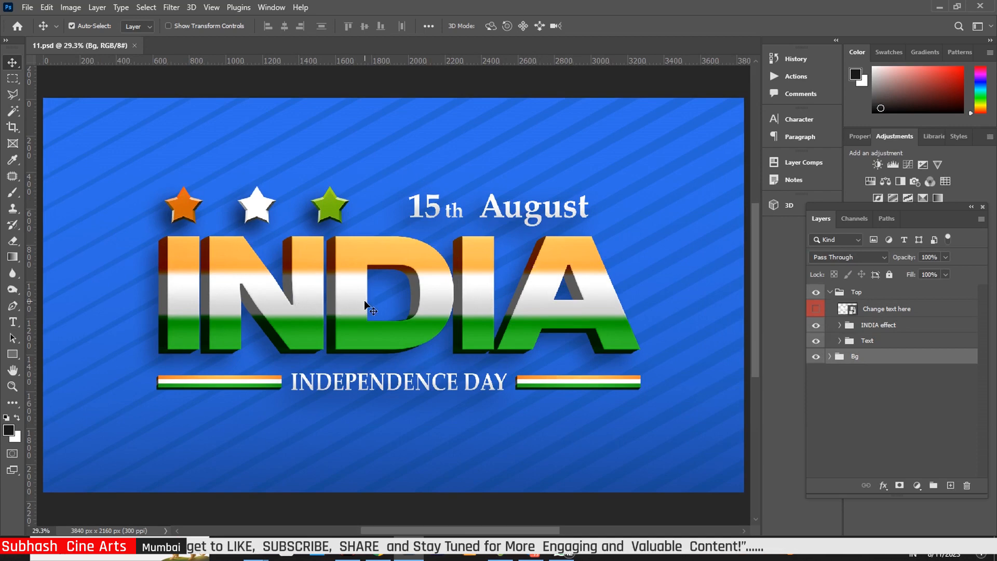
double_click(855, 311)
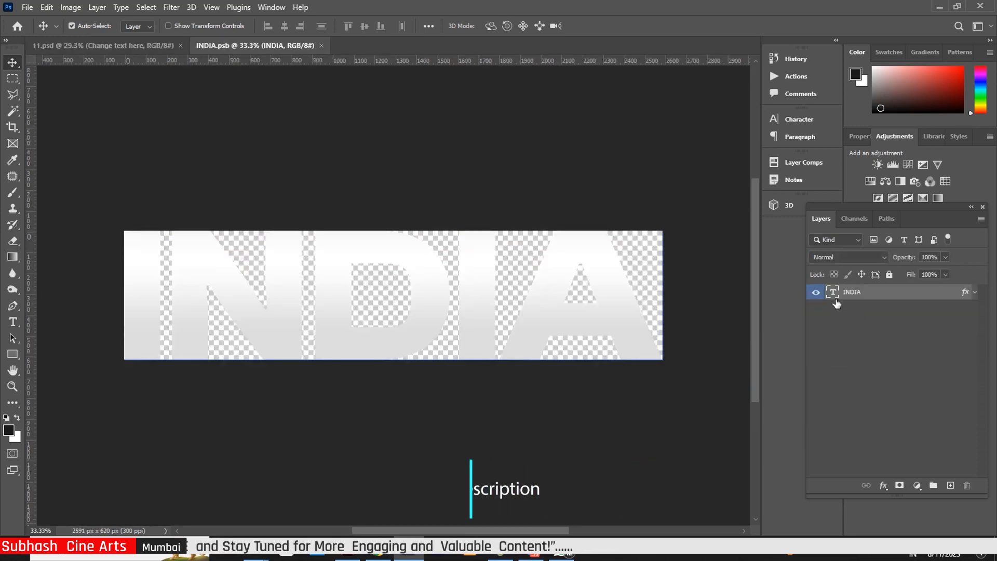
Retype the smart object's text as INDIA, then close INDIA.psb with its changes saved.
double_click(833, 292)
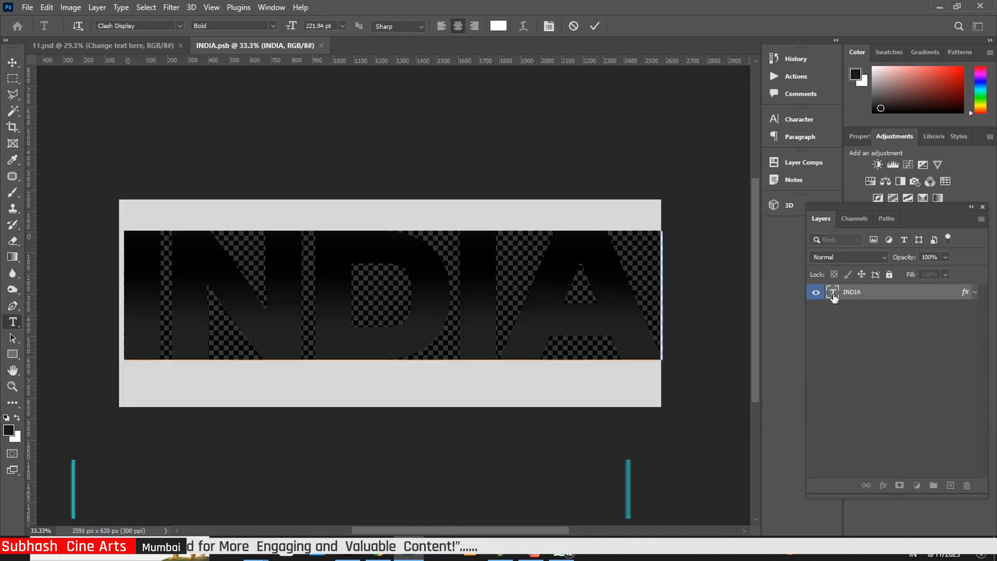
text(I)
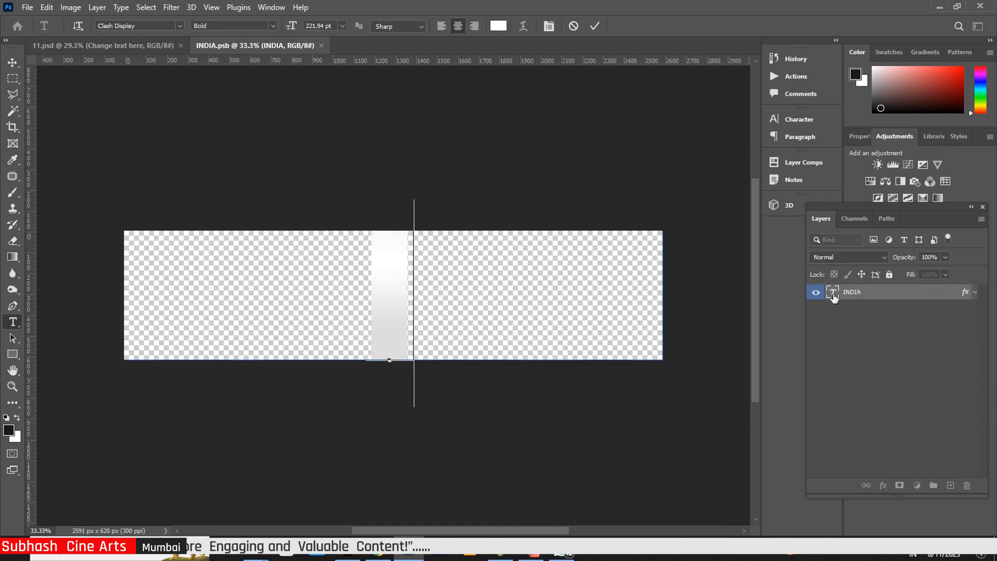
text(NDIA)
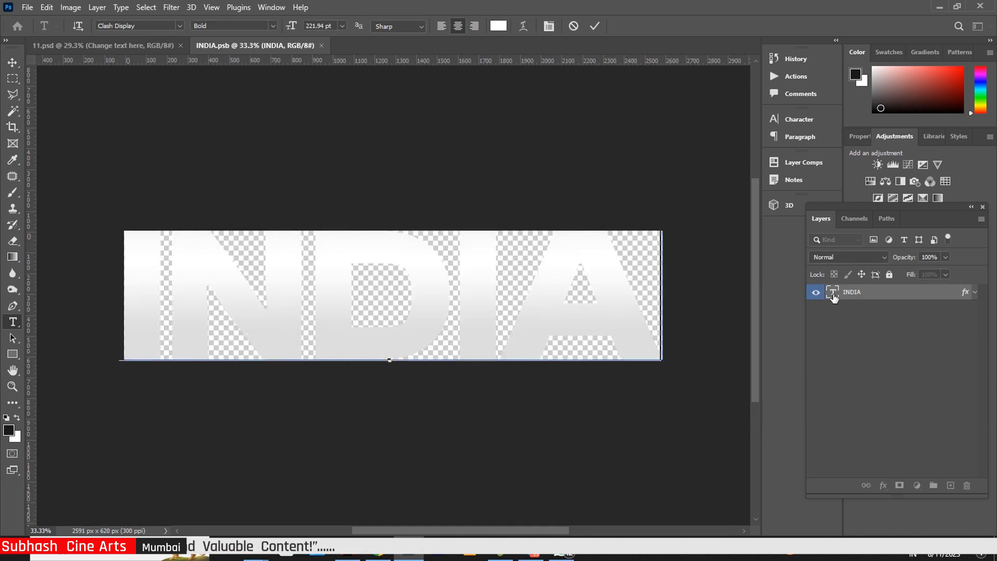
click(13, 62)
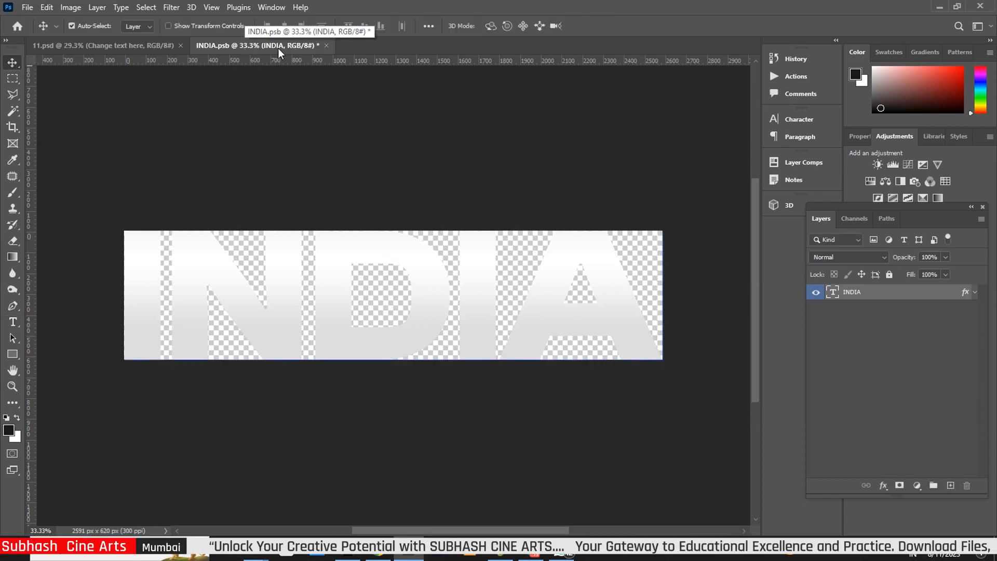
click(327, 46)
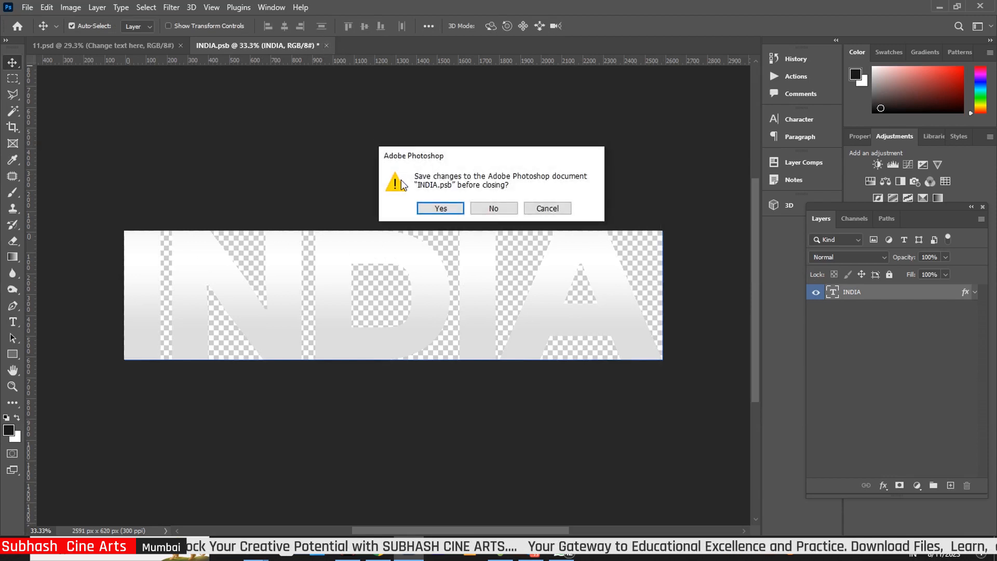
click(441, 208)
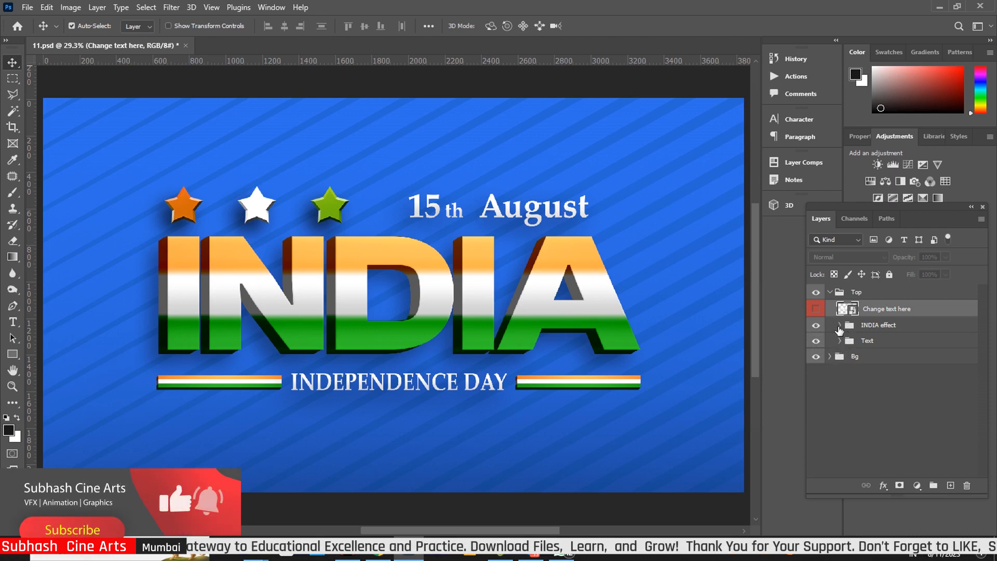
Set the Bevel & Emboss size to 3 px on the INDIA copy 21 layer in the Width group of INDIA effect.
click(838, 326)
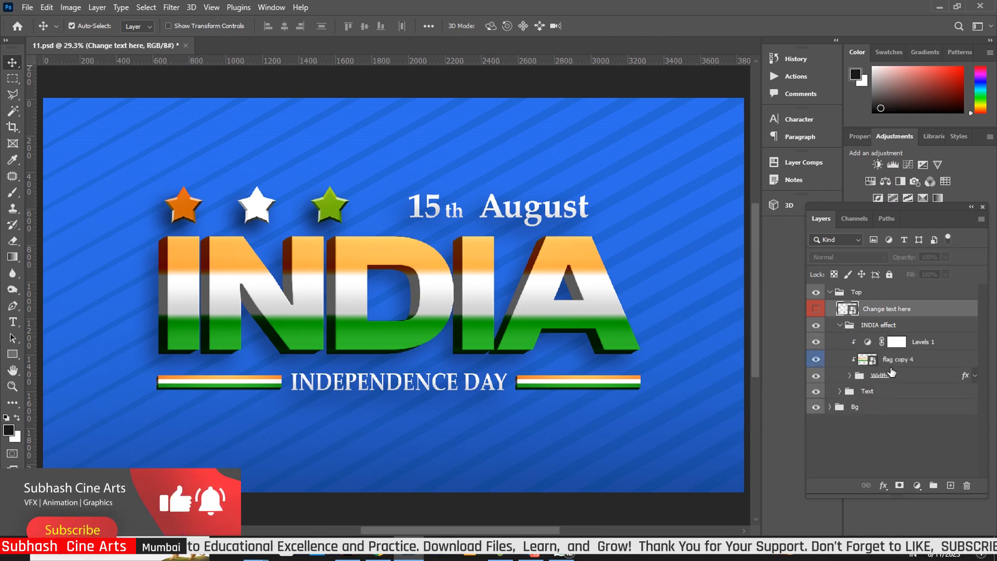
click(850, 376)
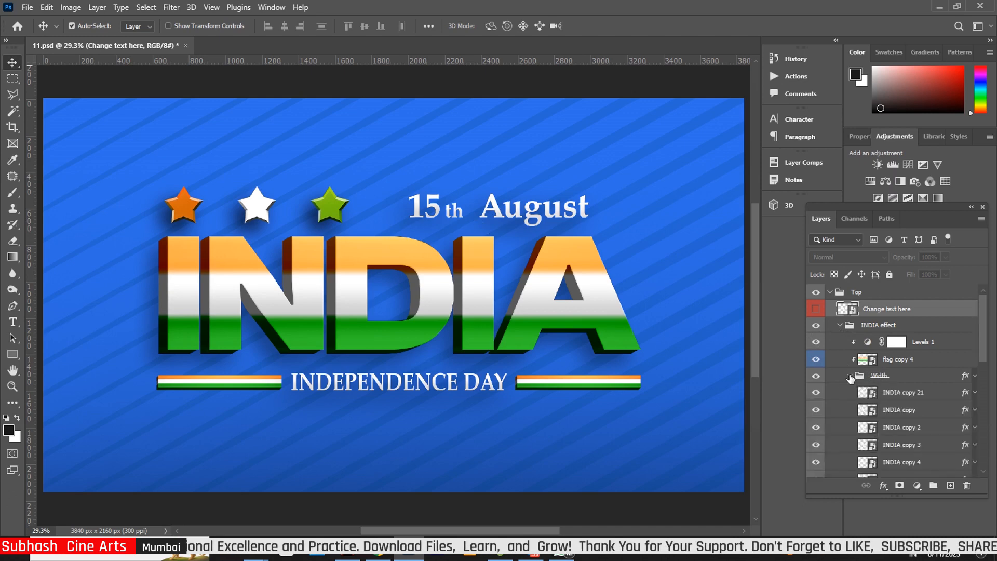
click(966, 394)
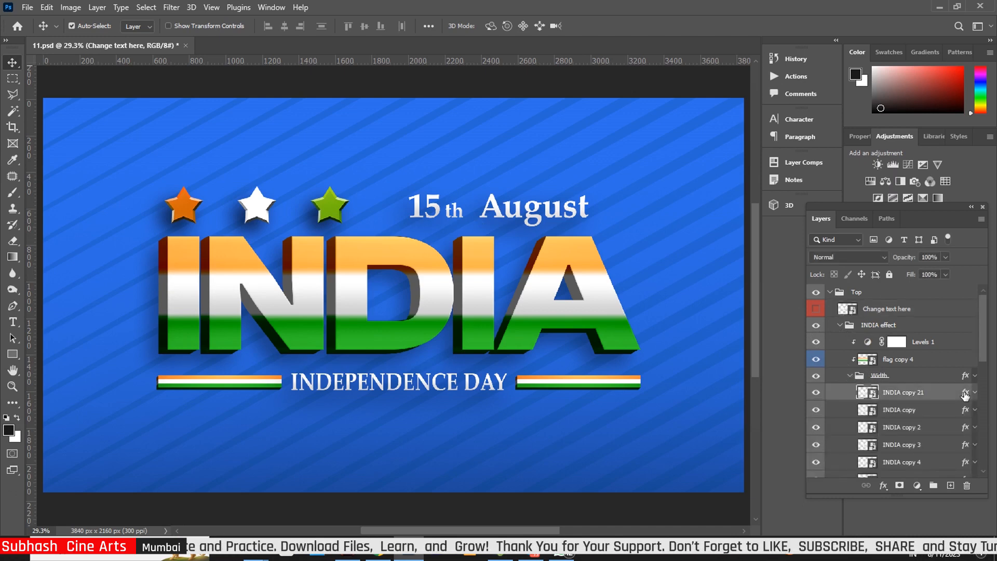
double_click(965, 394)
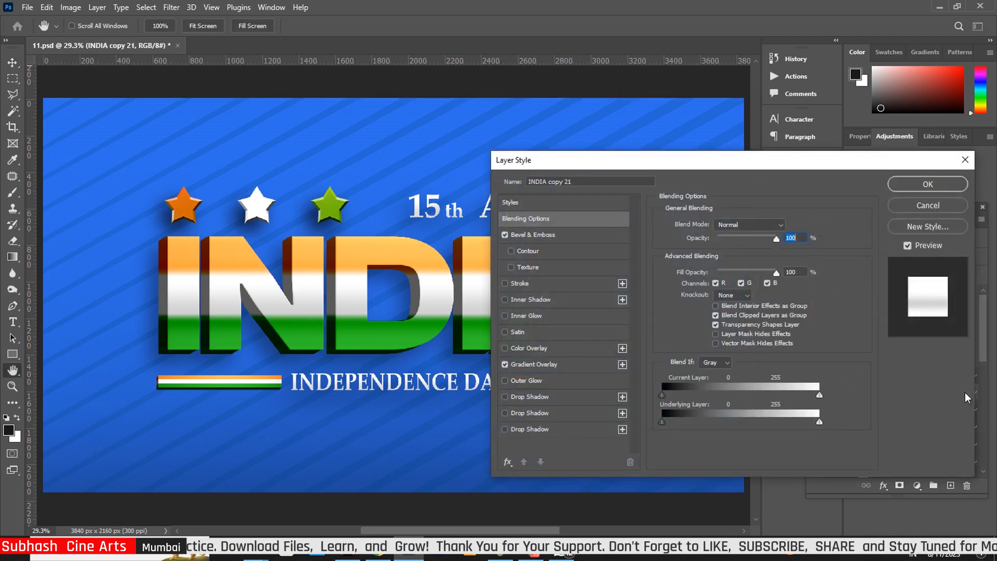
click(568, 239)
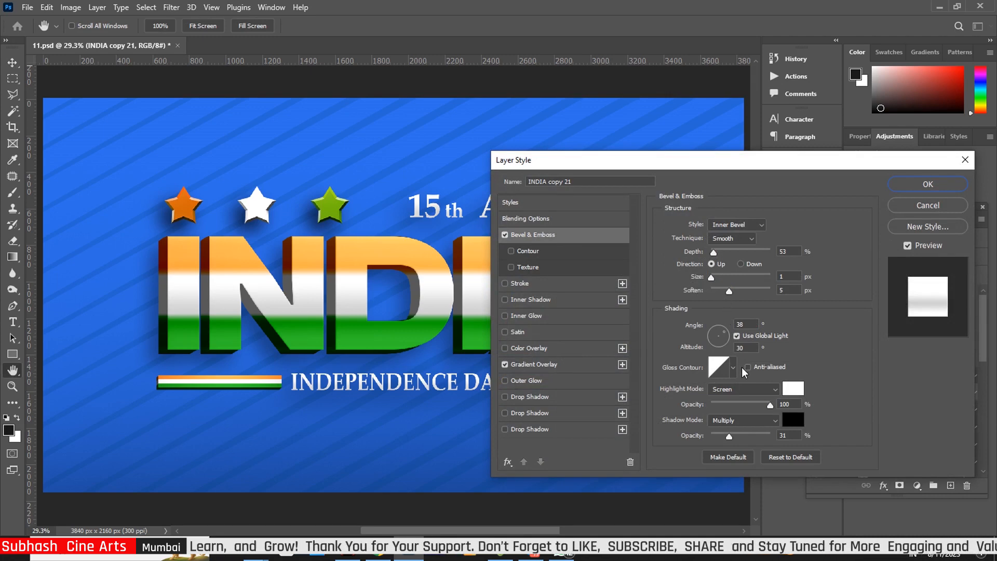
click(770, 407)
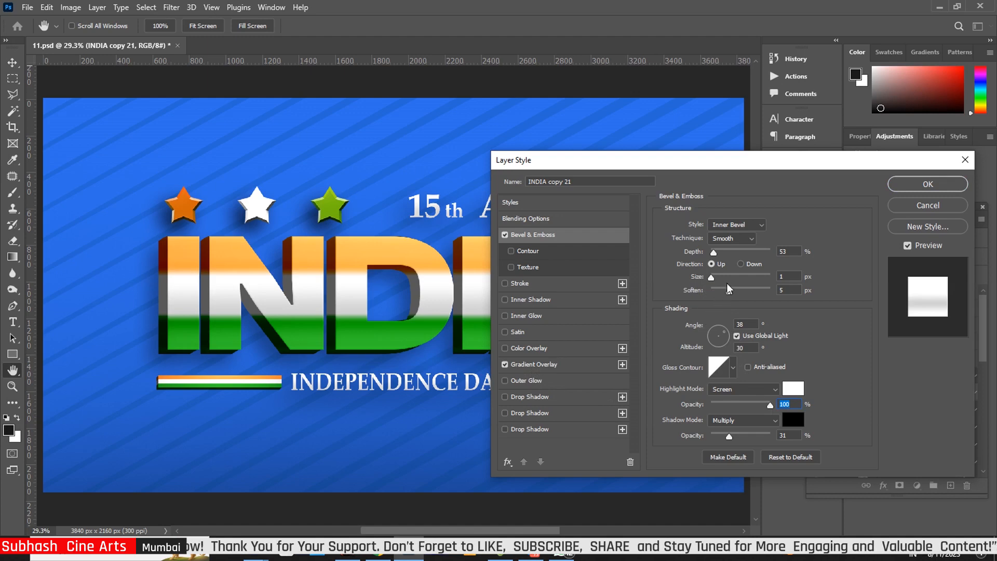
mouse_move(710, 276)
mouse_down()
mouse_move(732, 278)
mouse_move(699, 277)
mouse_up()
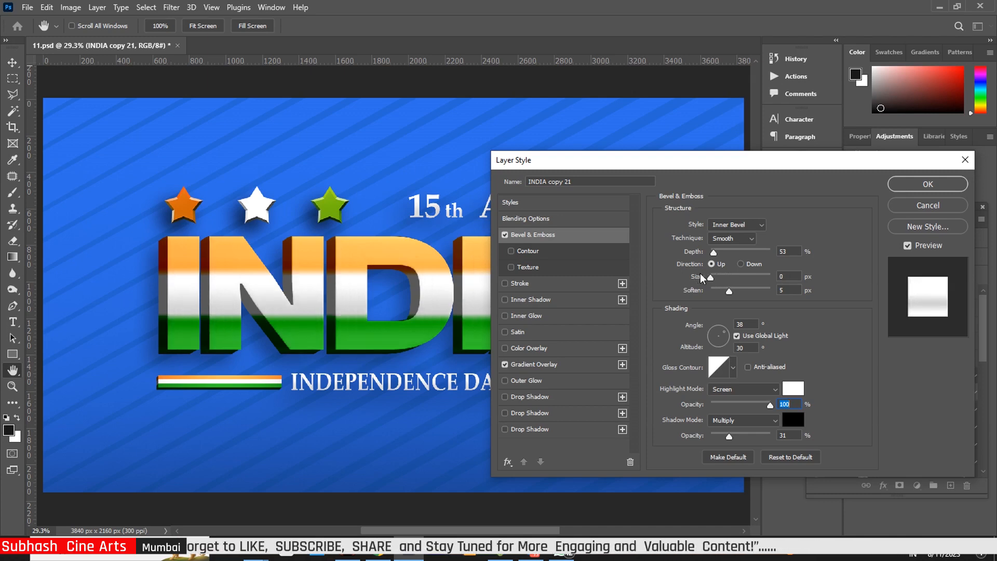
click(710, 277)
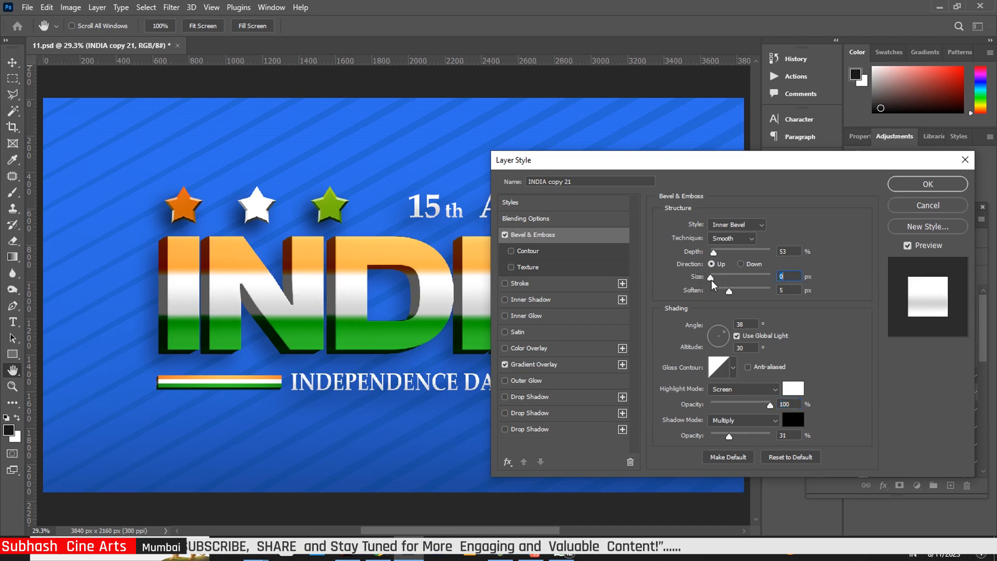
drag(713, 284, 717, 287)
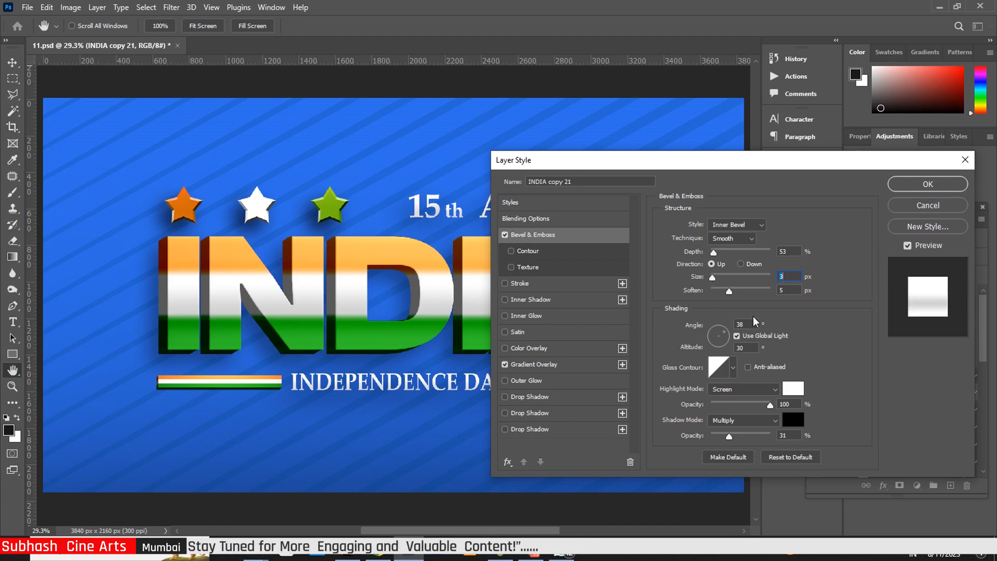
Set the INDIA copy 21 layer's Gradient Overlay scale to 129% and move the gradient's third color stop to location 59.
click(554, 368)
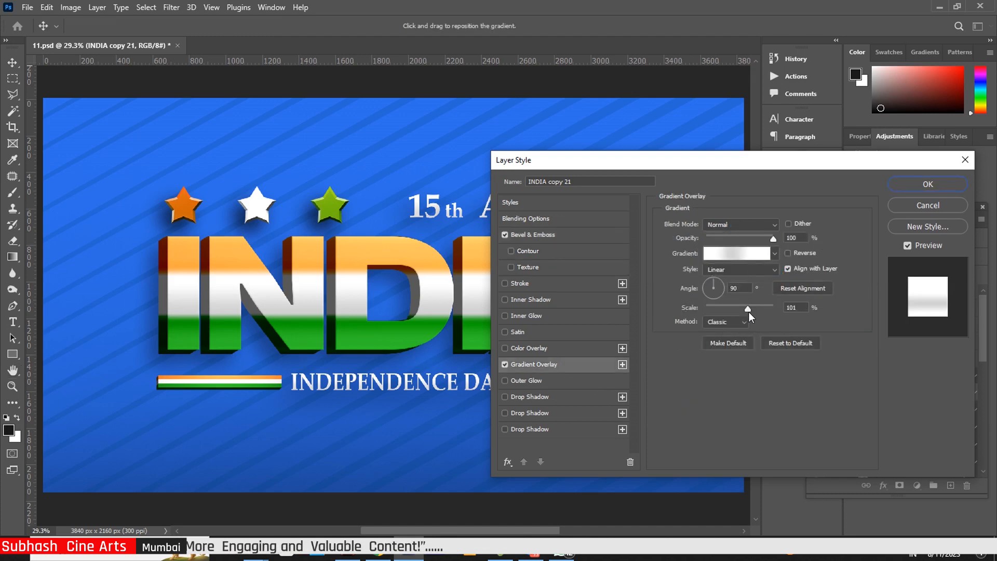
drag(747, 308, 763, 308)
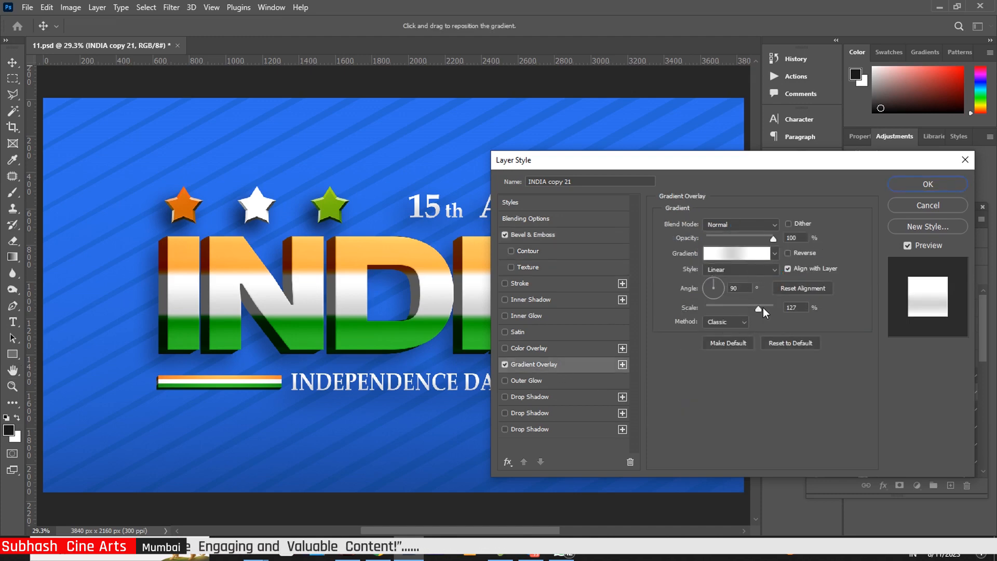
click(738, 254)
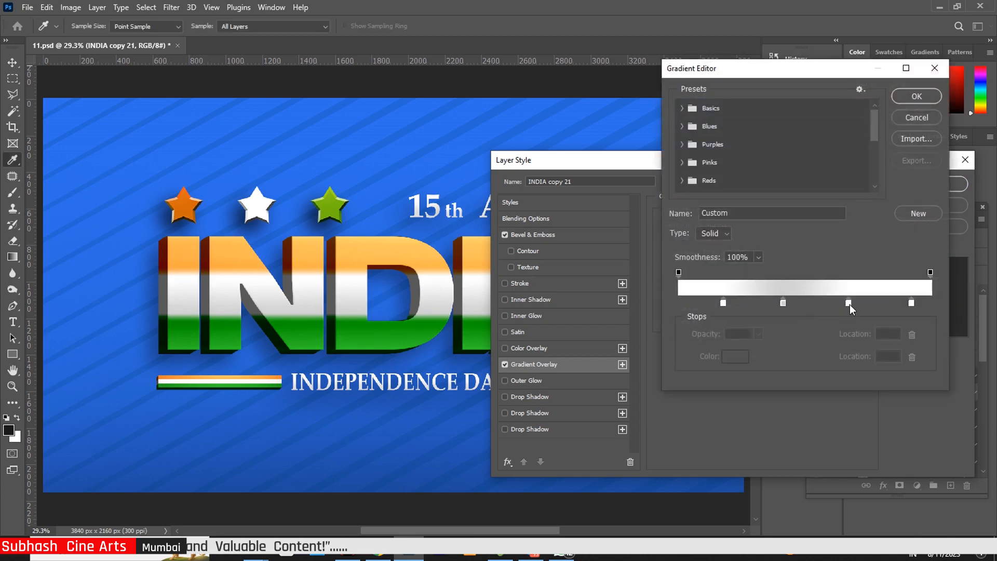
click(849, 304)
drag(865, 305, 828, 309)
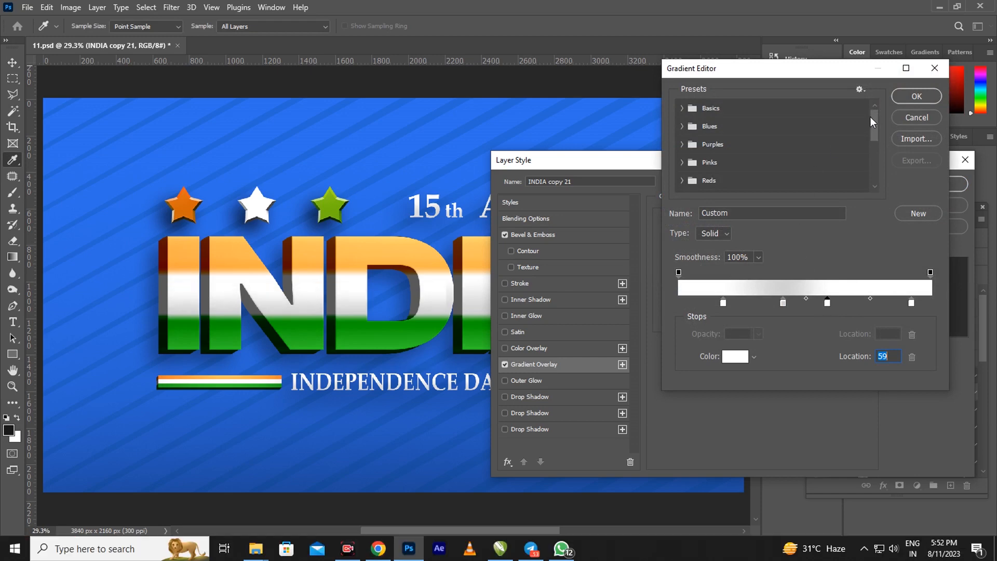
click(915, 97)
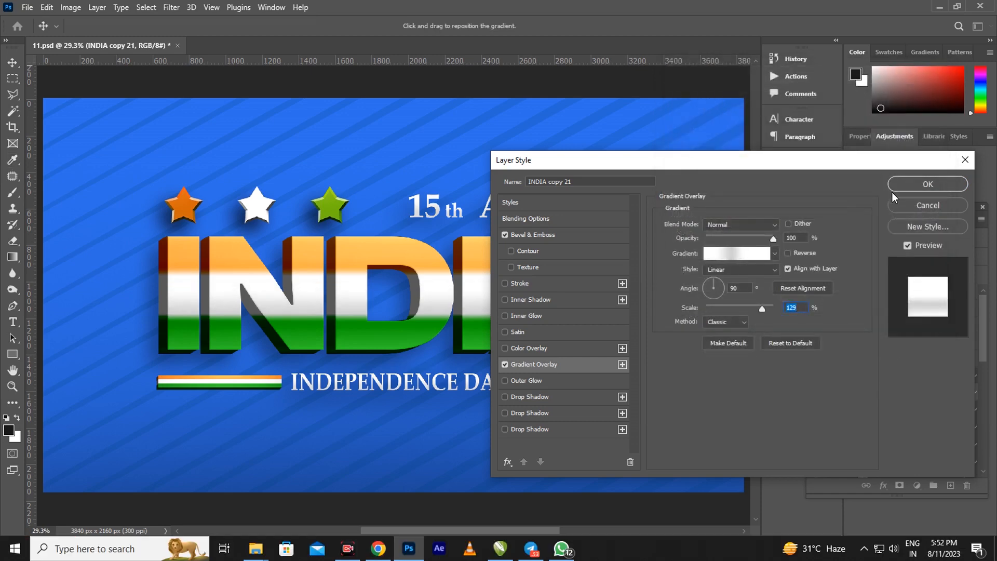
click(914, 185)
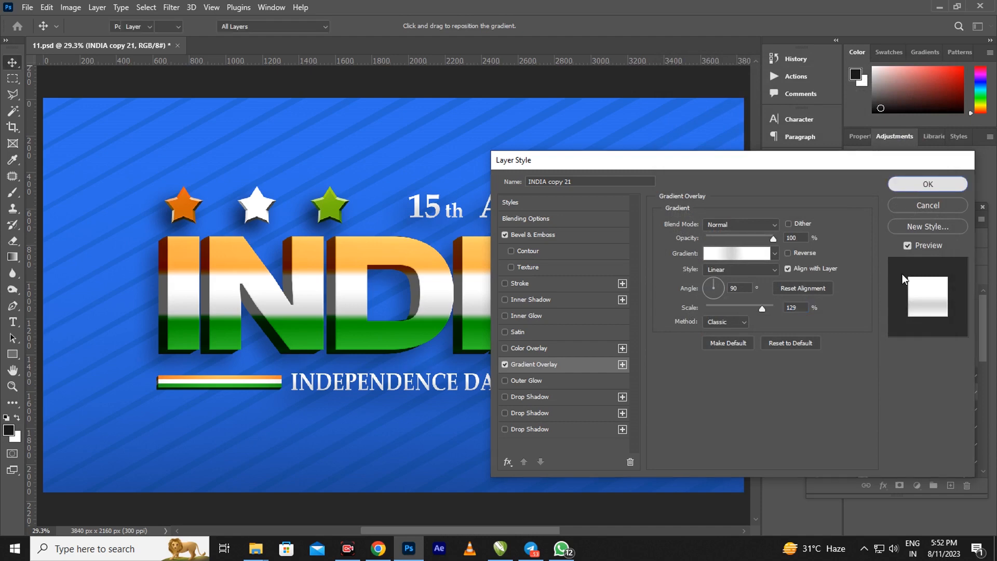
Set the Color Overlay opacity of the INDIA copy layer to 99%, leaving Bevel & Emboss off.
click(966, 411)
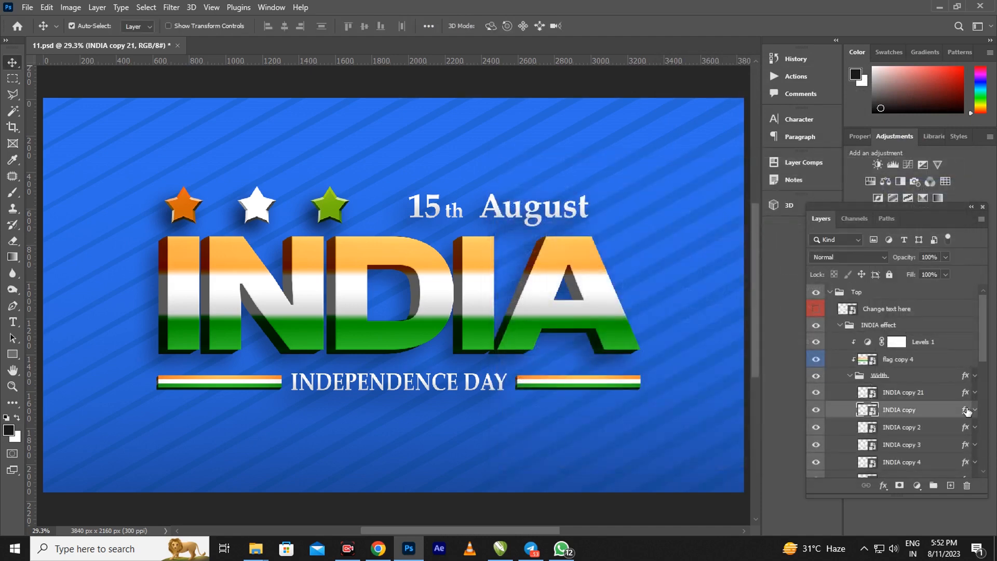
key(h)
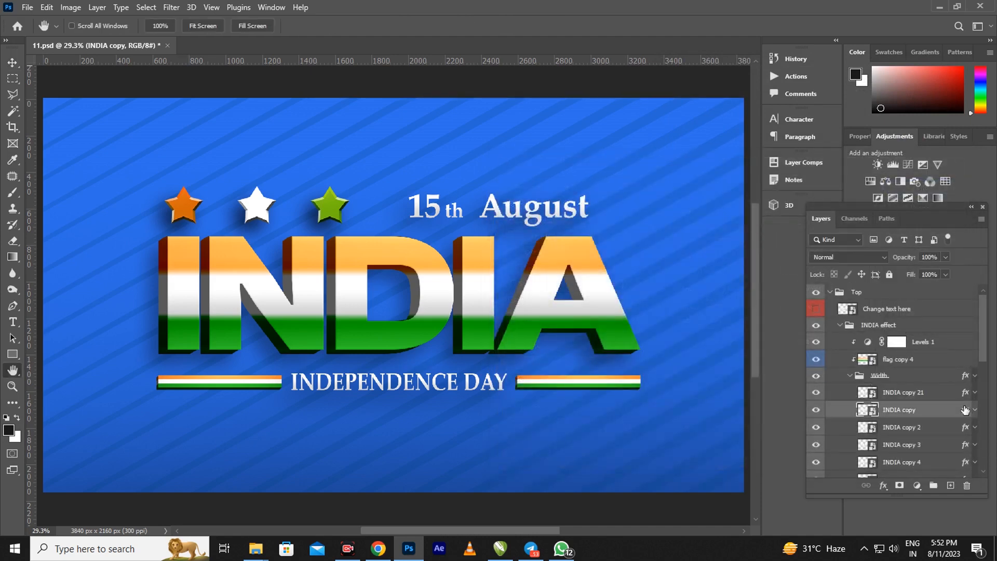
double_click(965, 411)
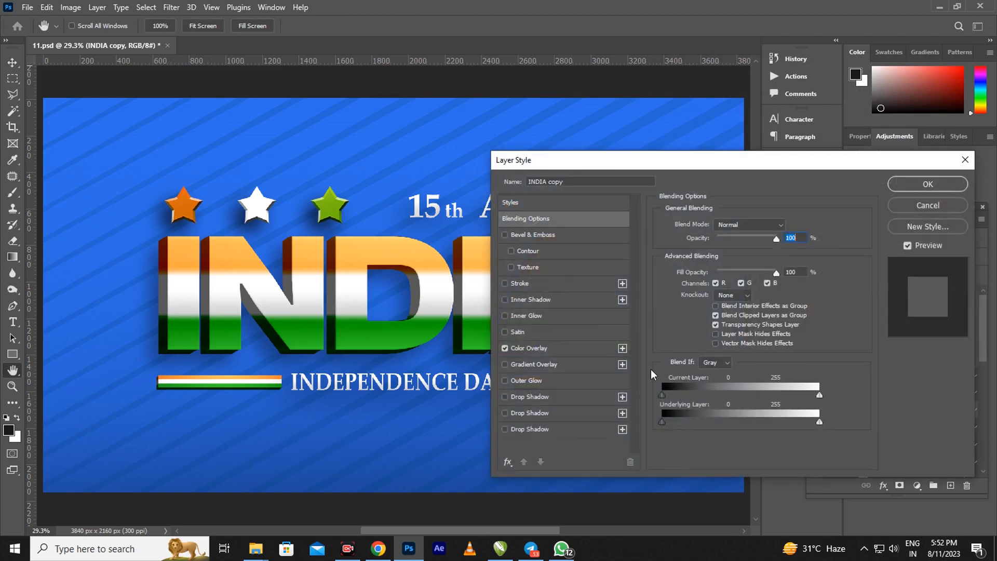
click(556, 347)
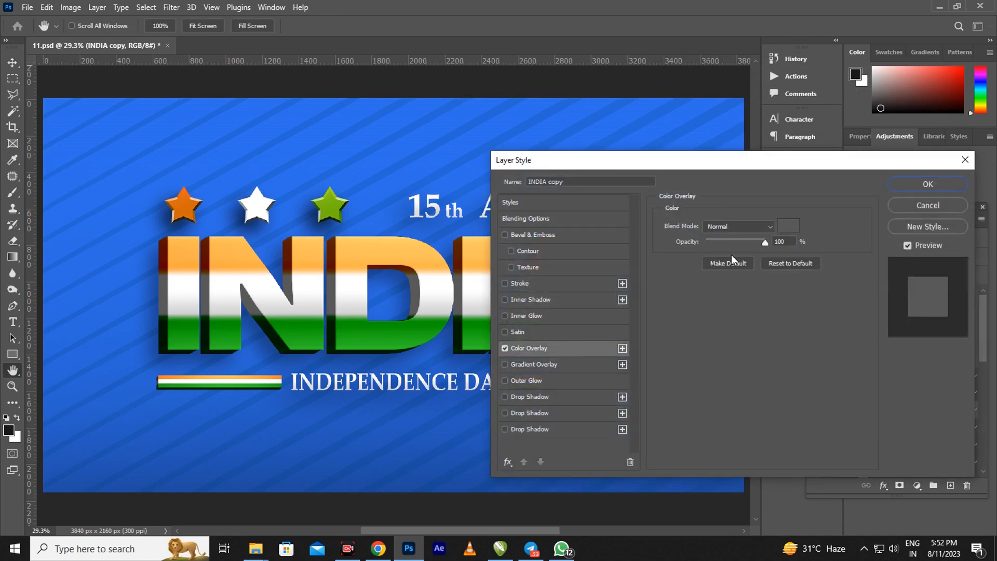
click(766, 245)
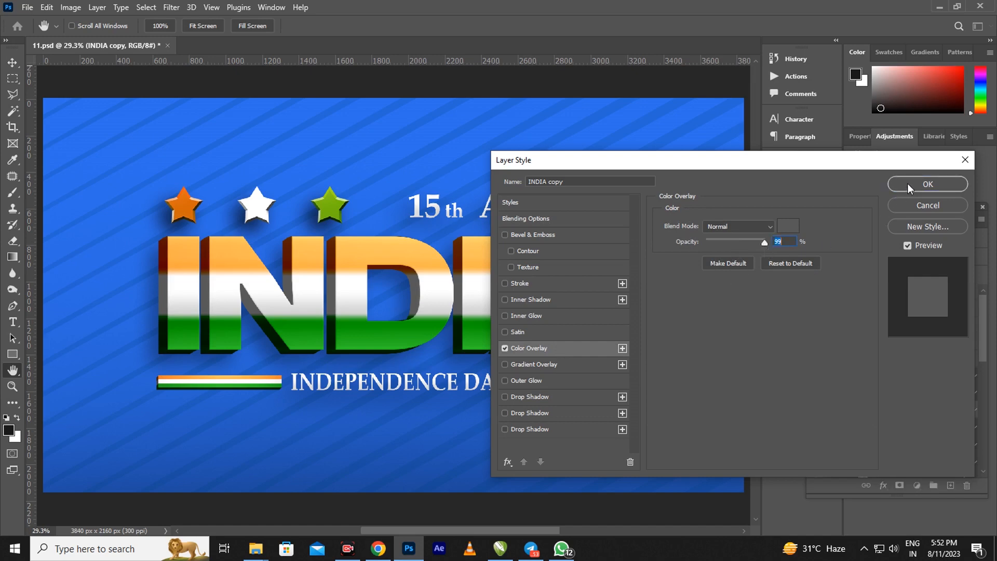
click(544, 237)
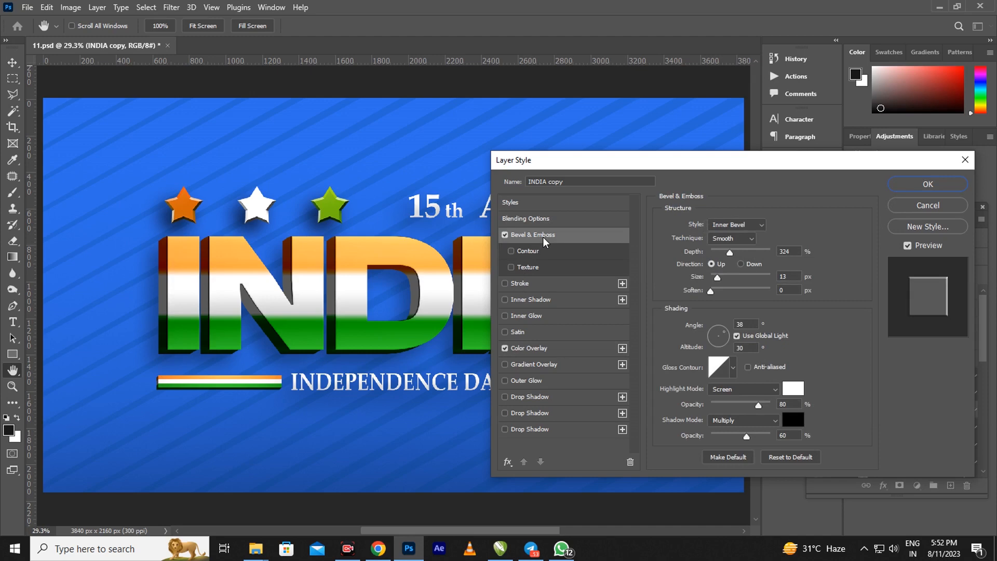
click(505, 236)
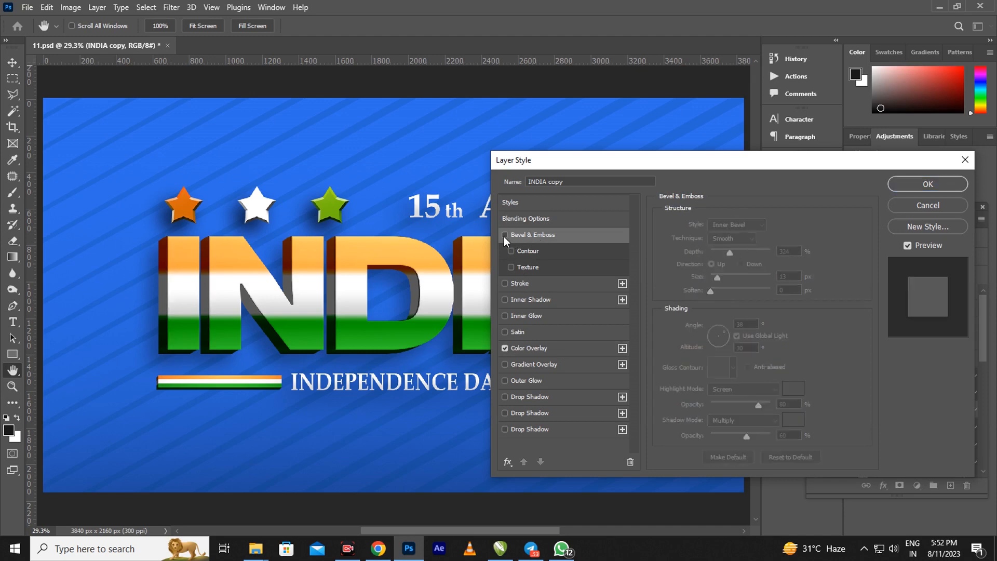
click(928, 185)
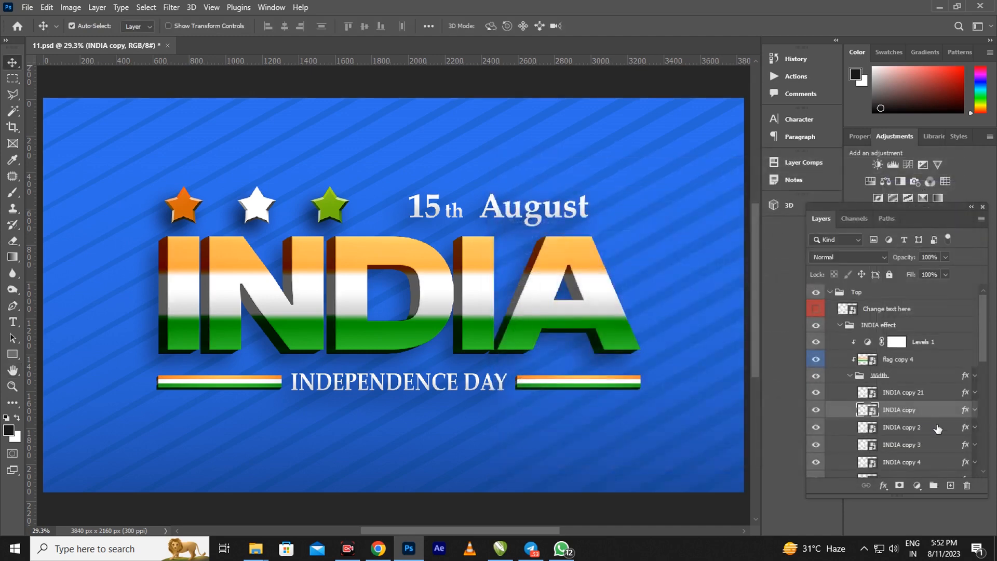
Set the Color Overlay opacity of the INDIA copy 2 layer to 100% and apply the layer style.
double_click(966, 429)
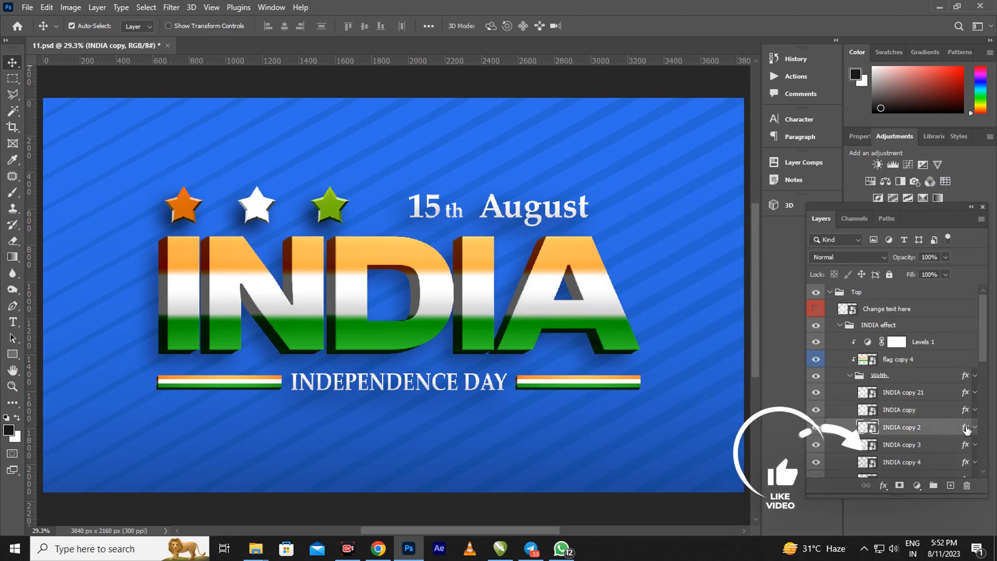
key(h)
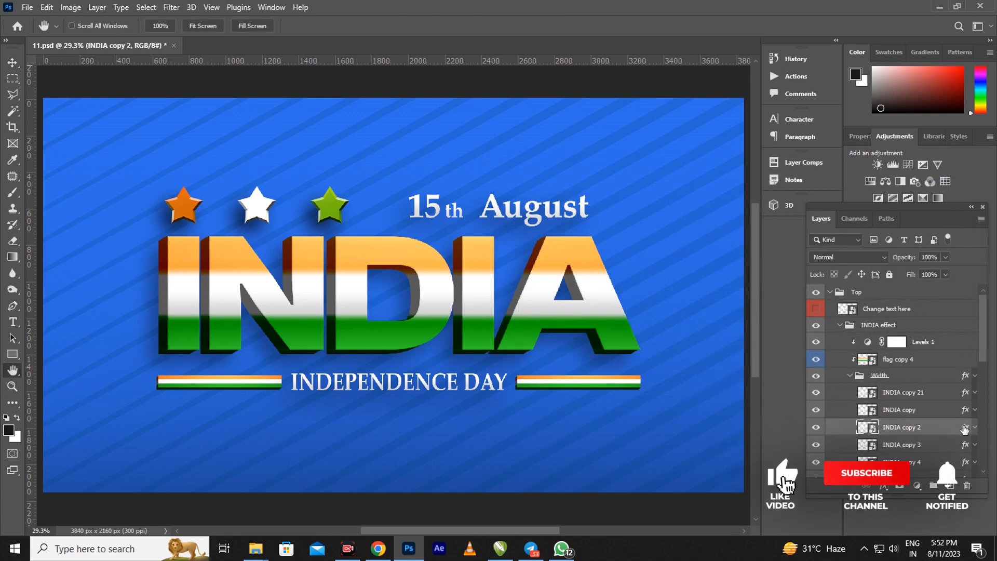
double_click(965, 428)
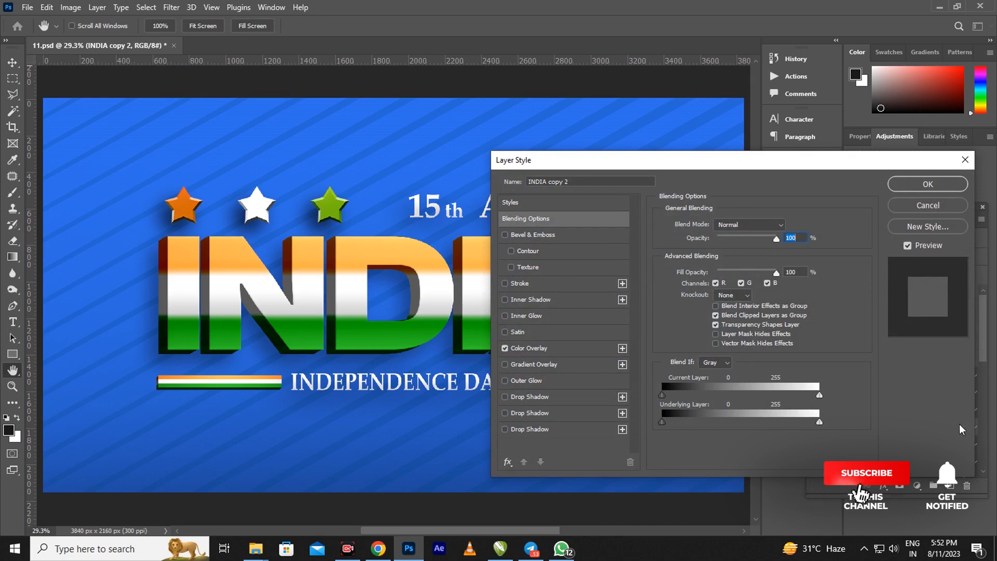
click(555, 351)
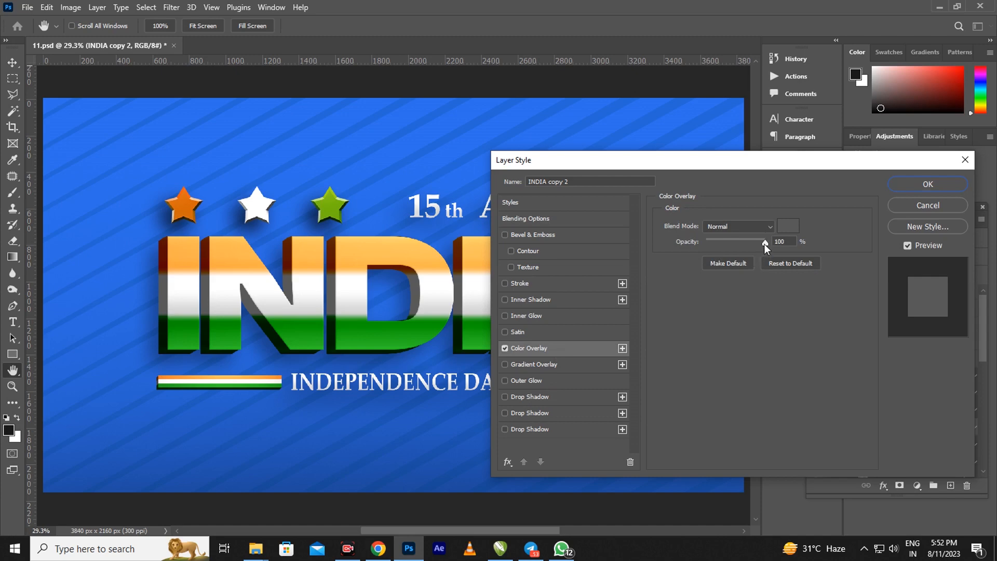
drag(757, 245, 771, 247)
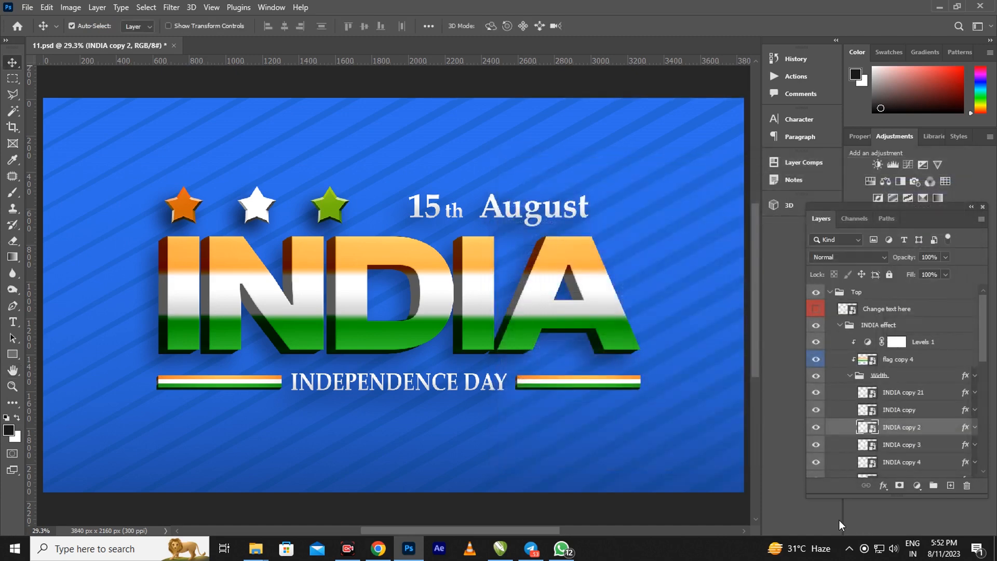
Enable Bevel & Emboss on the INDIA copy 3 layer and set its Color Overlay opacity to 94%.
click(966, 447)
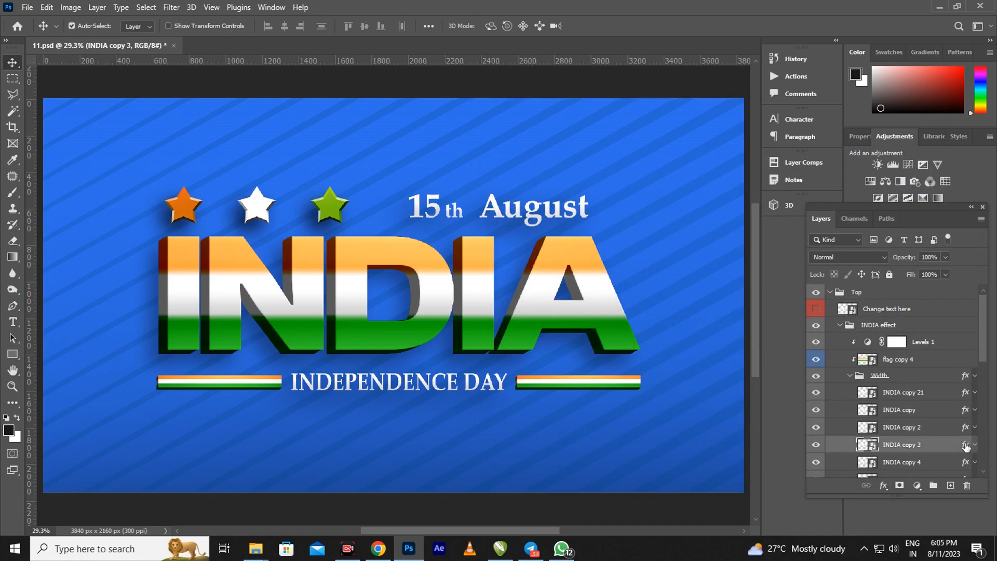
double_click(965, 446)
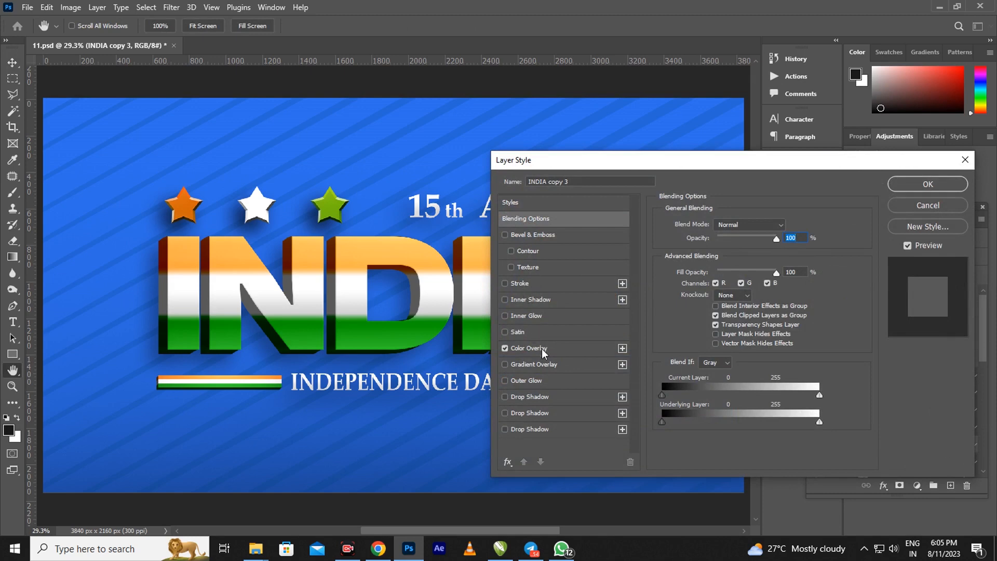
click(525, 234)
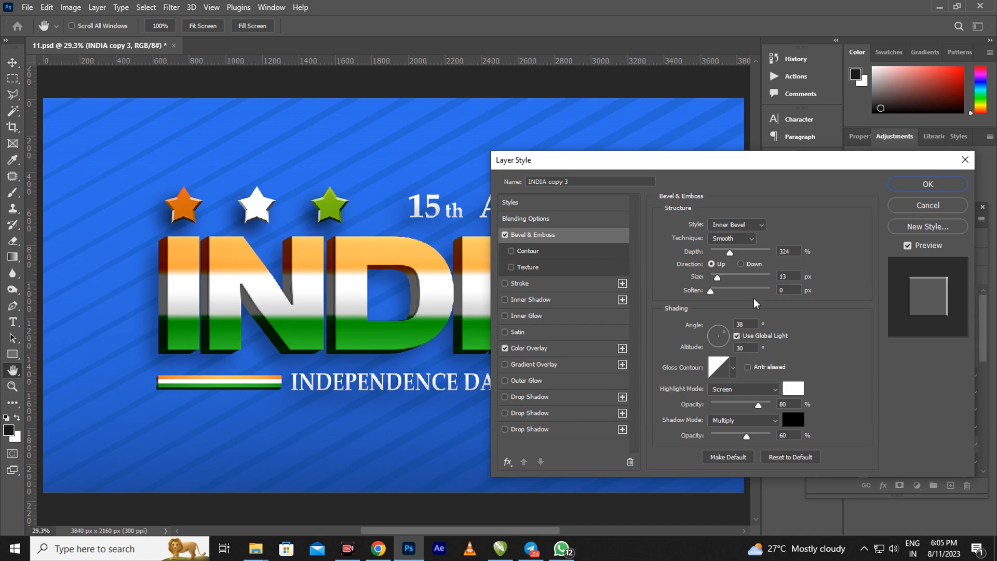
click(546, 349)
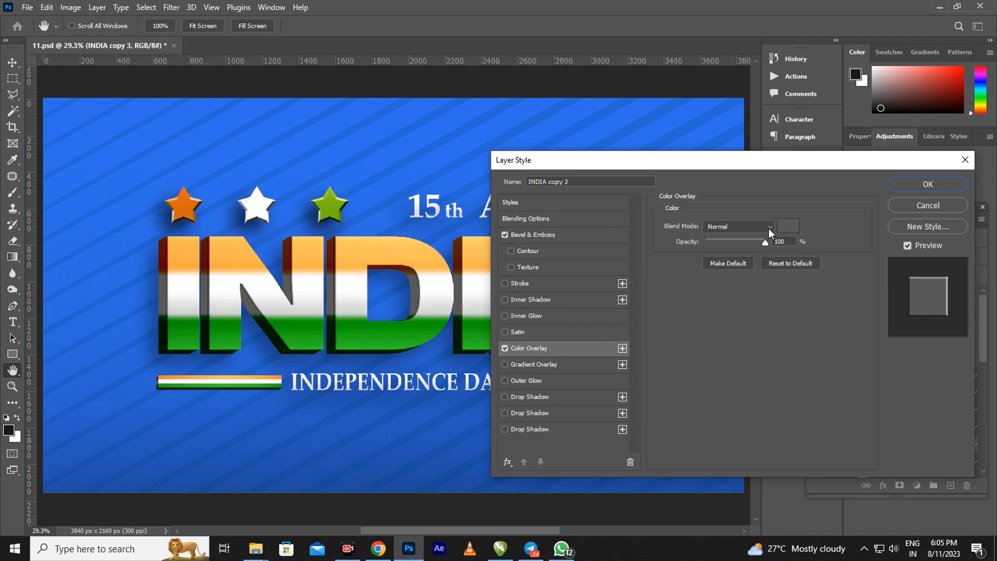
drag(764, 243, 762, 242)
click(905, 185)
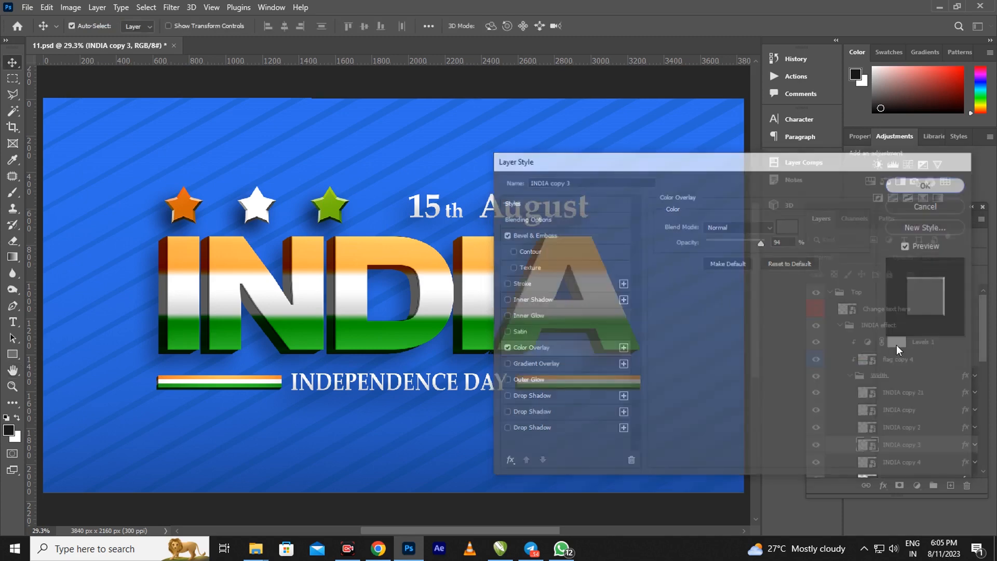
Enable Bevel & Emboss on the INDIA copy 4 layer with a white (ffffff) highlight at 93% opacity.
scroll(983, 343, down, 4)
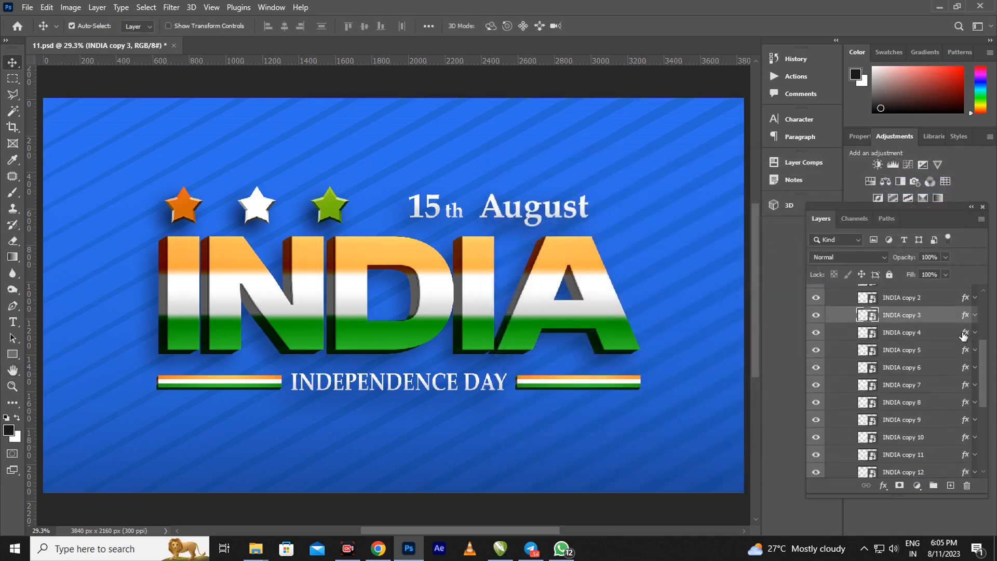
click(963, 335)
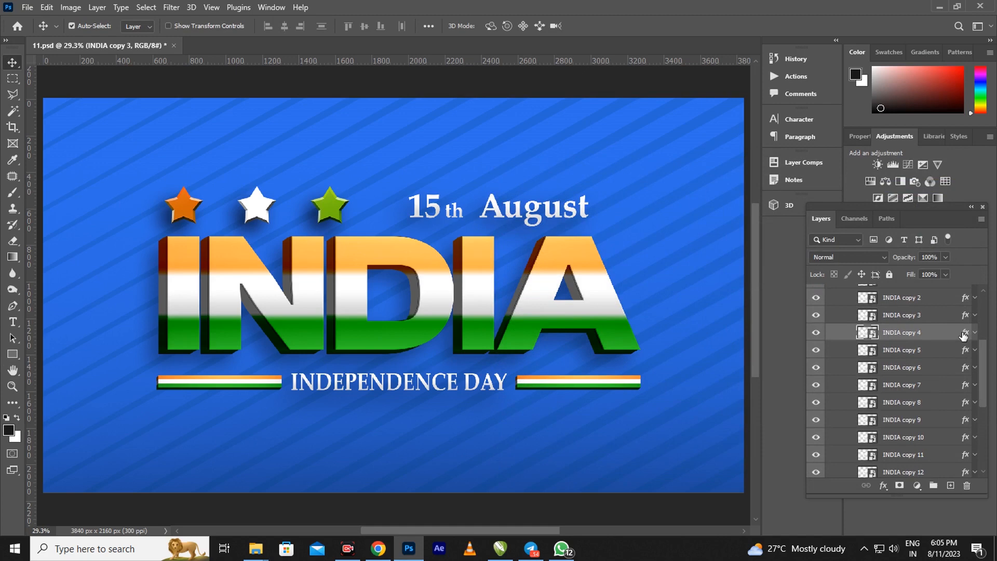
key(h)
double_click(963, 335)
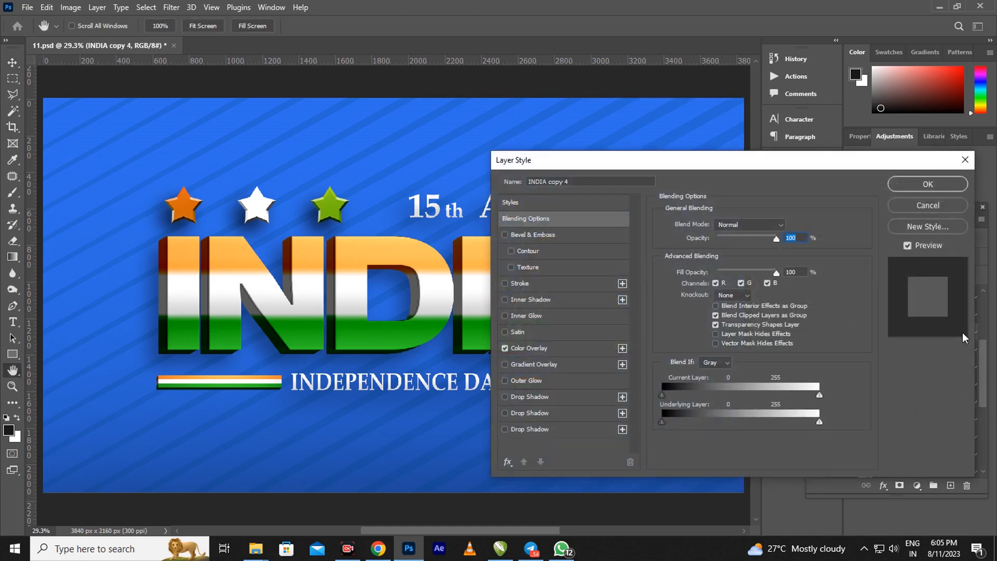
click(553, 348)
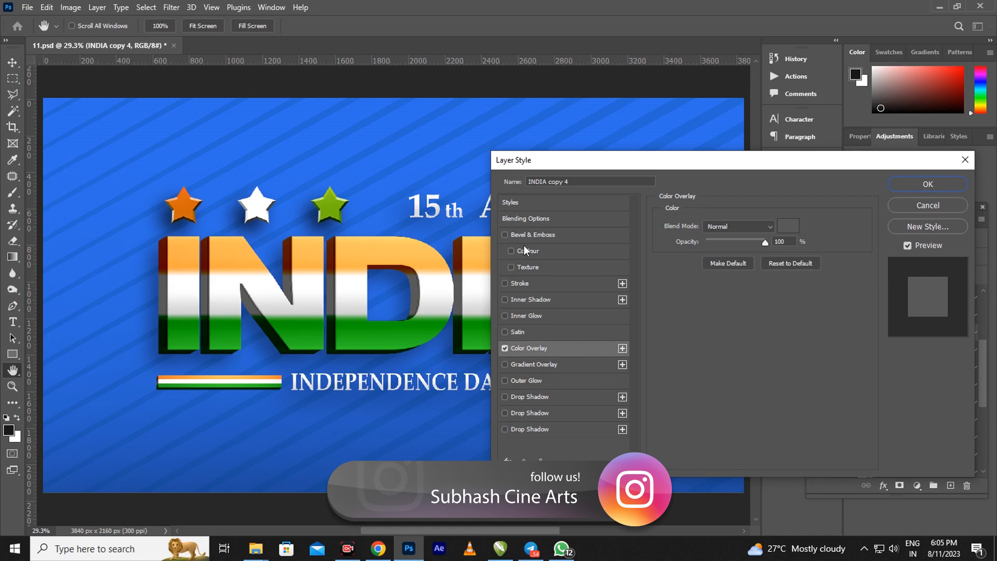
click(529, 232)
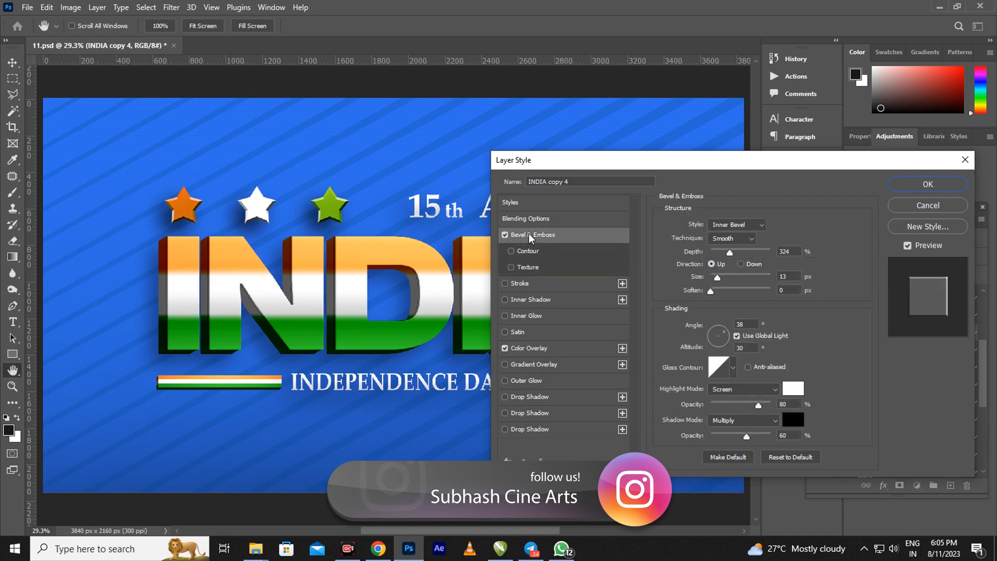
click(799, 394)
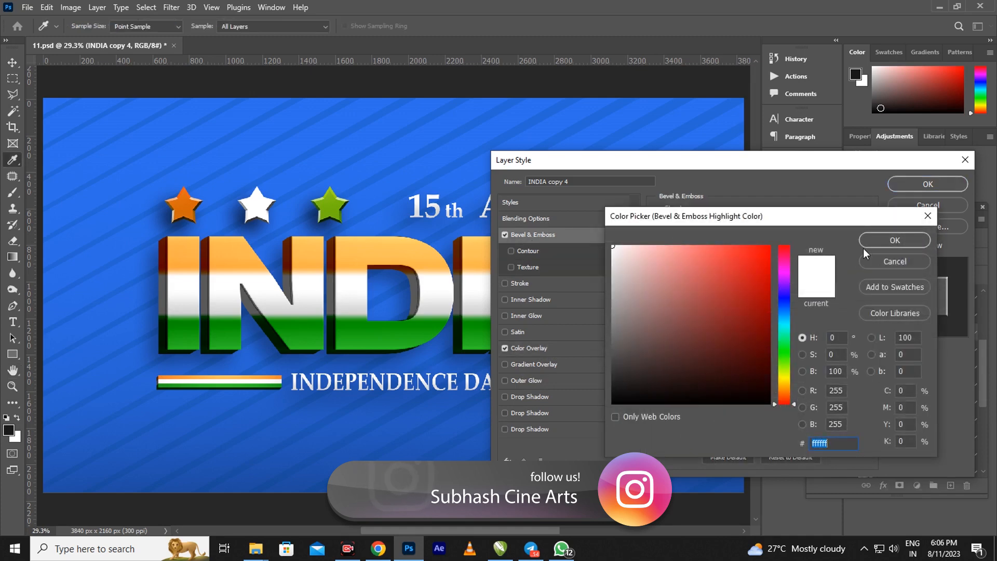
click(895, 240)
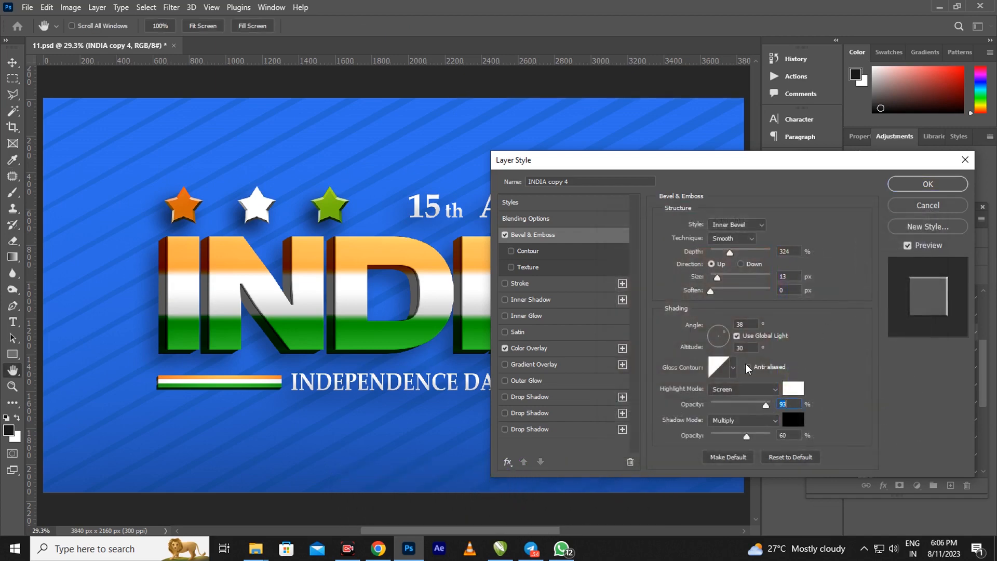
Set the INDIA copy 4 layer's Bevel & Emboss size to 5 px and apply the layer style.
drag(717, 277, 723, 280)
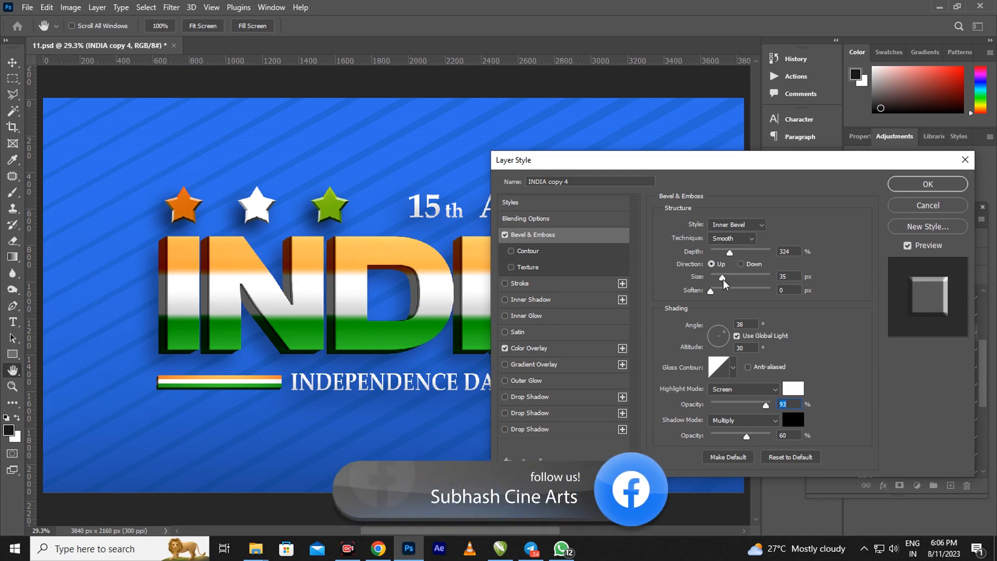
drag(720, 281, 714, 279)
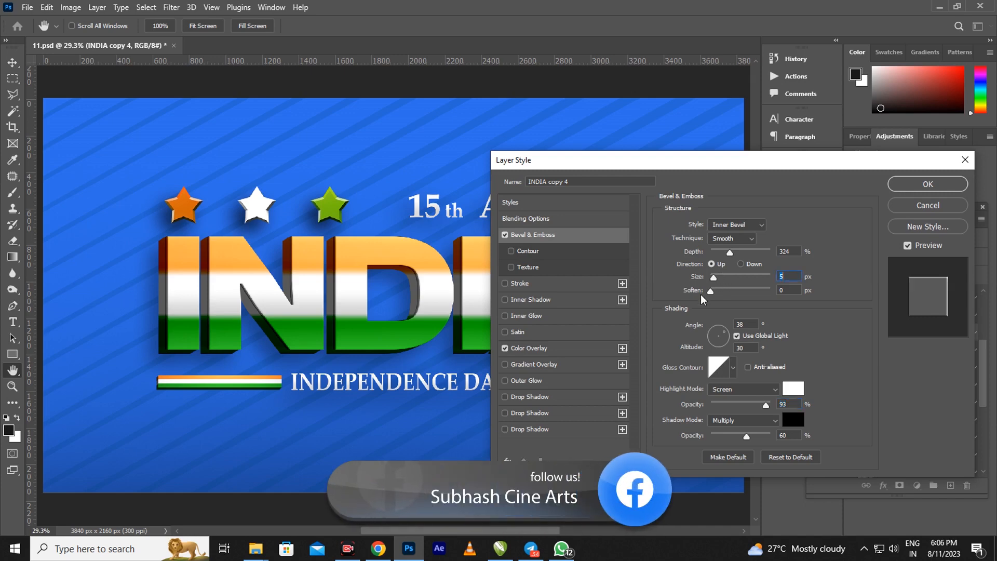
click(916, 186)
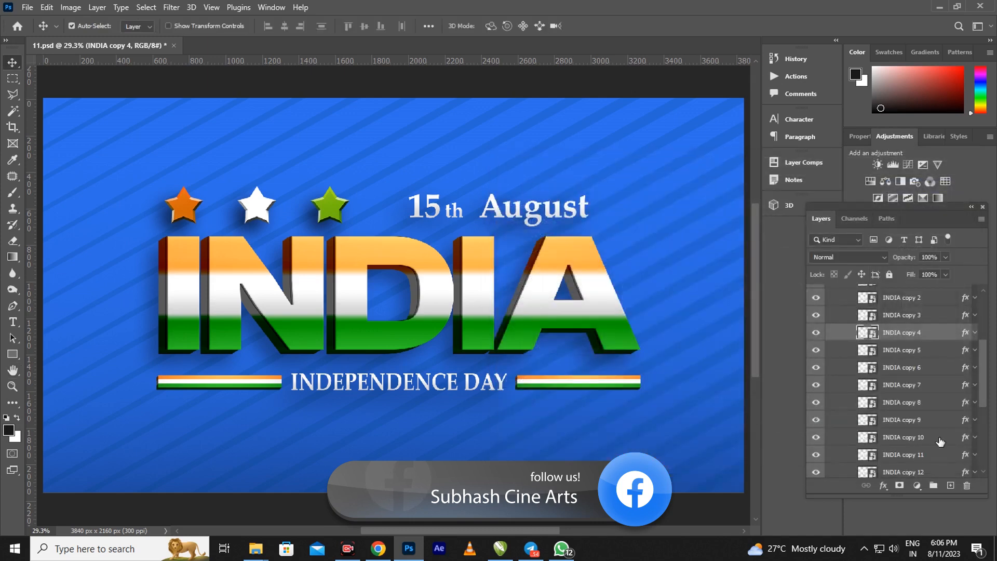
Enable Bevel & Emboss on the INDIA copy 5 layer with Soften at 0 px.
click(967, 351)
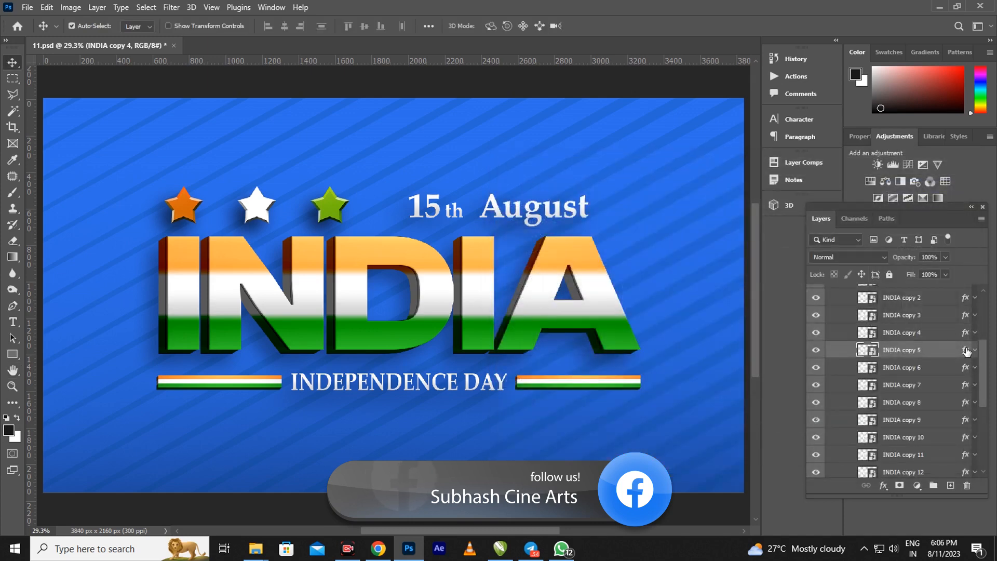
key(h)
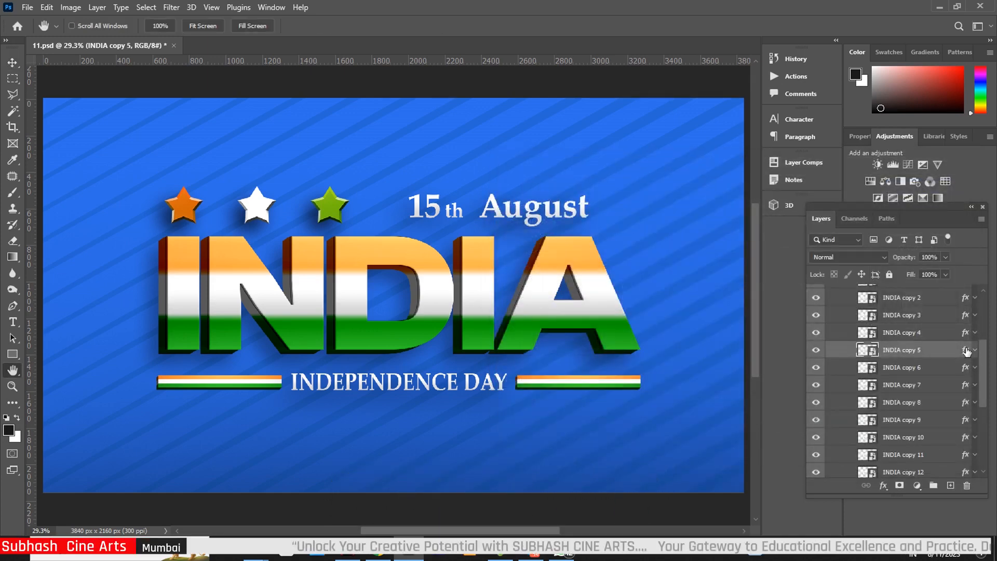
double_click(966, 351)
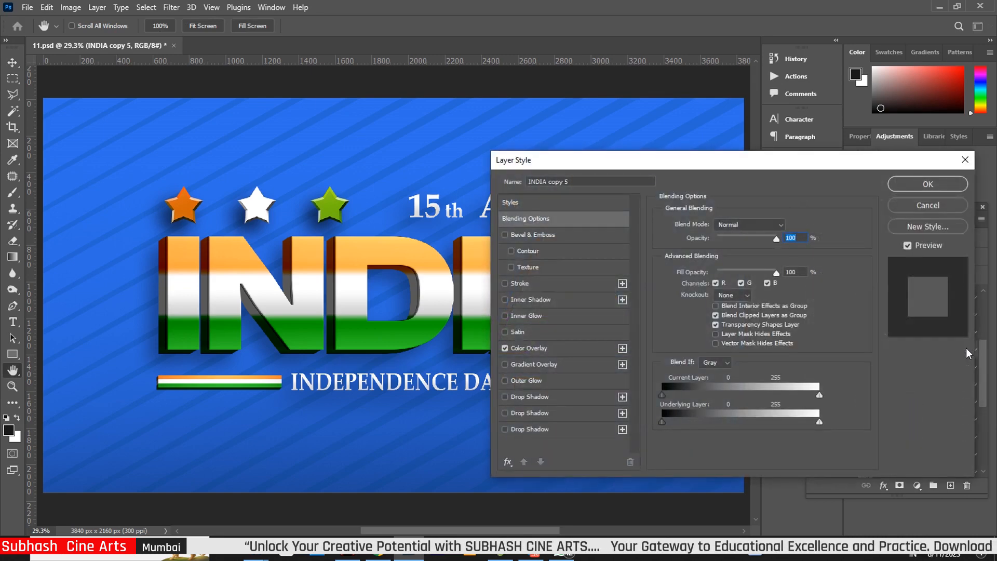
click(541, 235)
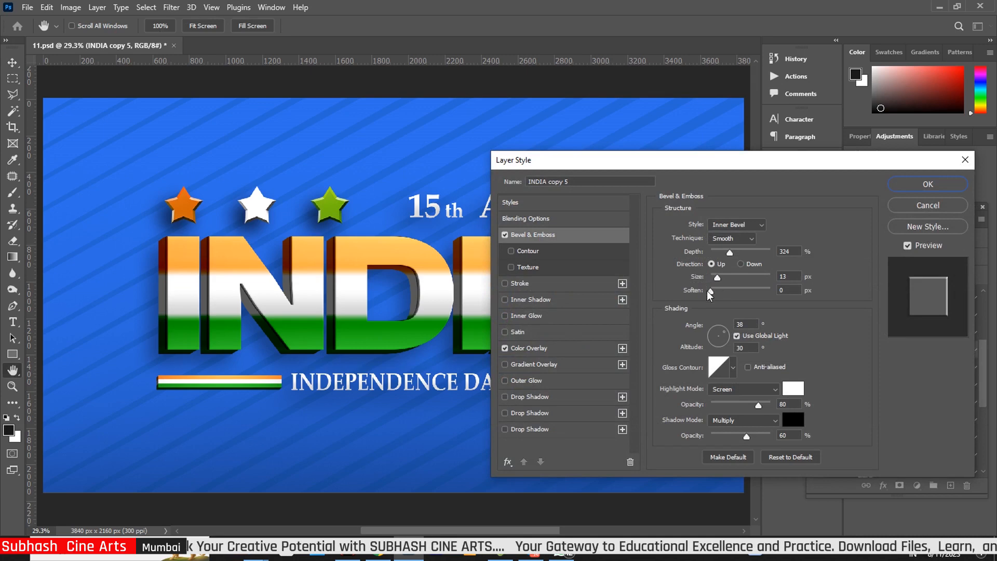
mouse_move(710, 292)
mouse_down()
mouse_move(728, 295)
mouse_move(695, 295)
mouse_up()
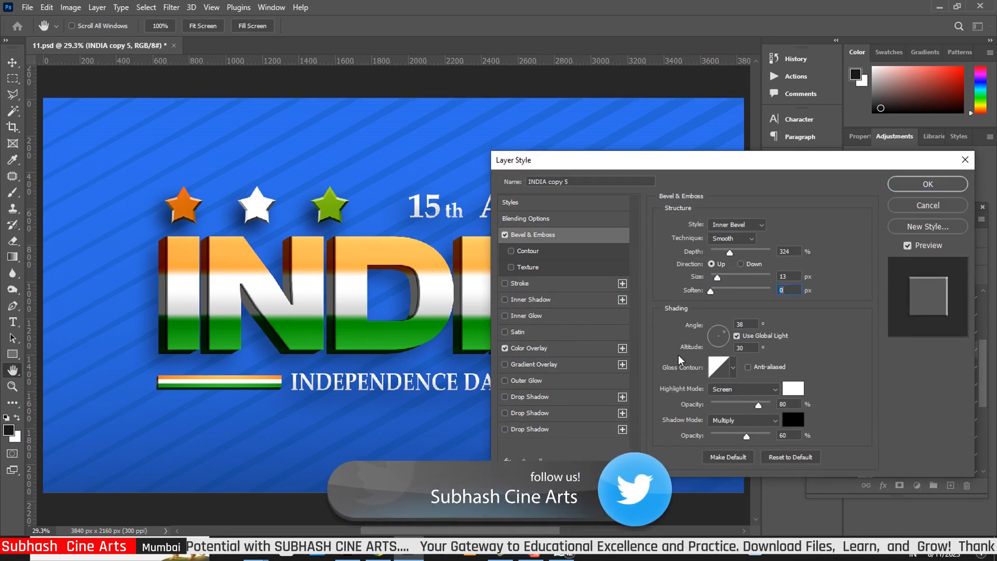
Set the INDIA copy 5 layer's Color Overlay opacity to 97% and apply the layer style.
click(558, 345)
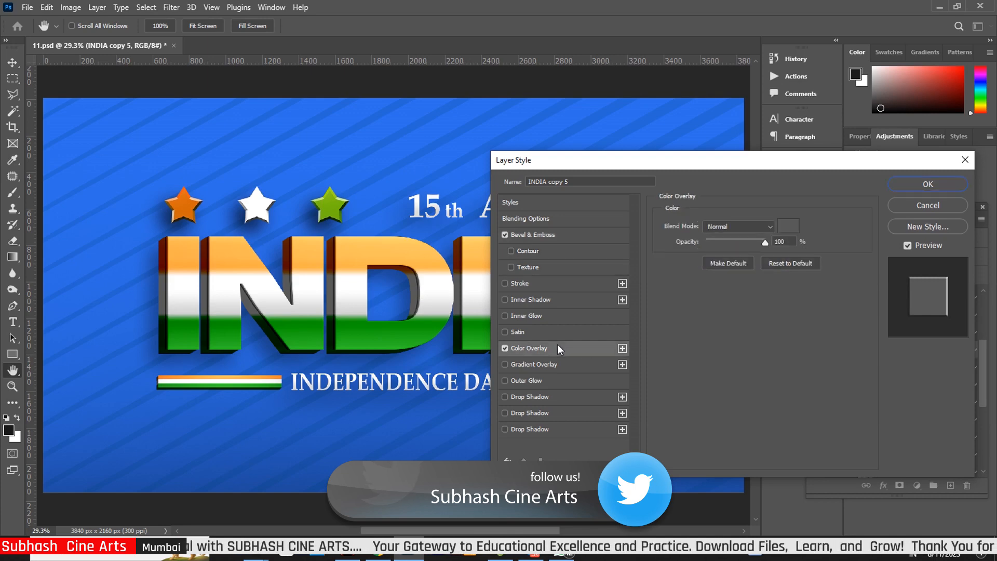
drag(759, 240, 764, 242)
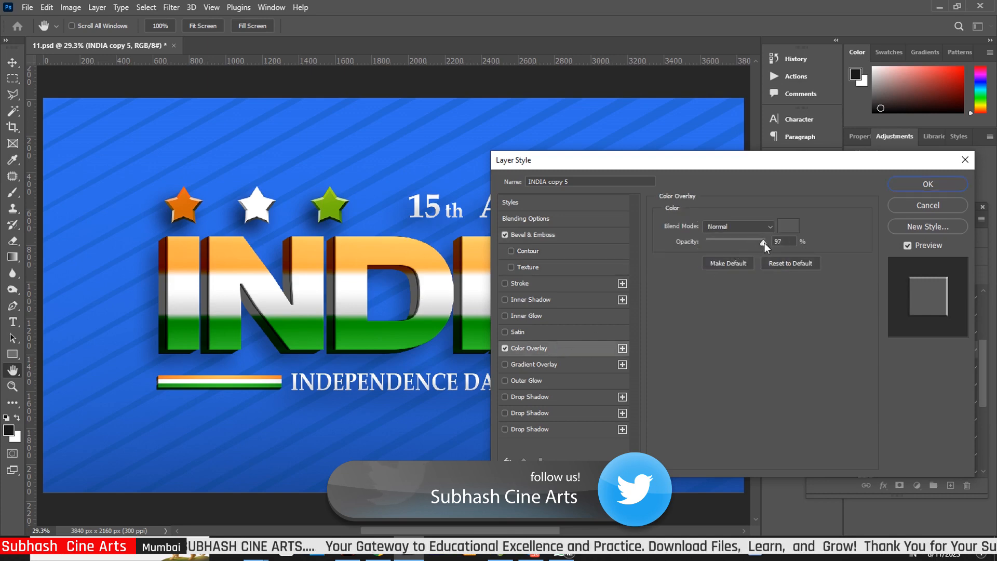
click(915, 183)
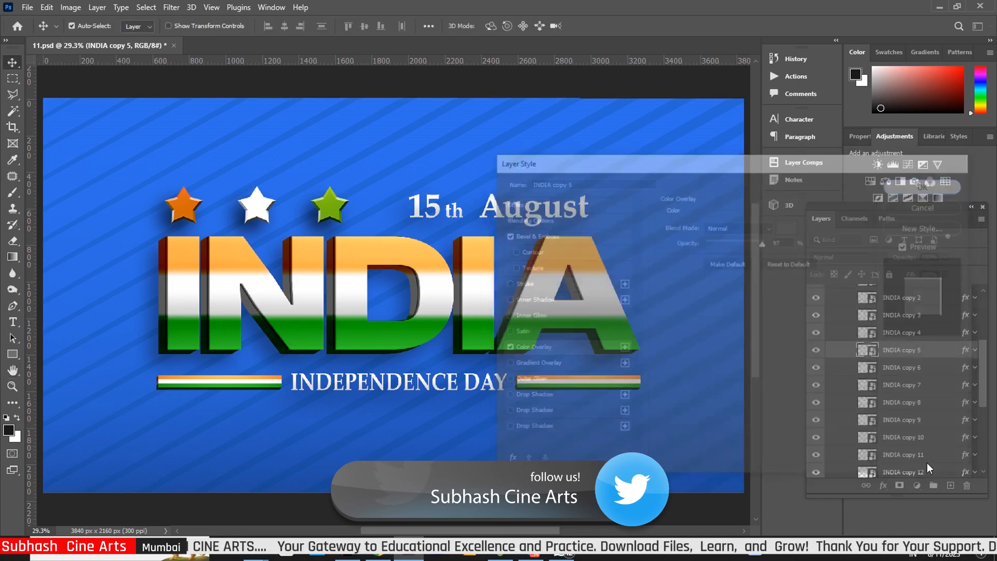
Enable Bevel & Emboss on the INDIA copy 6 layer with a size of 3 px and apply it.
click(964, 368)
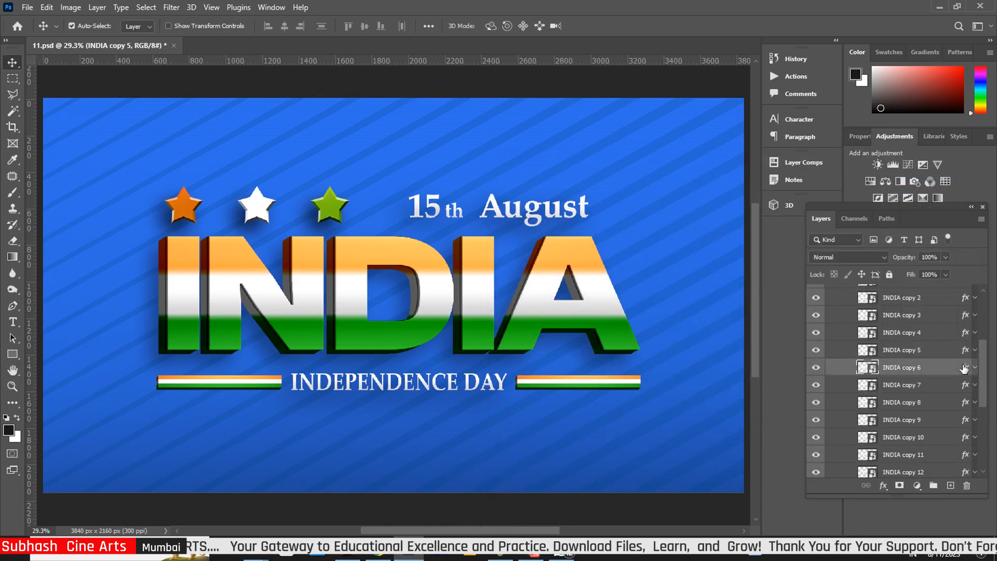
key(h)
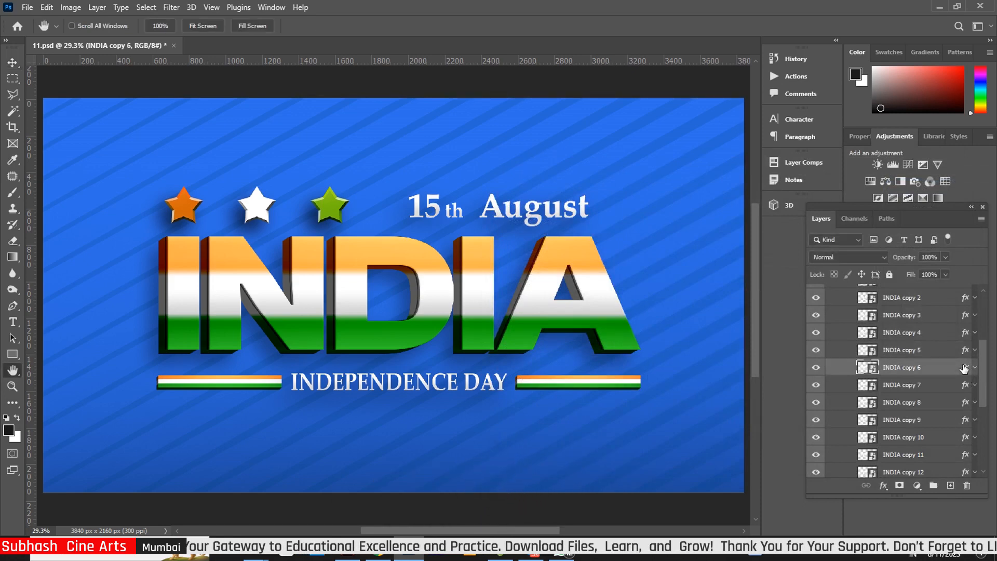
double_click(963, 368)
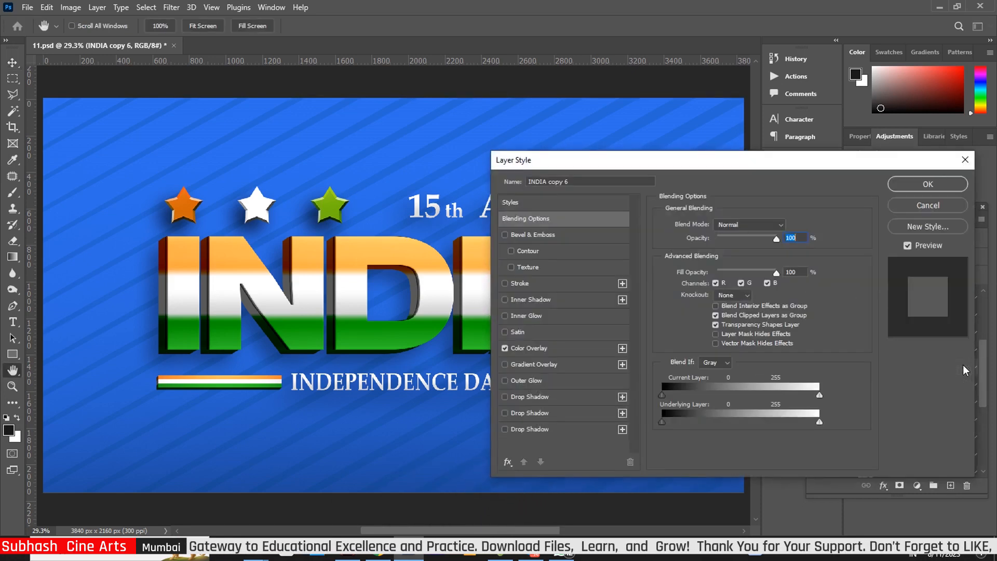
click(549, 235)
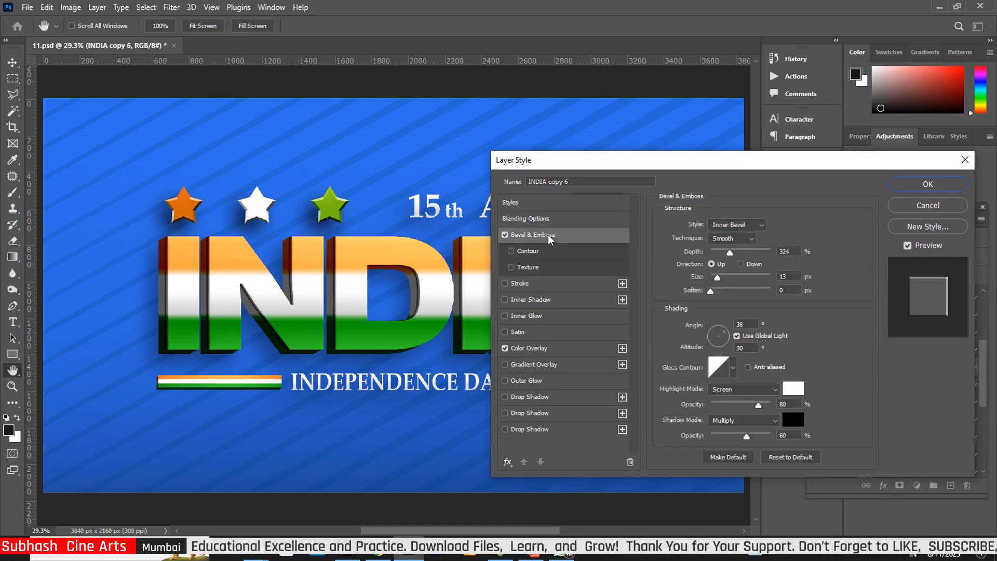
drag(716, 278, 712, 278)
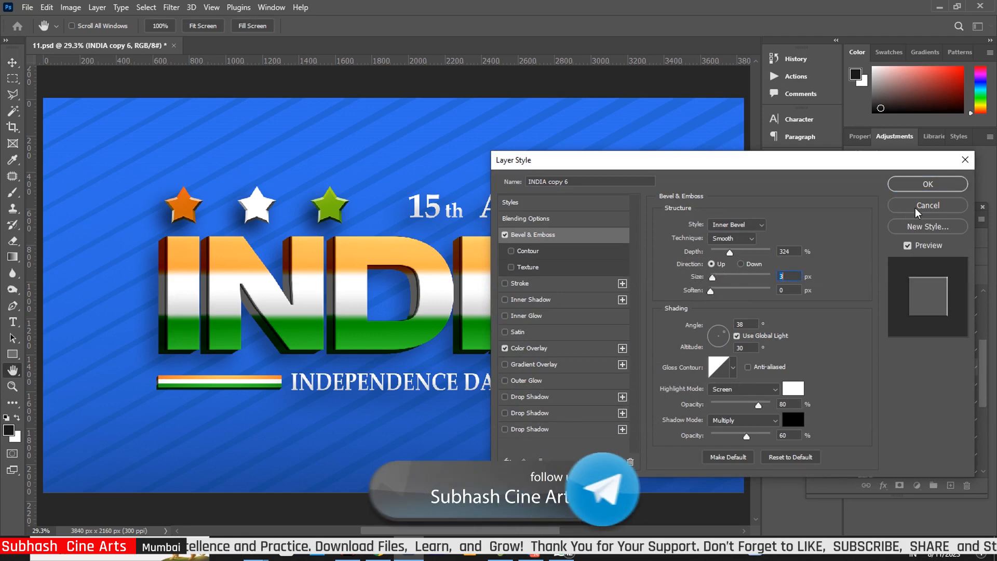
click(929, 185)
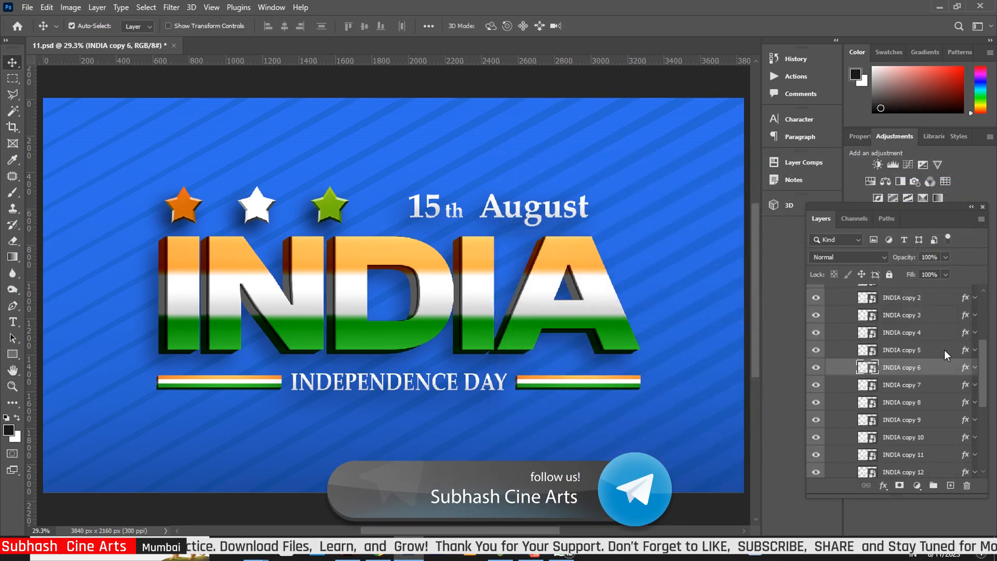
drag(983, 363, 983, 378)
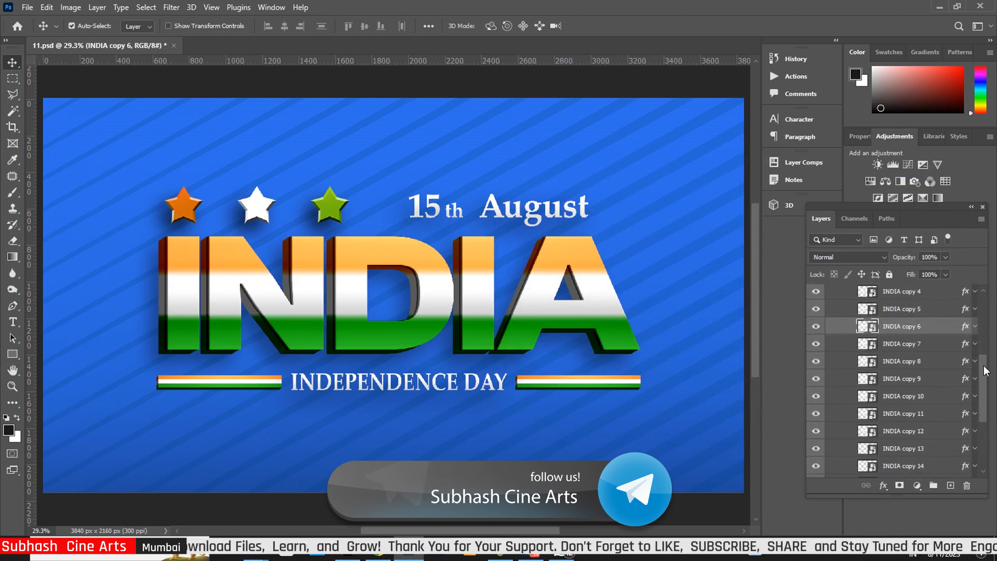
Enable Bevel & Emboss on the INDIA copy 7 layer, reduce its size slightly, and apply the layer style.
click(964, 343)
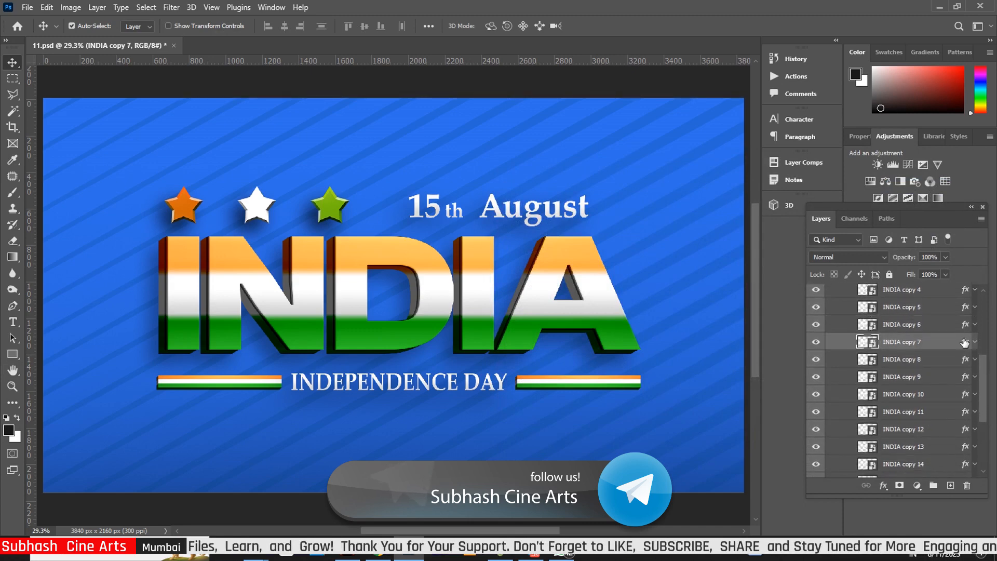
double_click(964, 343)
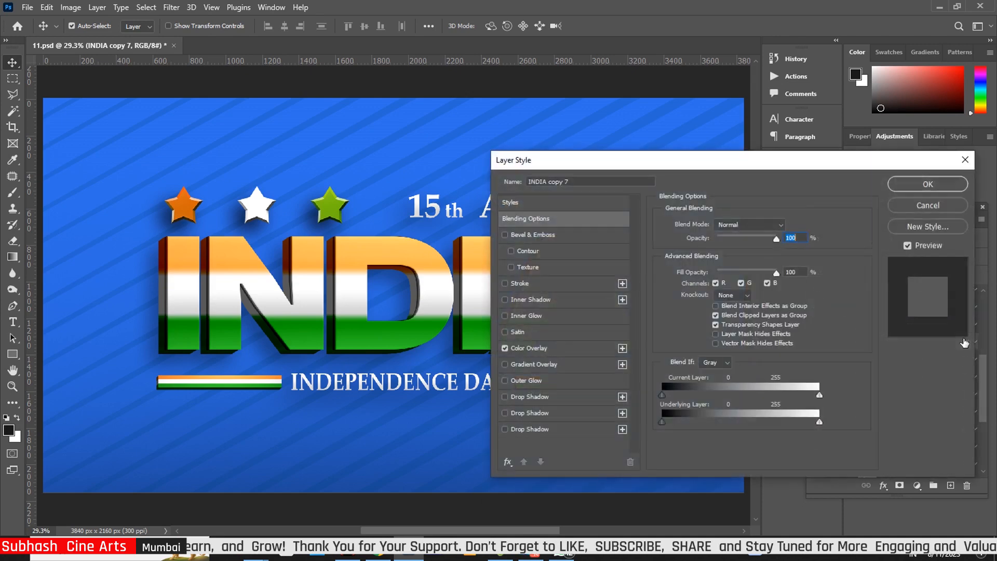
click(562, 232)
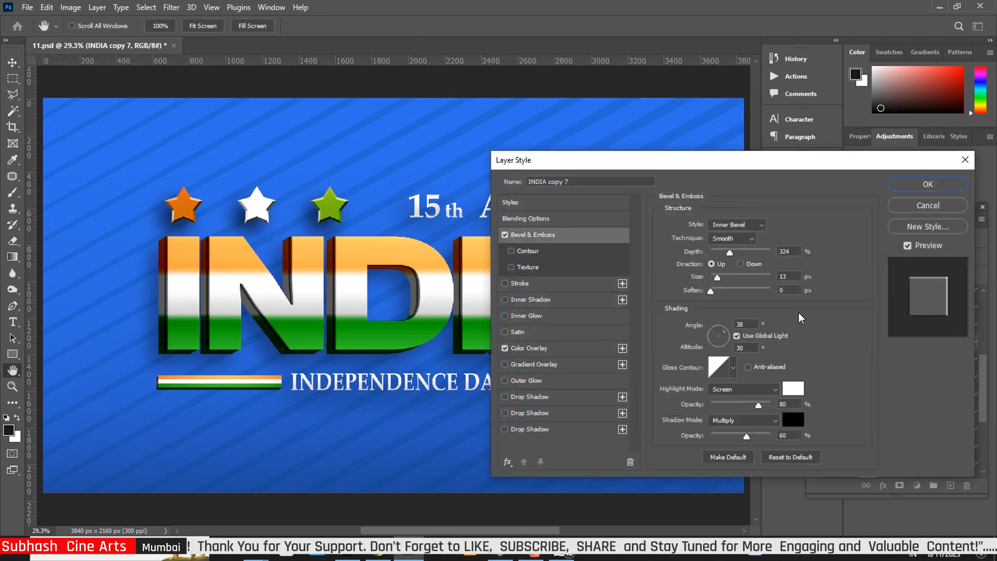
drag(715, 274, 718, 274)
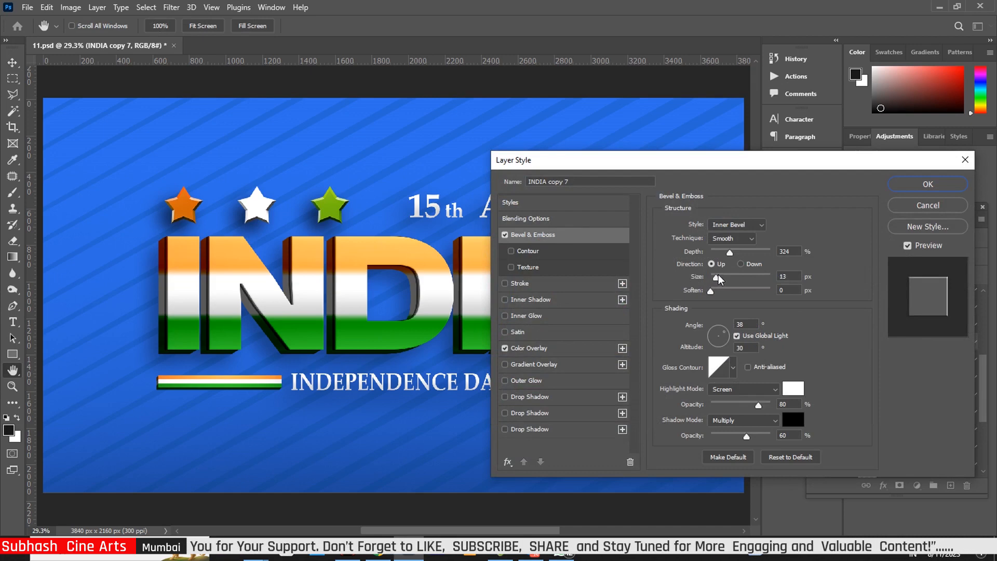
click(943, 185)
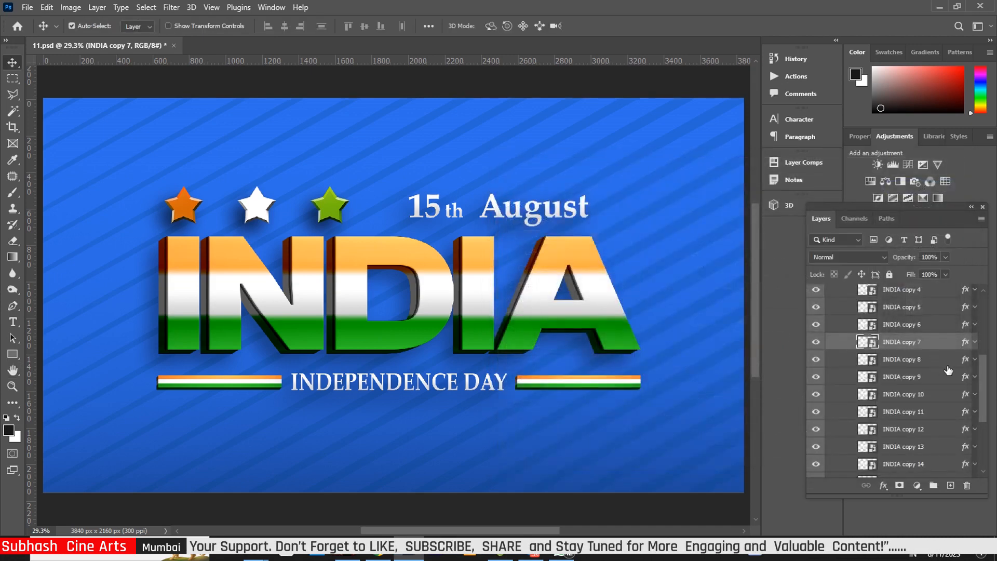
Give the INDIA copy 8 layer a 6 px Bevel & Emboss and a Color Overlay opacity of 99%, applying the style.
click(964, 360)
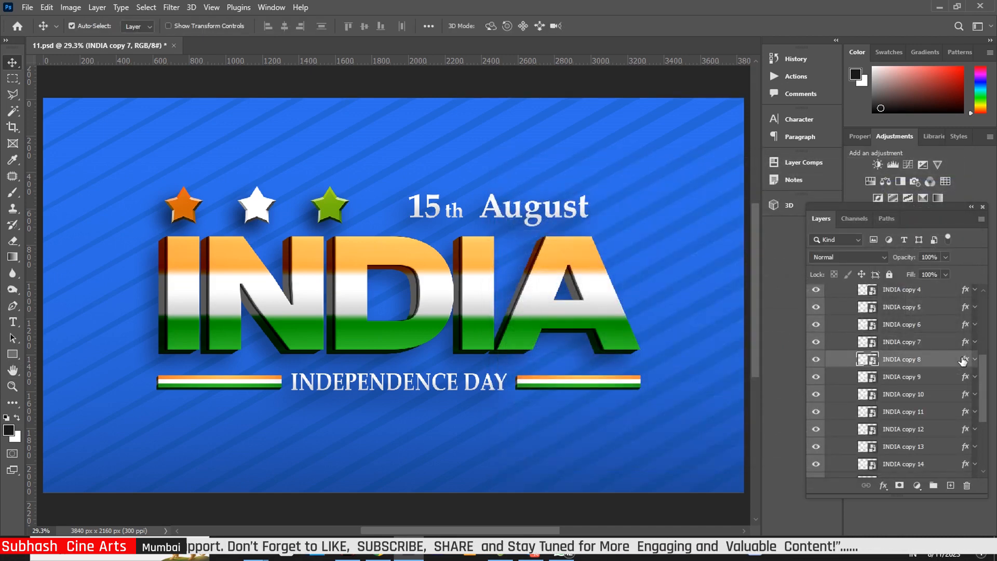
key(h)
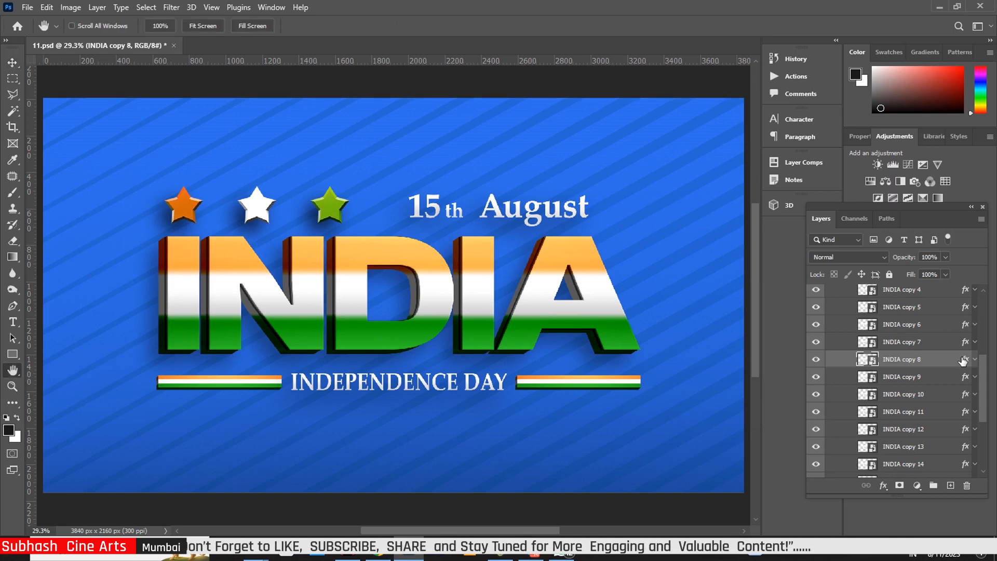
double_click(963, 360)
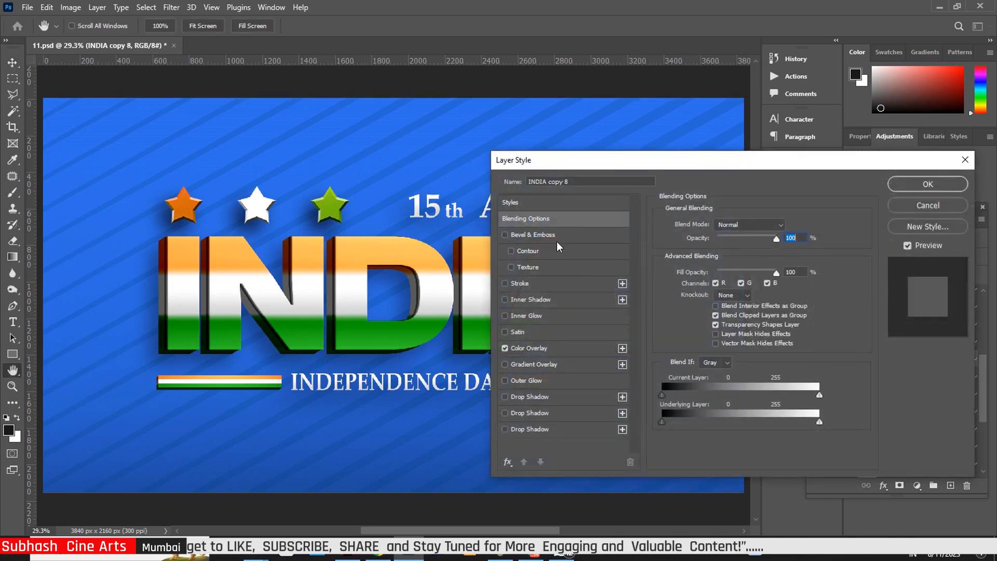
click(558, 236)
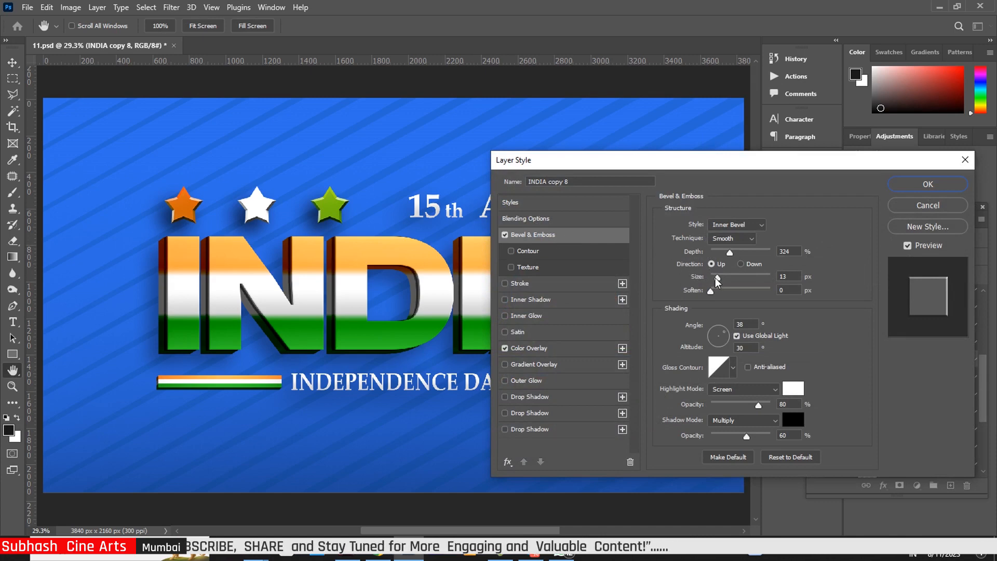
drag(715, 277, 714, 277)
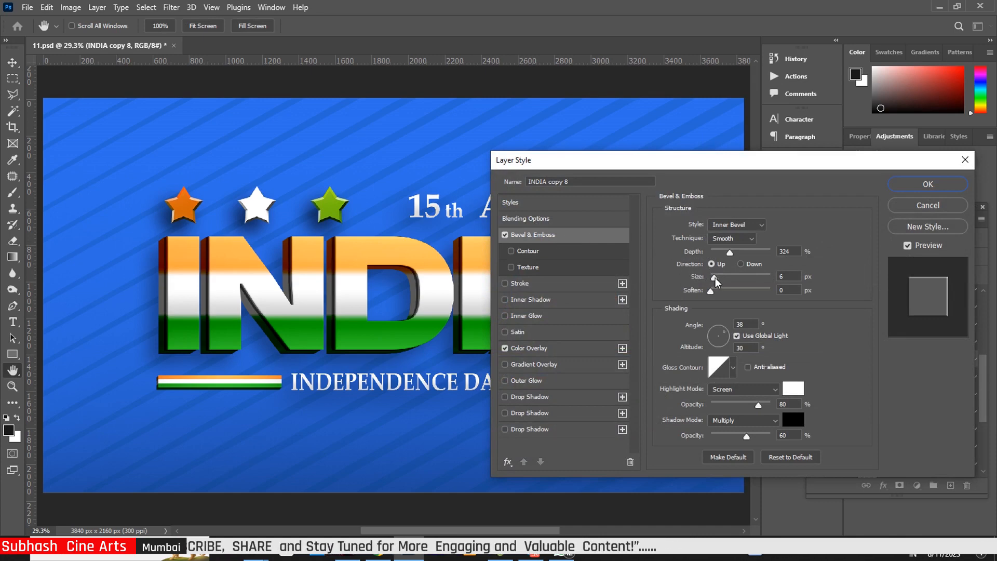
click(546, 349)
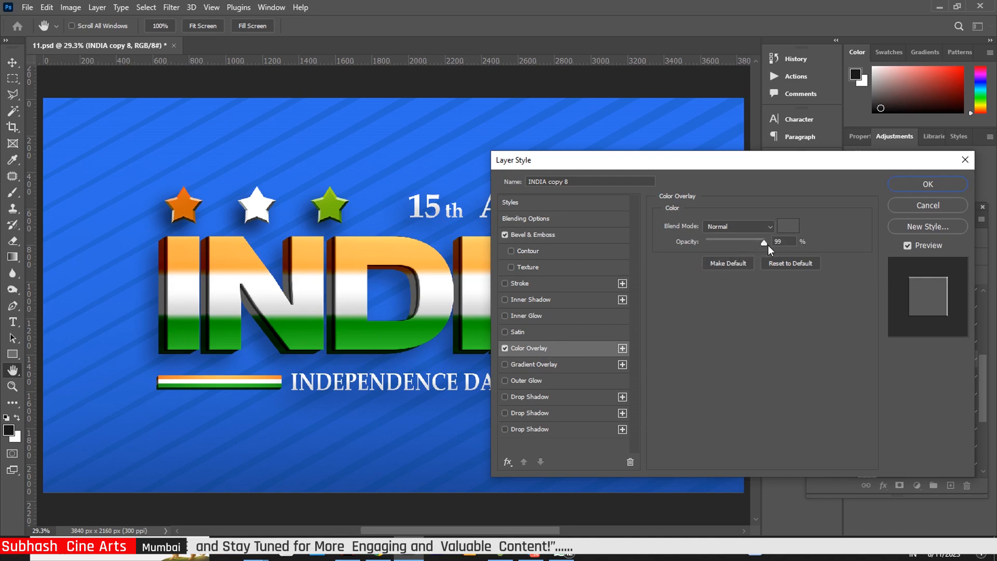
click(938, 184)
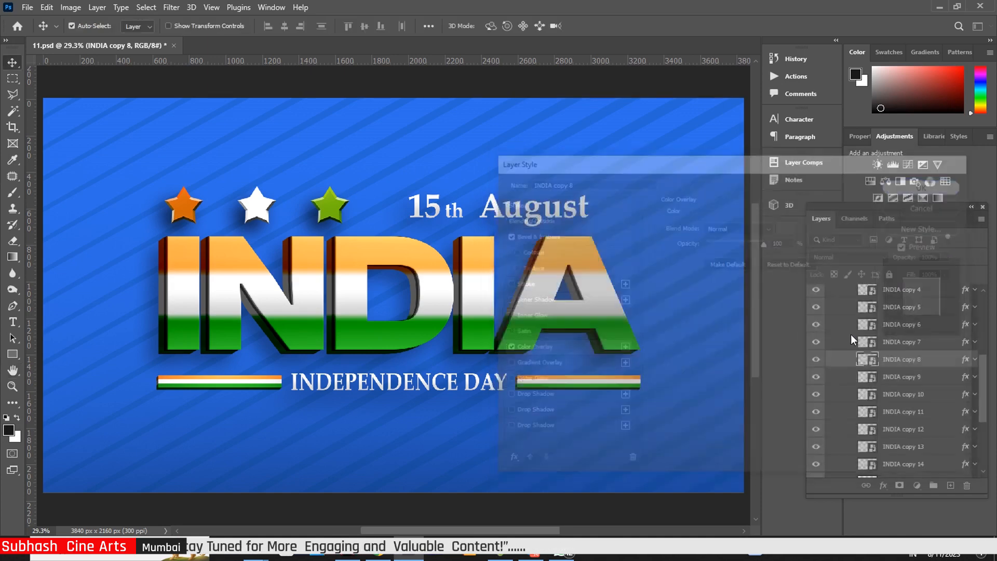
Enable Bevel & Emboss on the INDIA copy 9 layer with a size of 4 px.
click(965, 380)
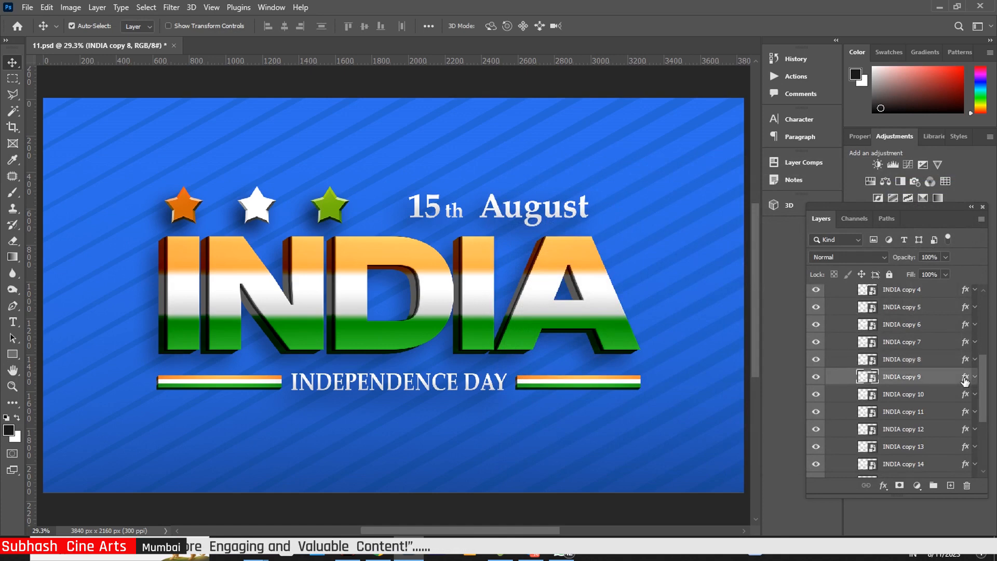
key(h)
double_click(965, 379)
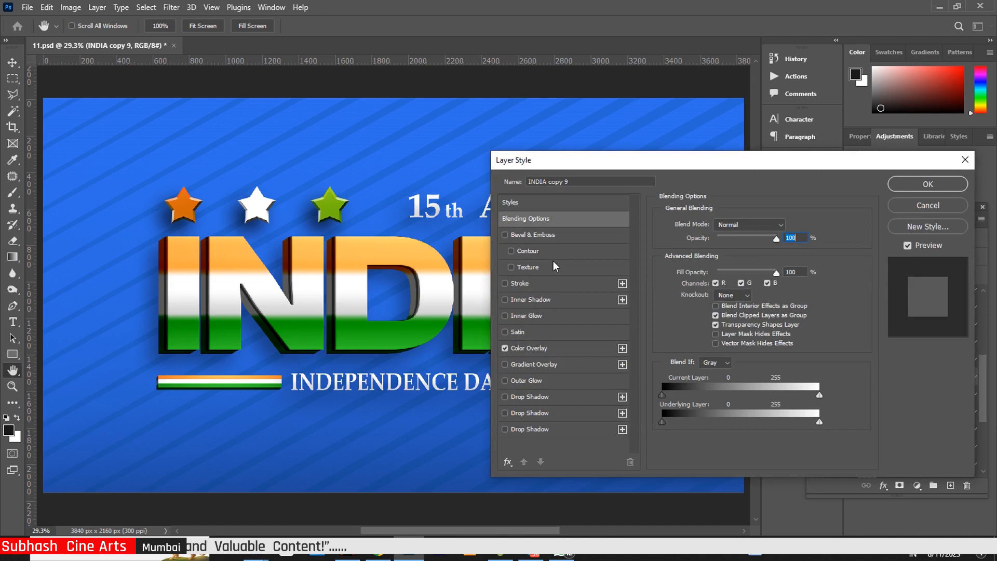
click(551, 235)
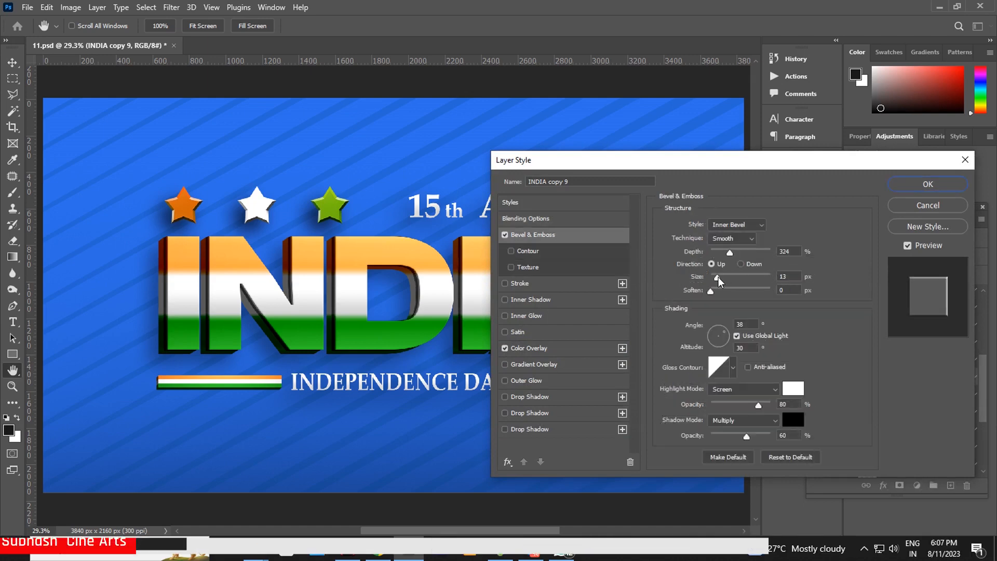
drag(719, 277, 714, 276)
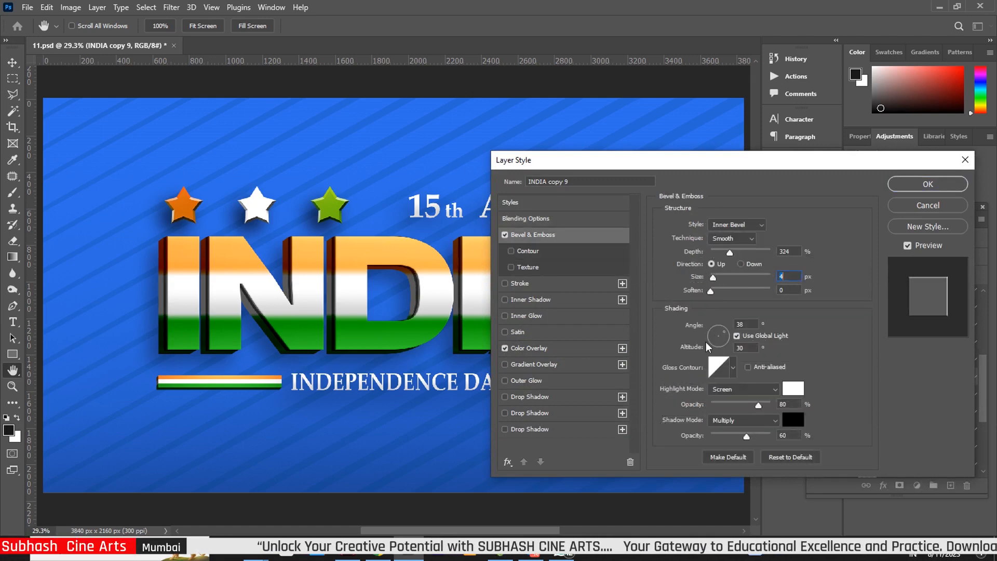
Change the INDIA copy 9 bevel's gloss contour to the third preset in the second row and apply the layer style.
click(733, 367)
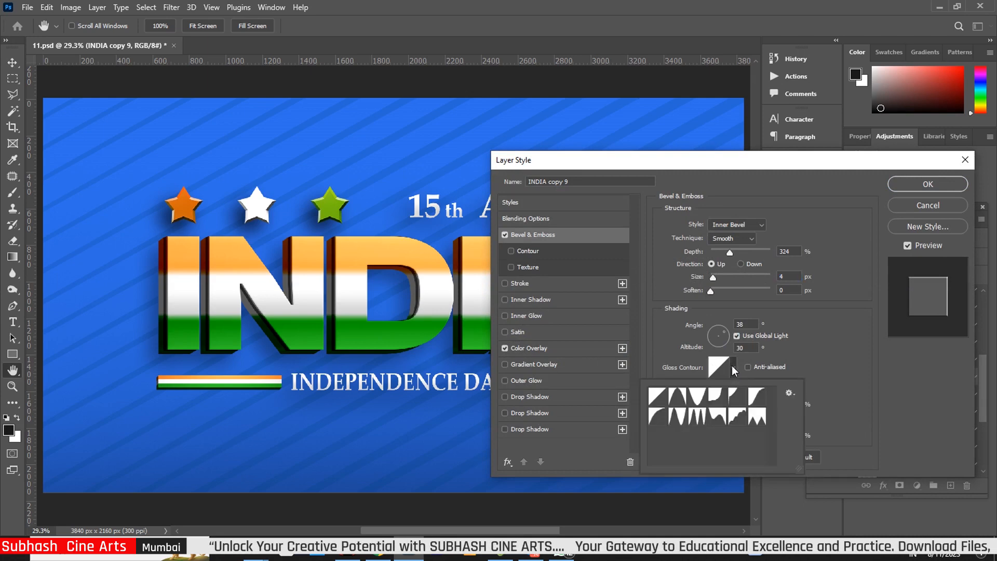
click(697, 418)
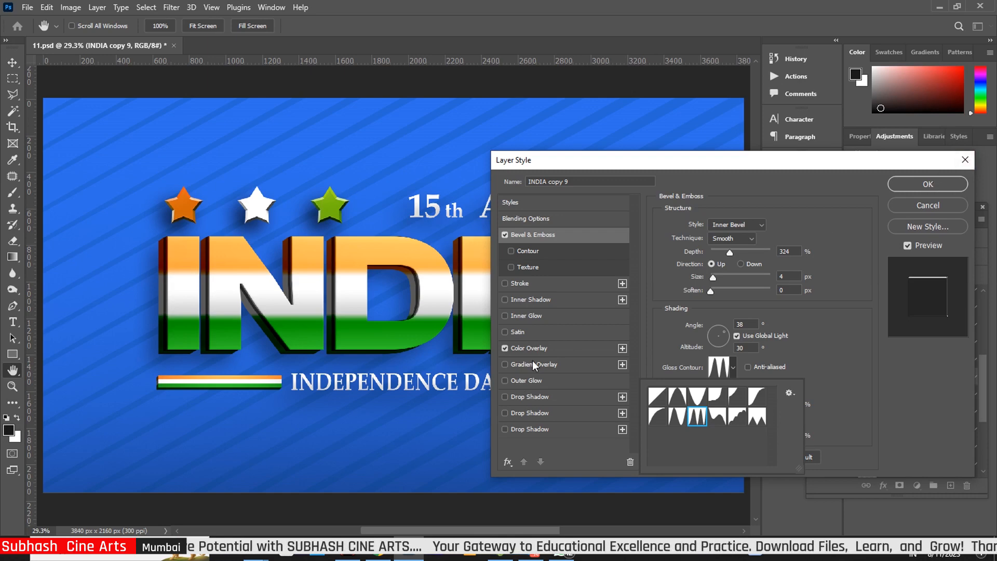
click(544, 349)
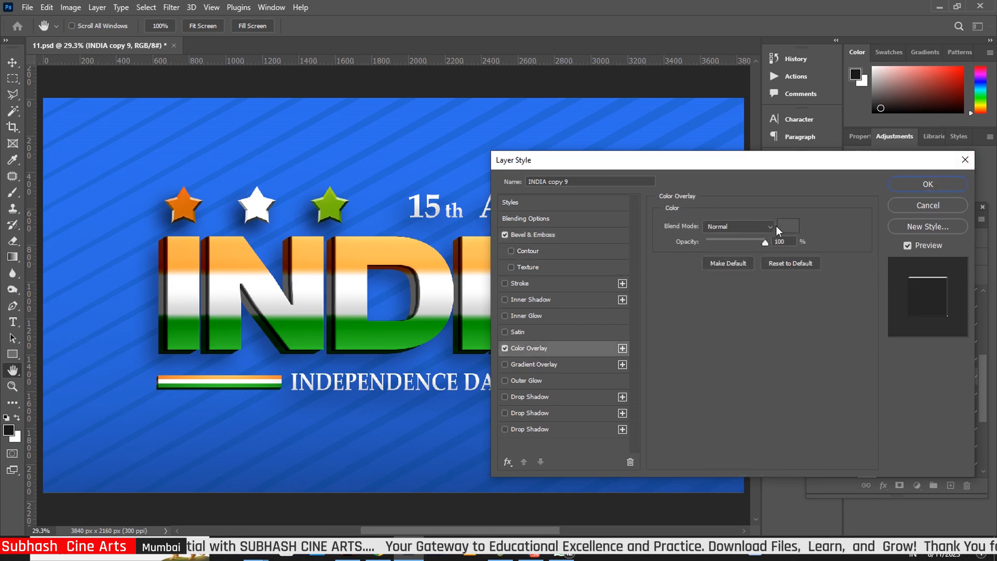
click(927, 185)
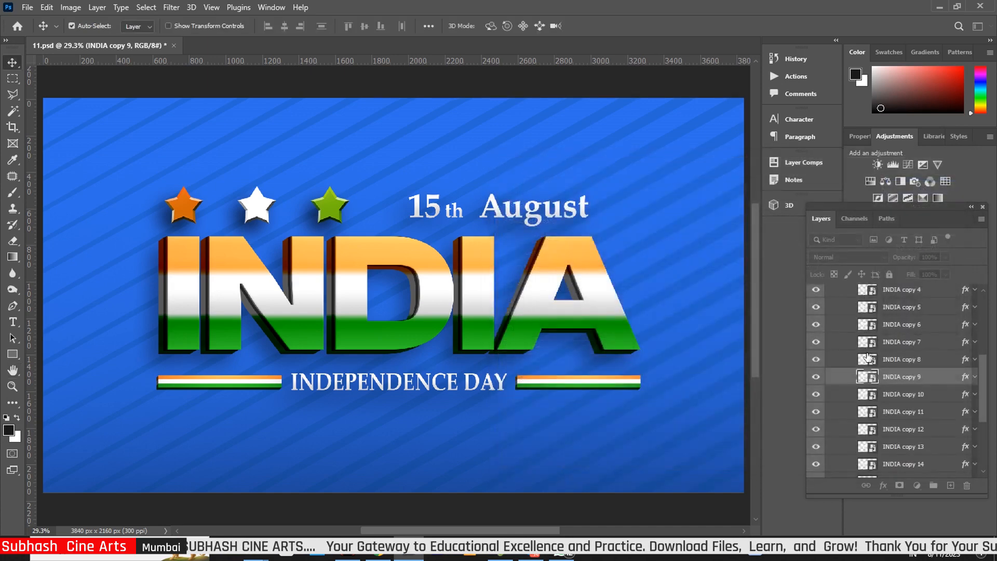
Enable Bevel & Emboss on the INDIA copy 10 layer with a size of 8 px and apply it.
click(965, 396)
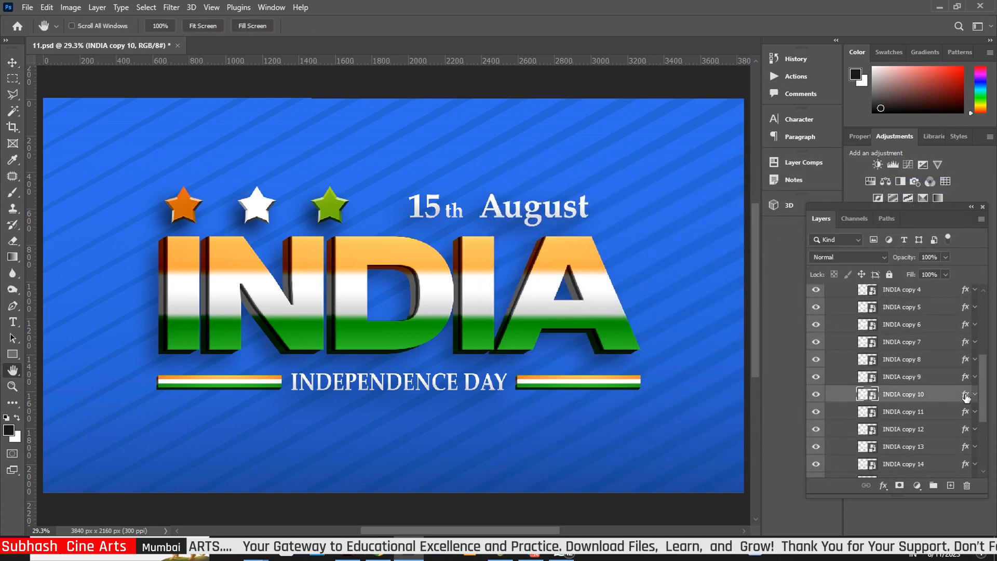
double_click(965, 396)
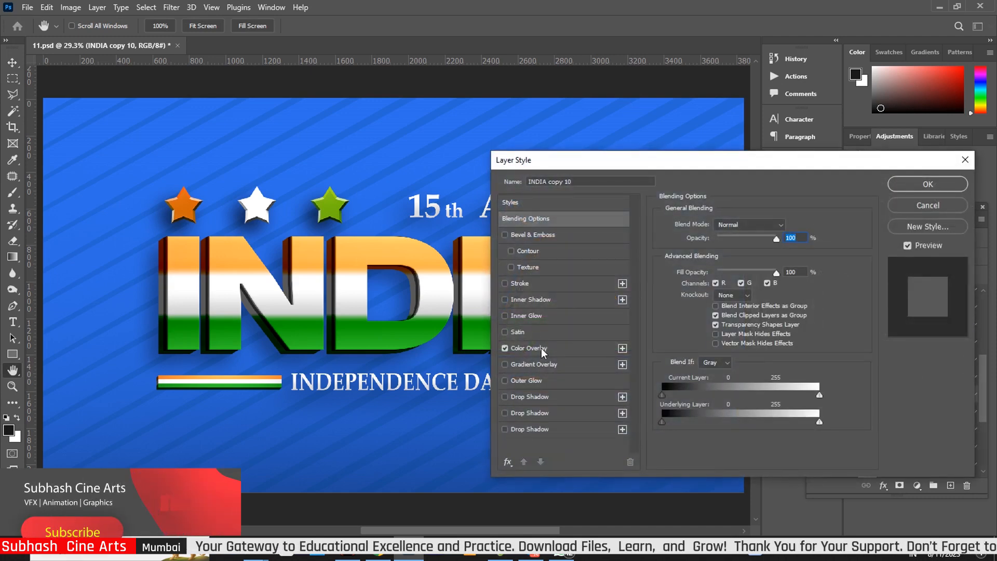
click(541, 236)
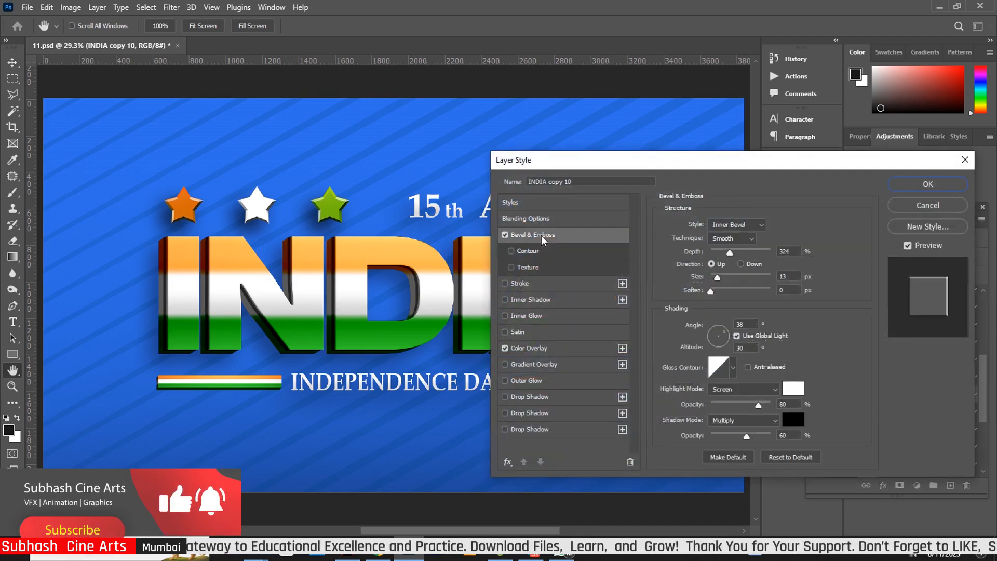
mouse_move(717, 278)
mouse_down()
mouse_move(725, 282)
mouse_move(716, 282)
mouse_up()
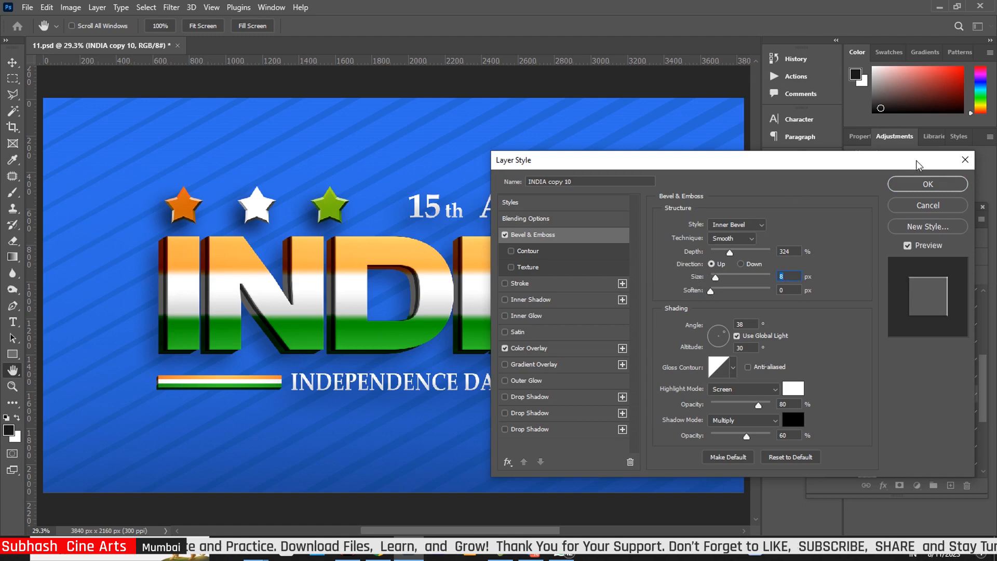
click(913, 182)
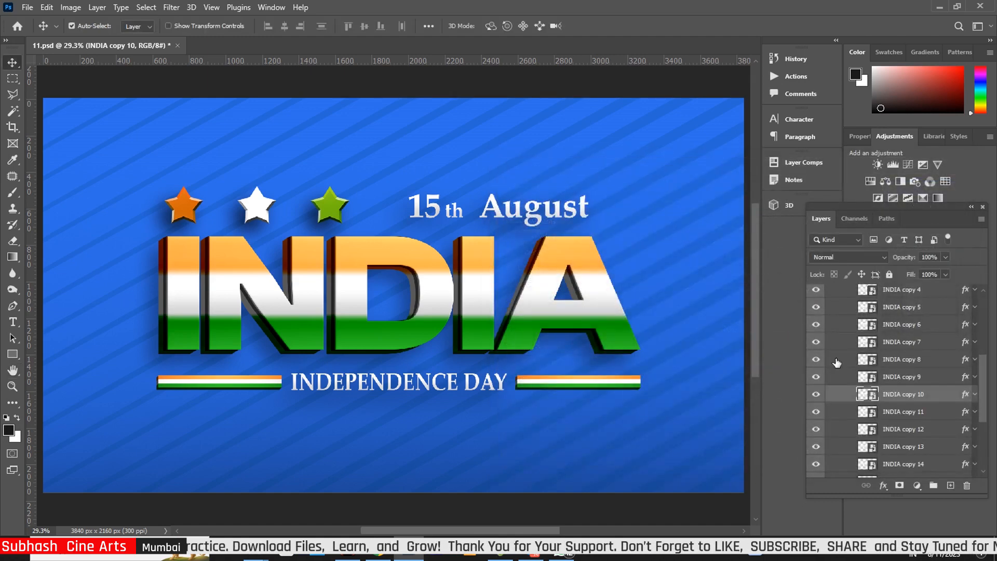
Enable Bevel & Emboss on the INDIA copy 11 layer with a size of 7 px and apply it.
click(964, 414)
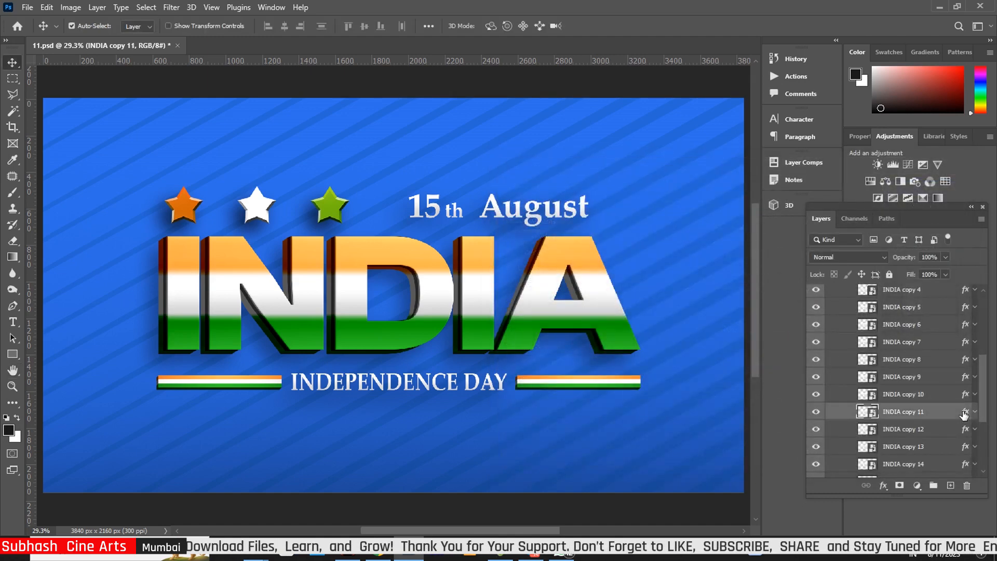
key(h)
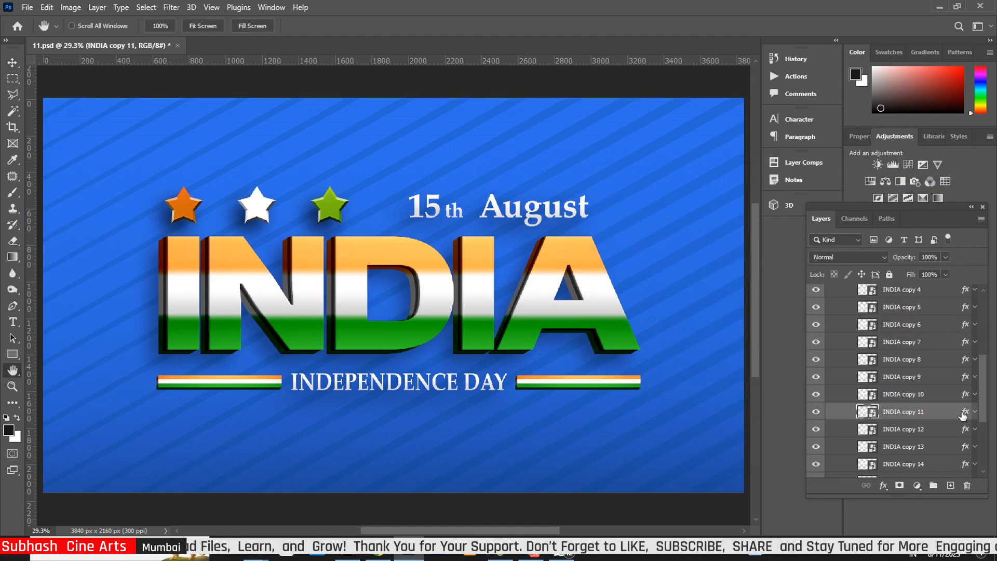
double_click(964, 414)
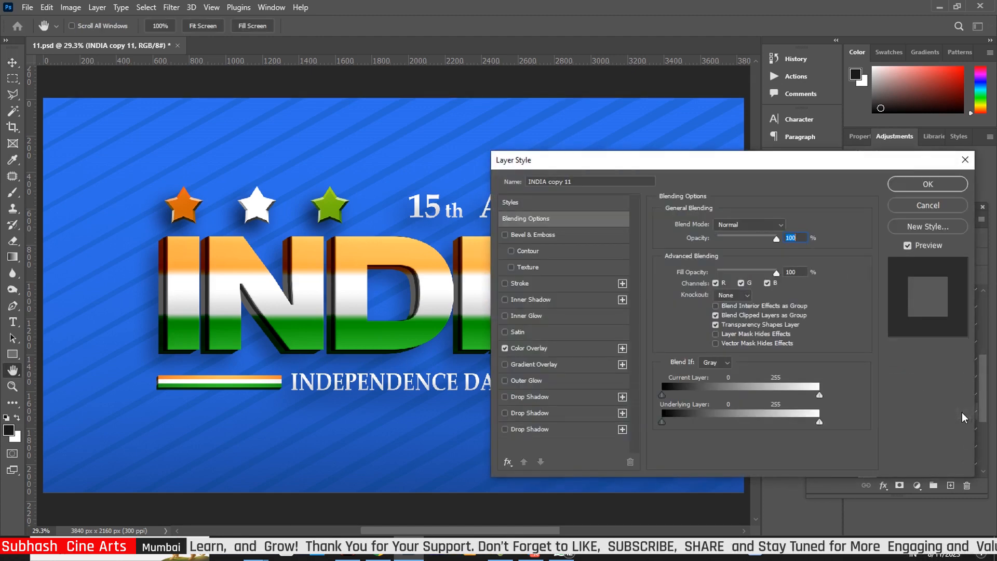
click(557, 234)
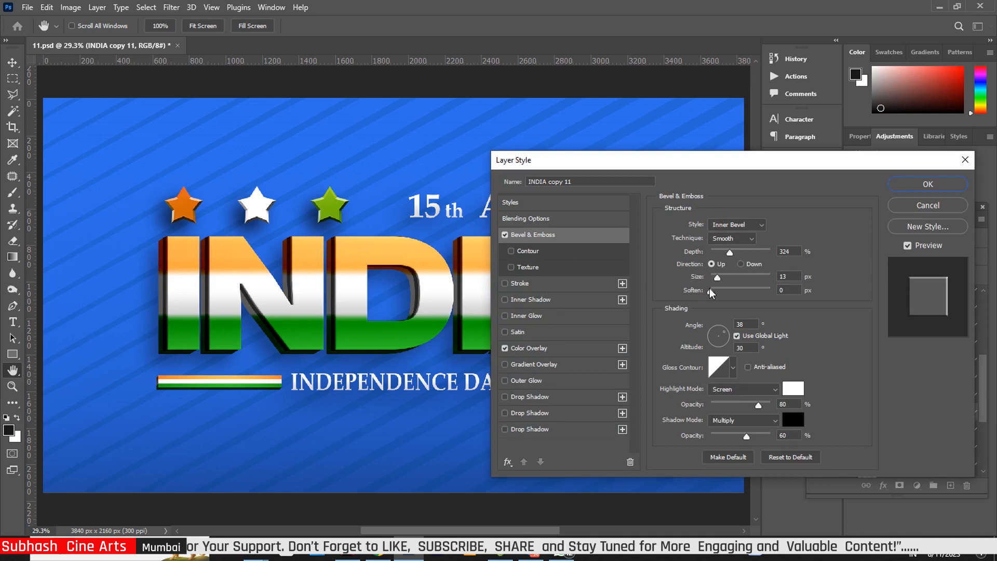
drag(716, 280, 715, 278)
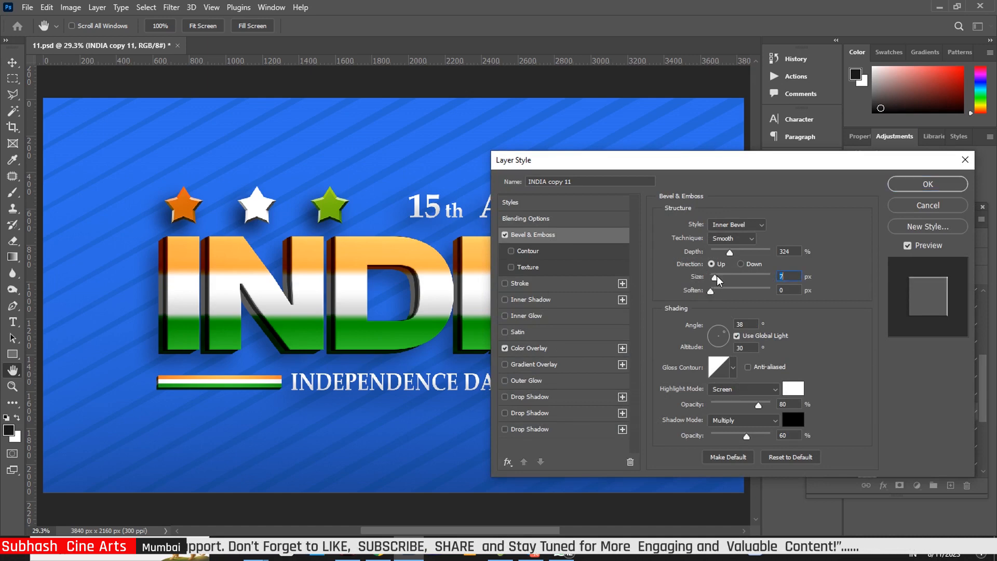
click(927, 183)
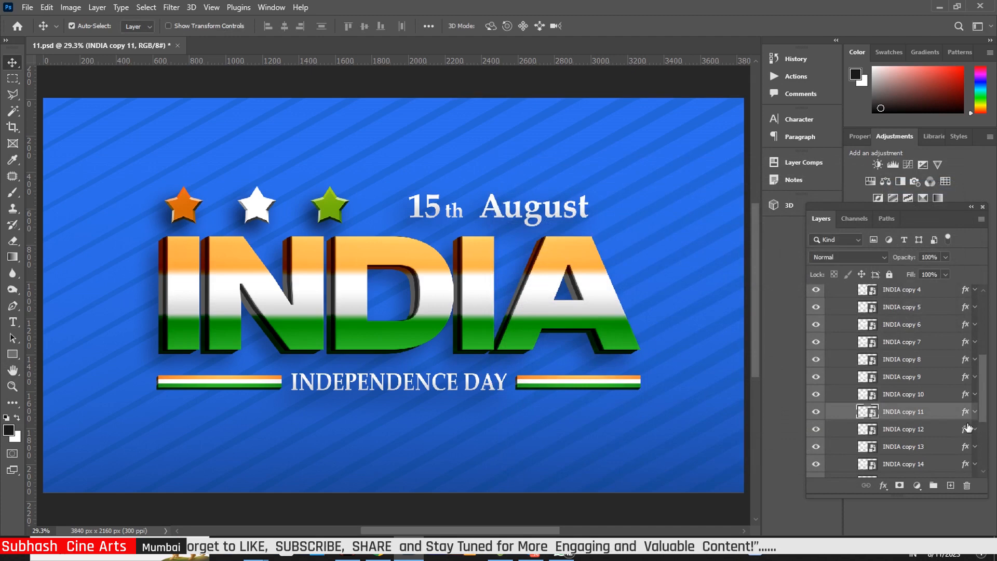
Enable Bevel & Emboss on the INDIA copy 12 layer with a size of 7 px and apply it with Color Overlay at 100% opacity.
click(967, 427)
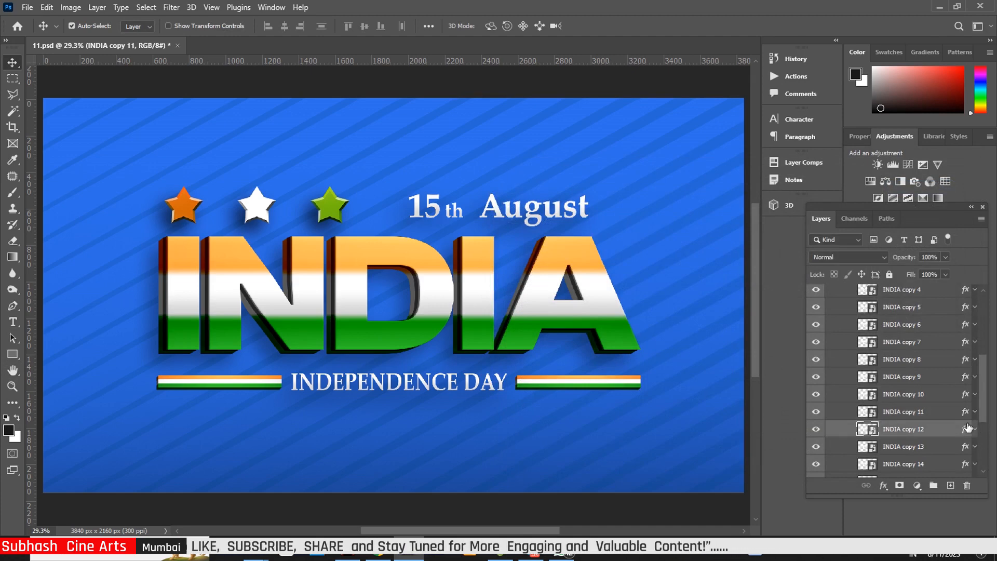
key(h)
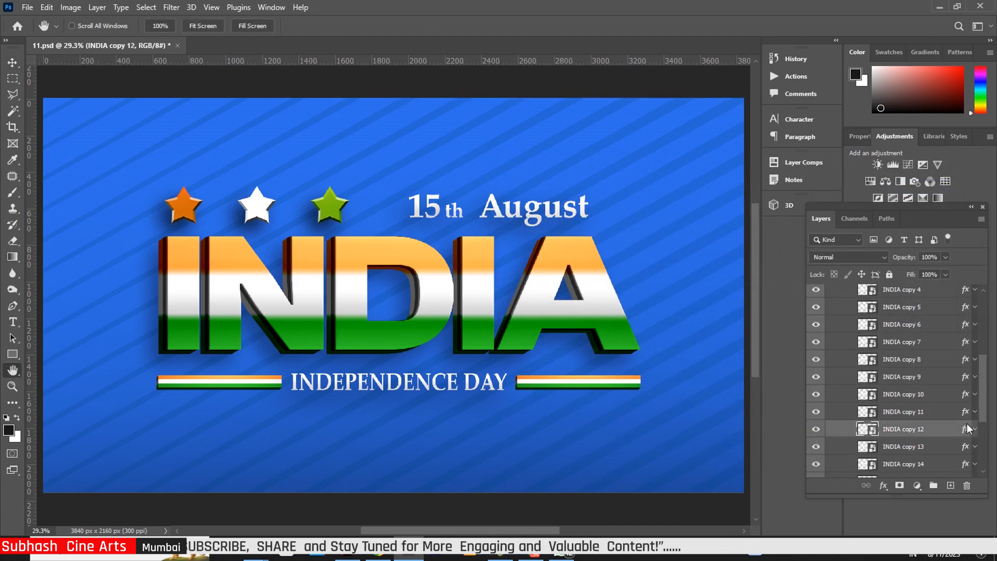
double_click(967, 428)
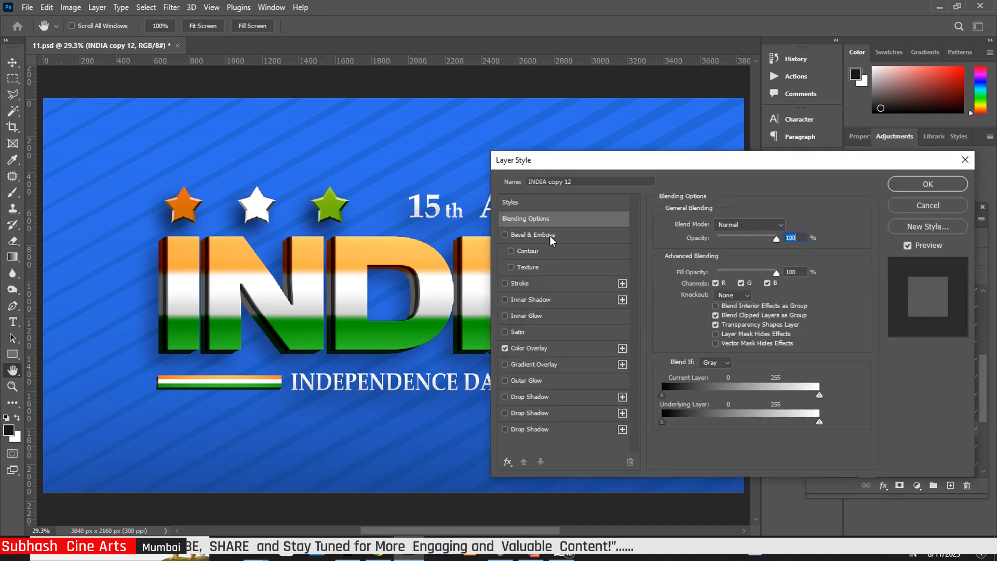
click(540, 235)
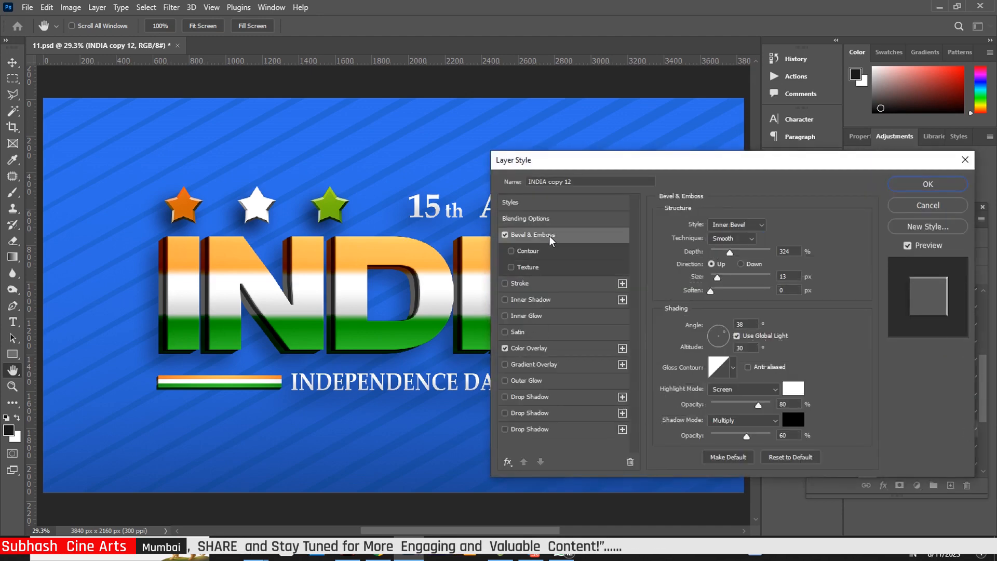
click(716, 277)
drag(716, 276, 714, 276)
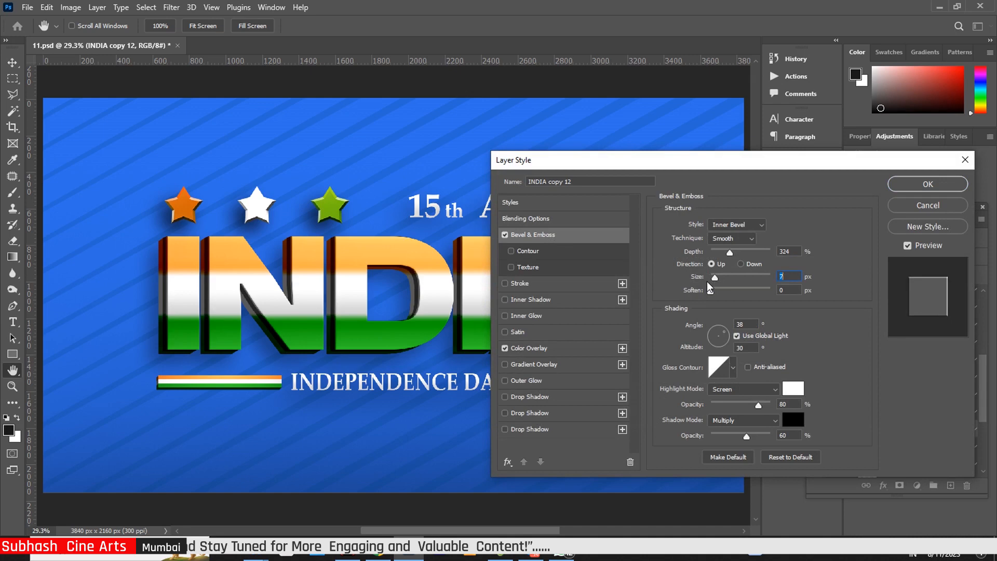
click(553, 346)
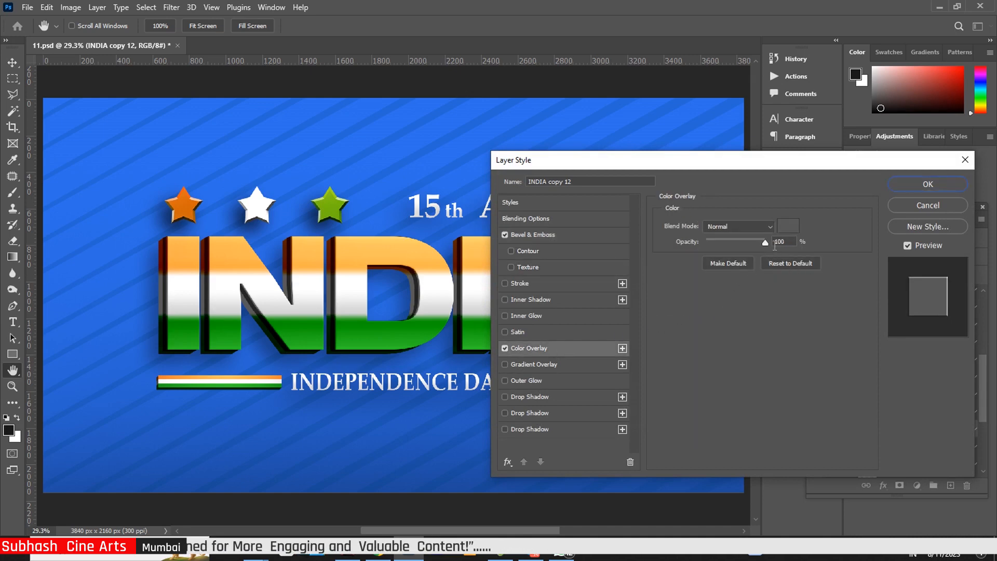
drag(763, 245, 768, 249)
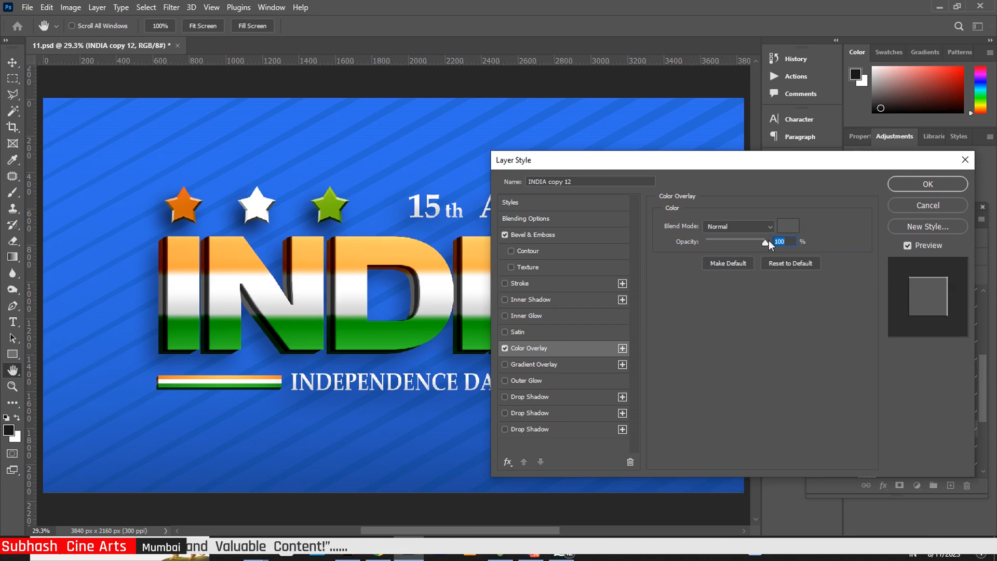
click(927, 185)
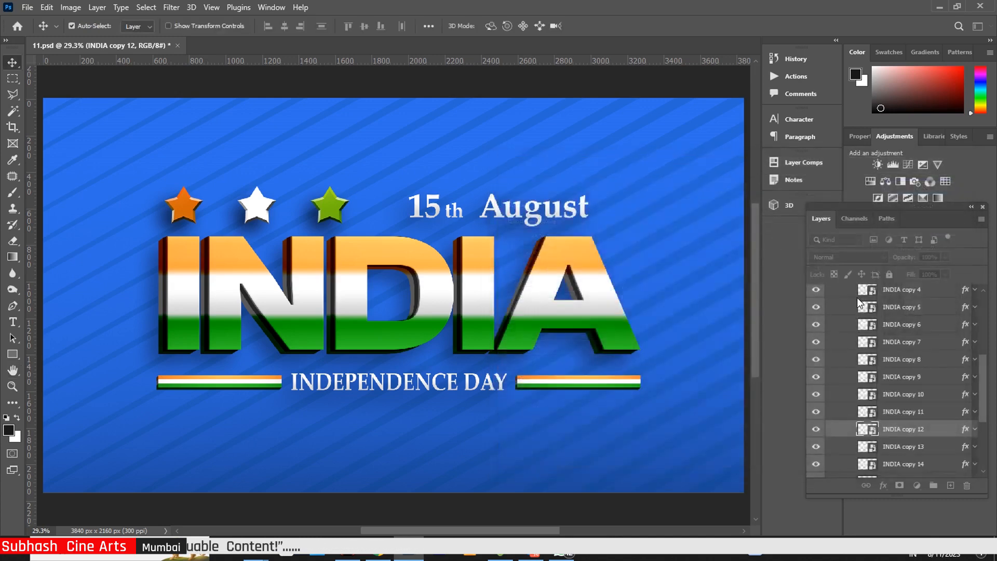
Enable Bevel & Emboss on the INDIA copy 13 layer with a size of 4 px and apply it.
click(960, 452)
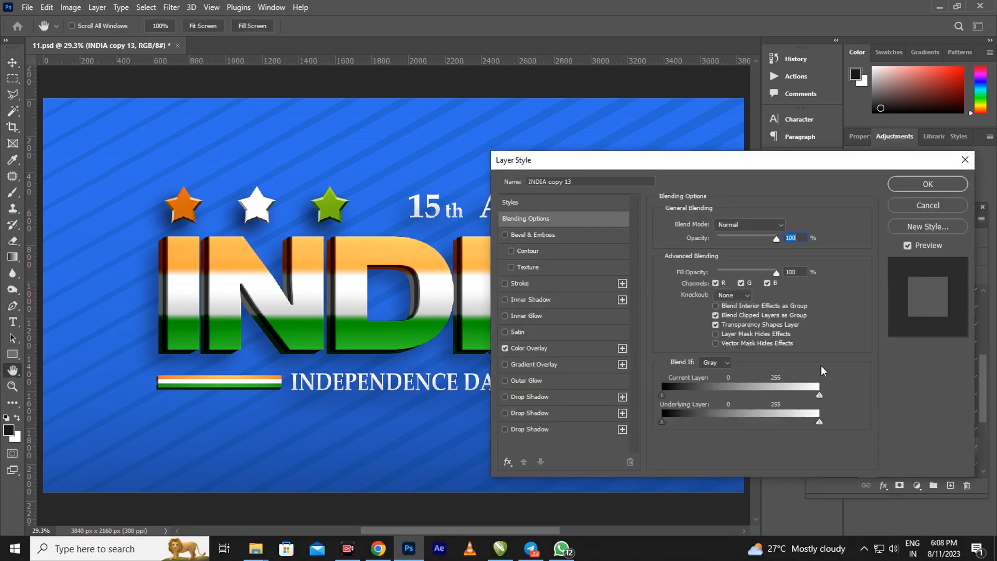
click(559, 237)
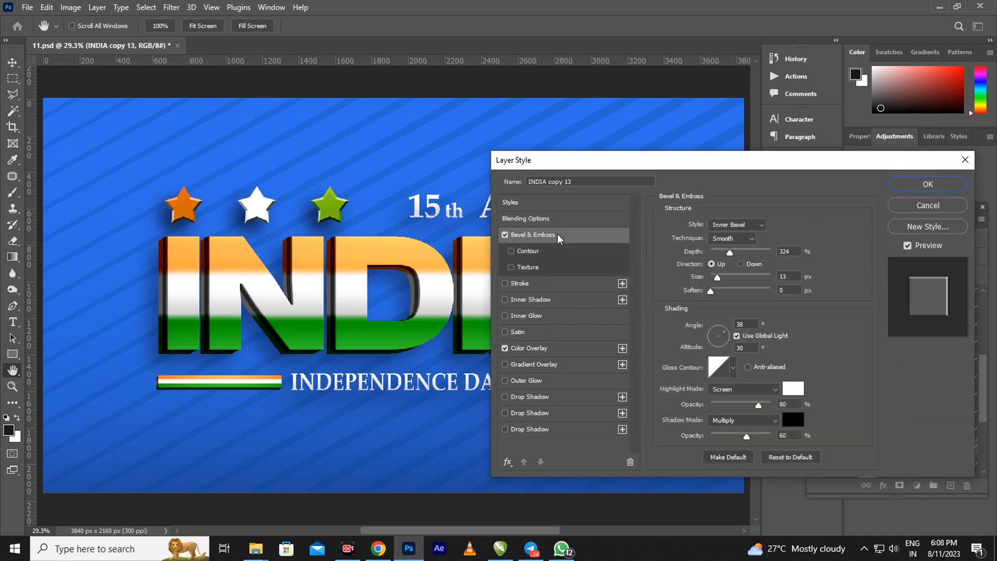
click(714, 279)
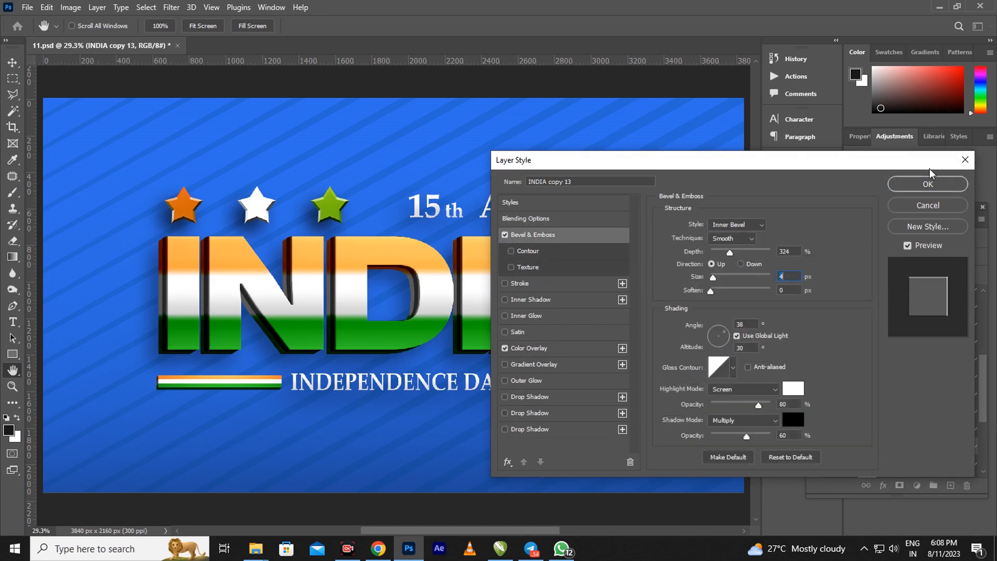
click(929, 185)
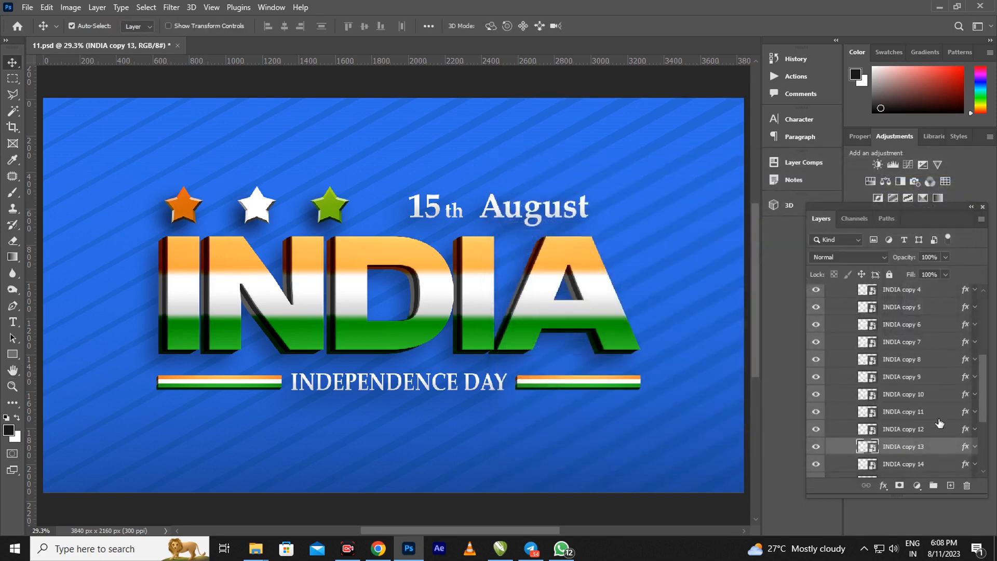
Enable Bevel & Emboss on the INDIA copy 14 layer with a size of 13 px, review its Color Overlay settings and apply the style.
drag(982, 400, 978, 435)
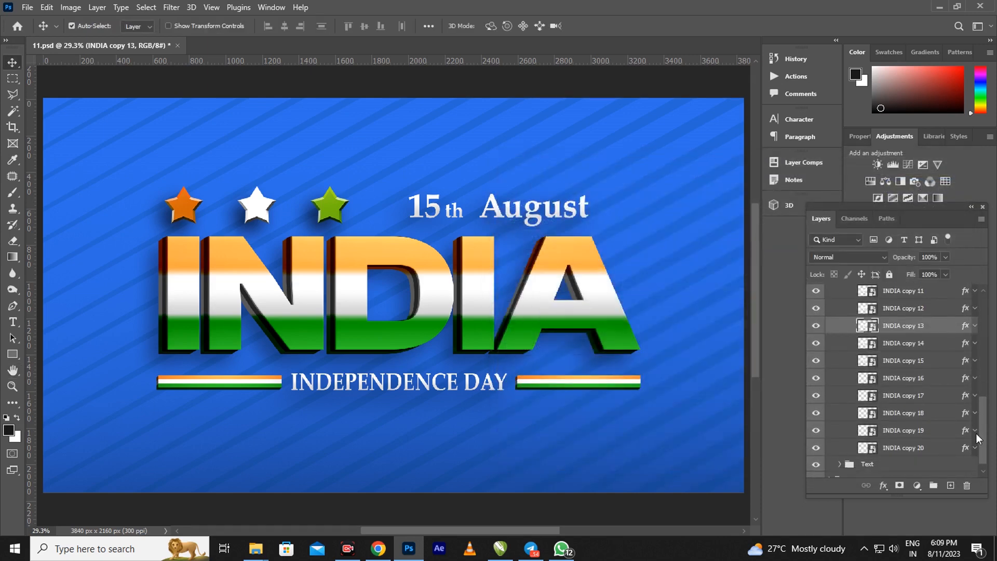
click(965, 345)
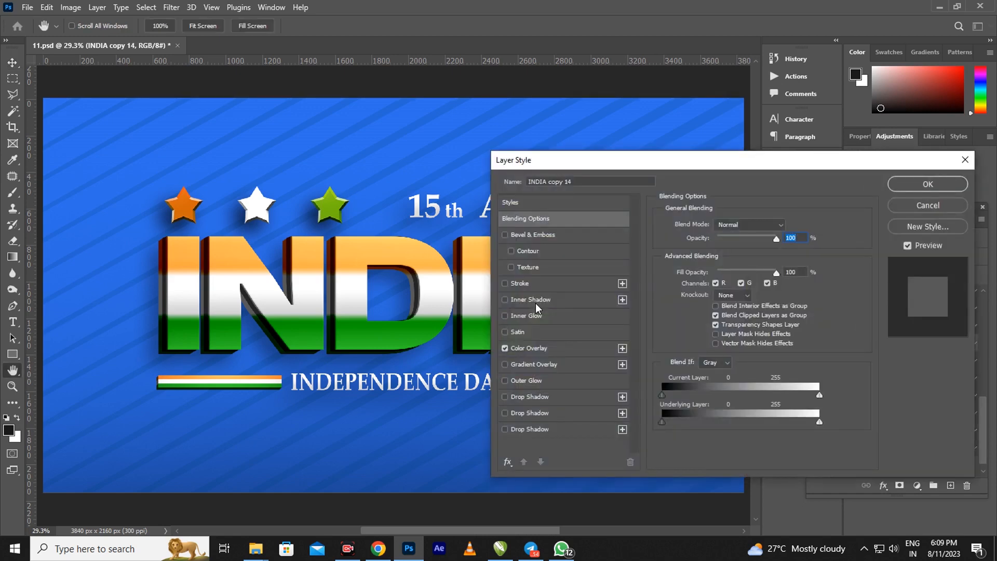
click(562, 235)
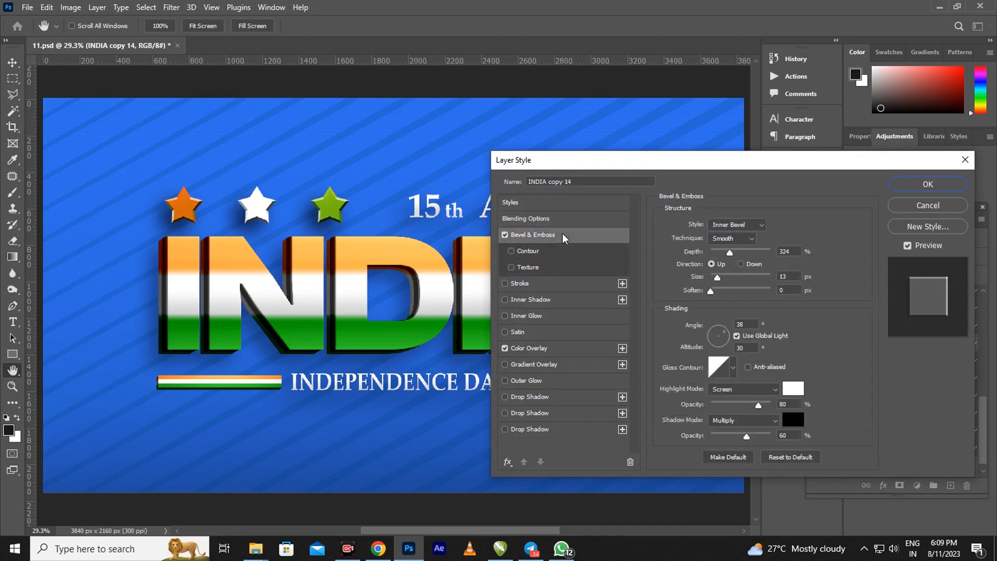
click(549, 348)
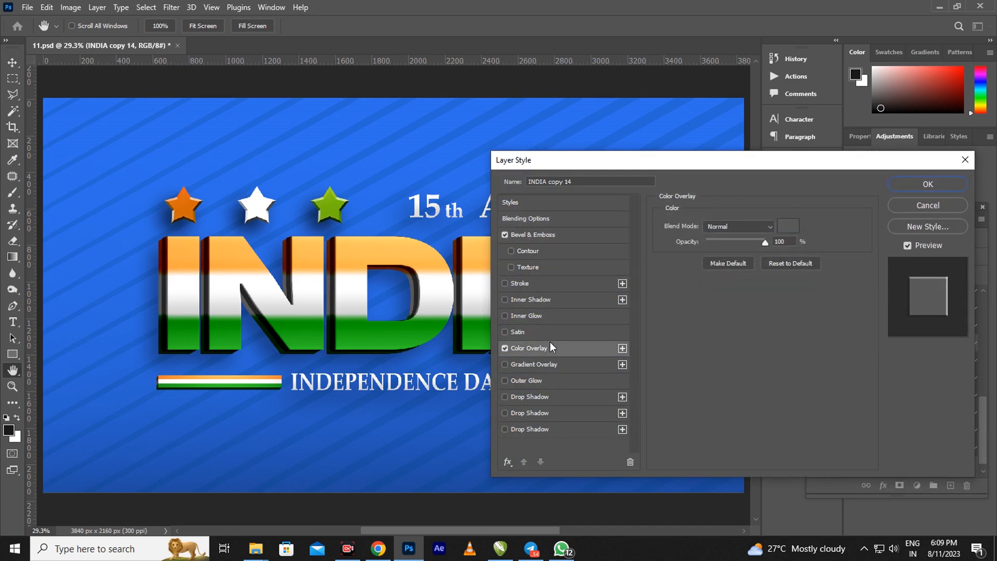
click(763, 244)
click(918, 179)
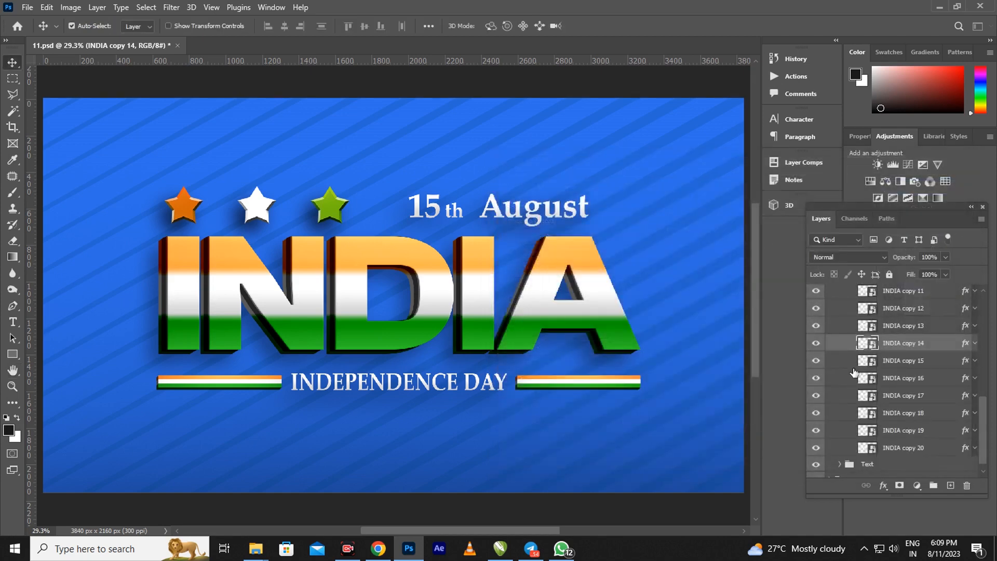
Enable Bevel & Emboss on the INDIA copy 15 layer with a size of 27 px and apply it.
click(966, 363)
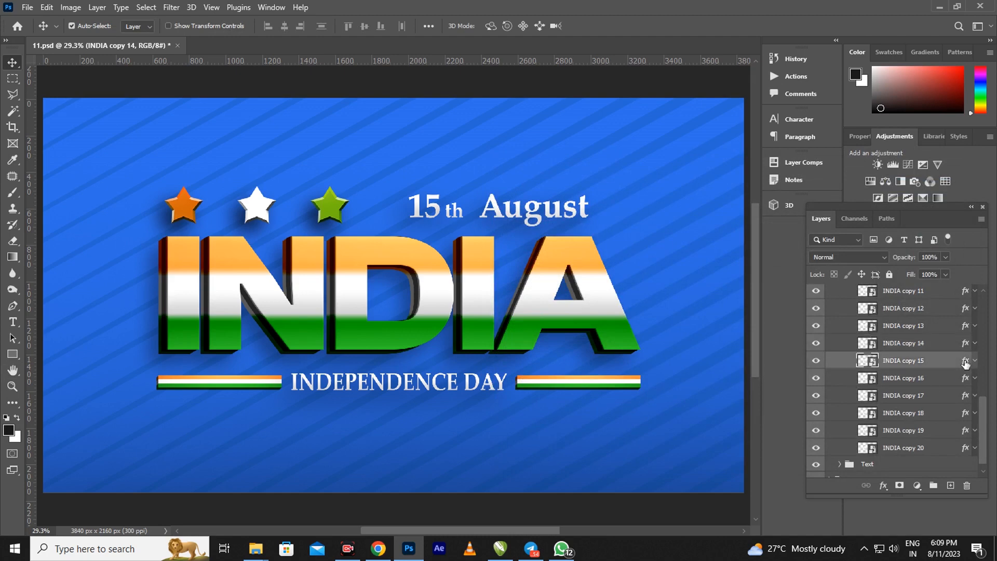
key(h)
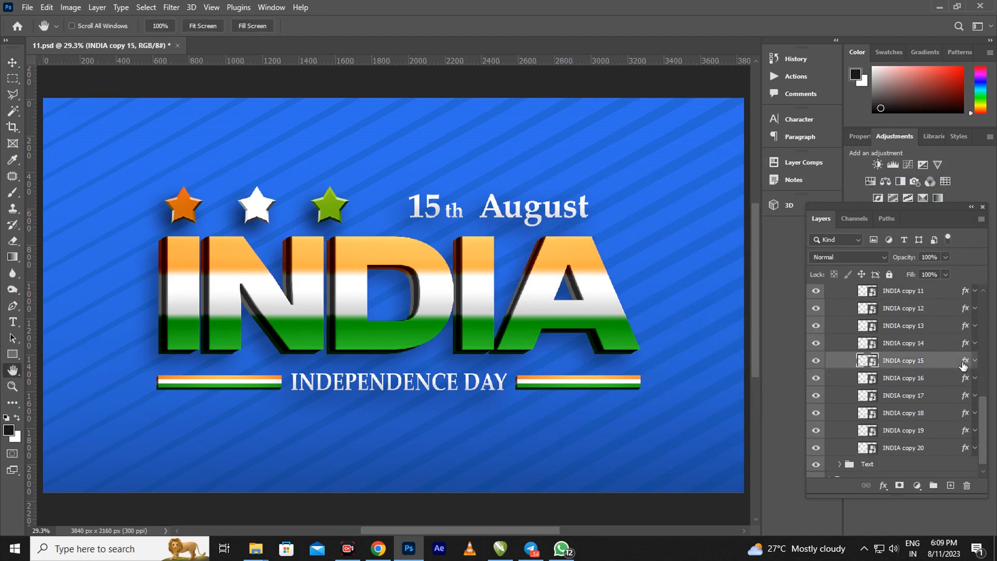
double_click(963, 363)
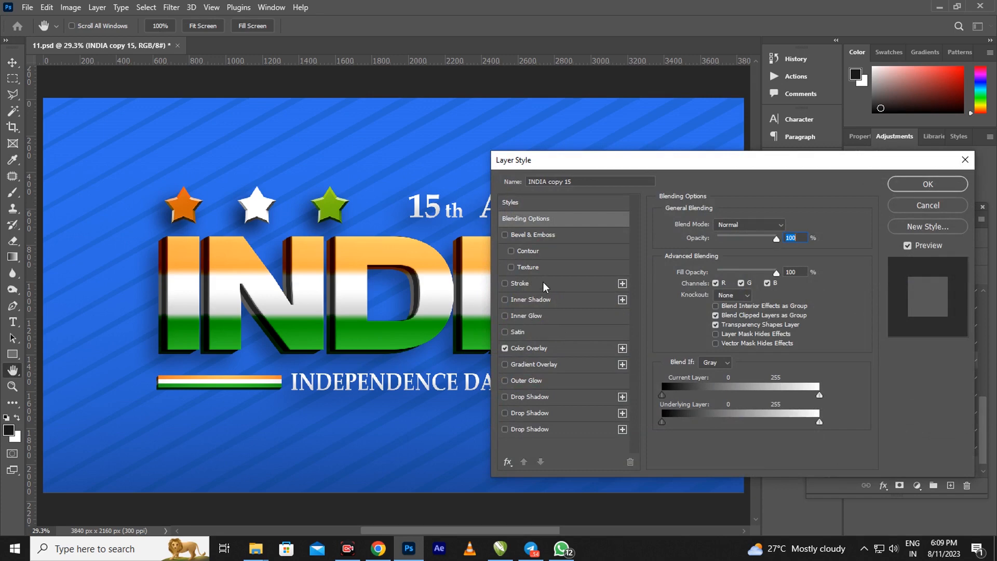
click(556, 239)
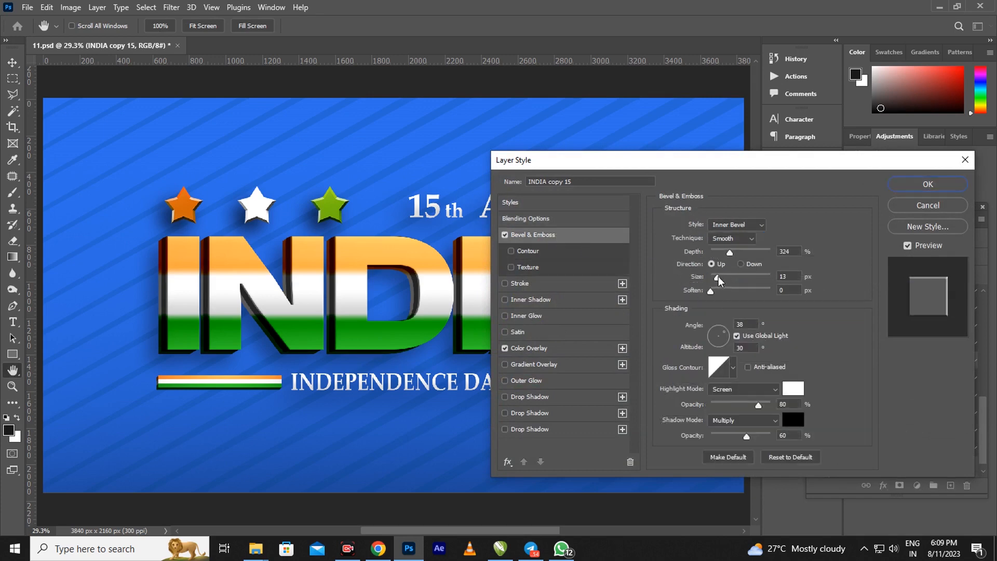
drag(718, 277, 721, 277)
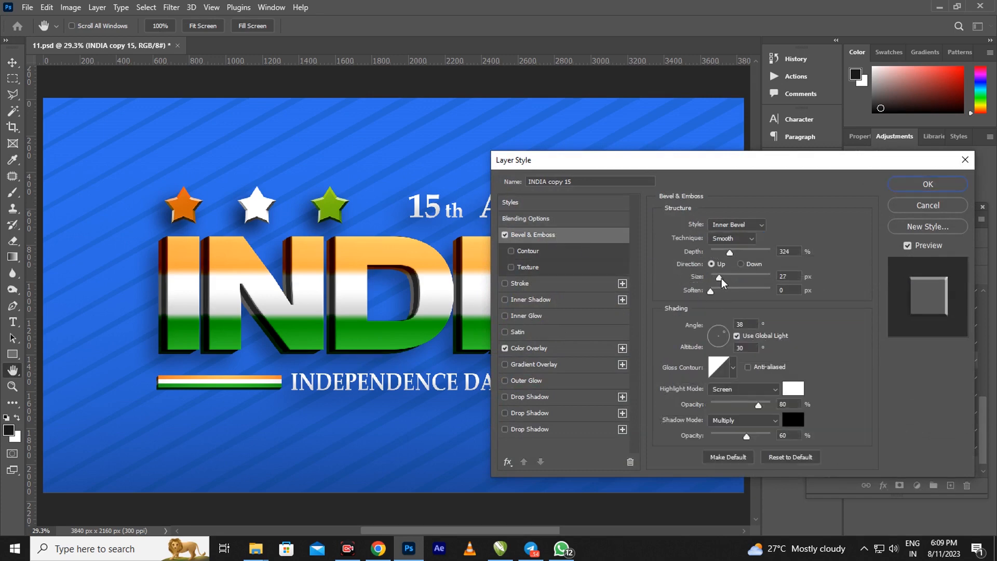
click(931, 189)
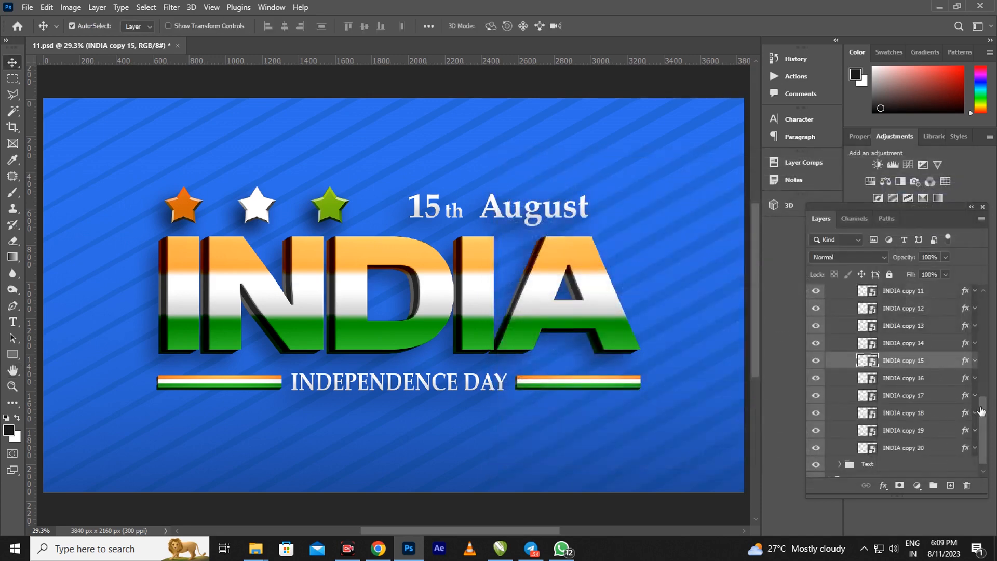
Expand the Text group, and set the INDIA copy 15 layer's Bevel & Emboss size to 13 px.
scroll(975, 440, down, 1)
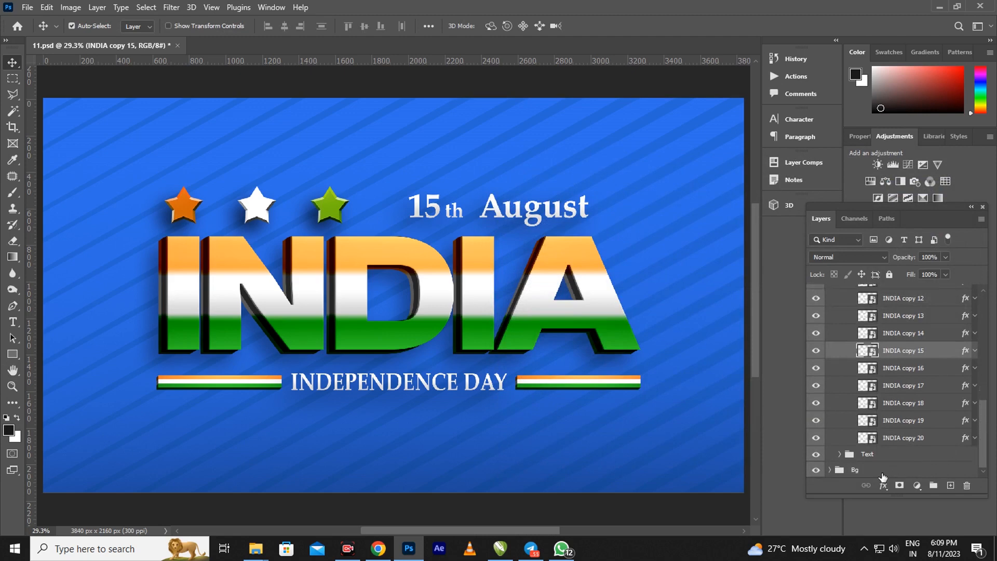
click(840, 454)
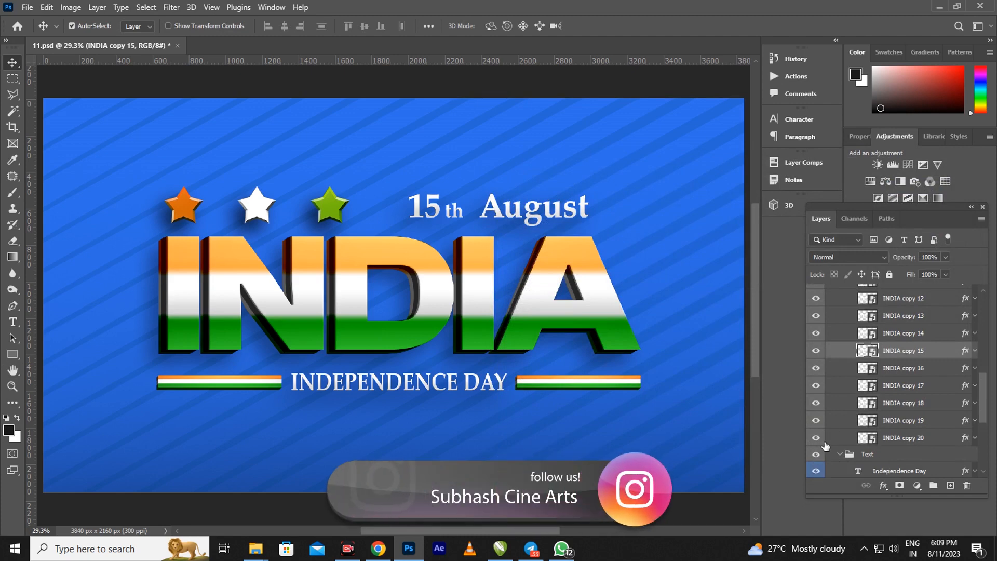
double_click(965, 351)
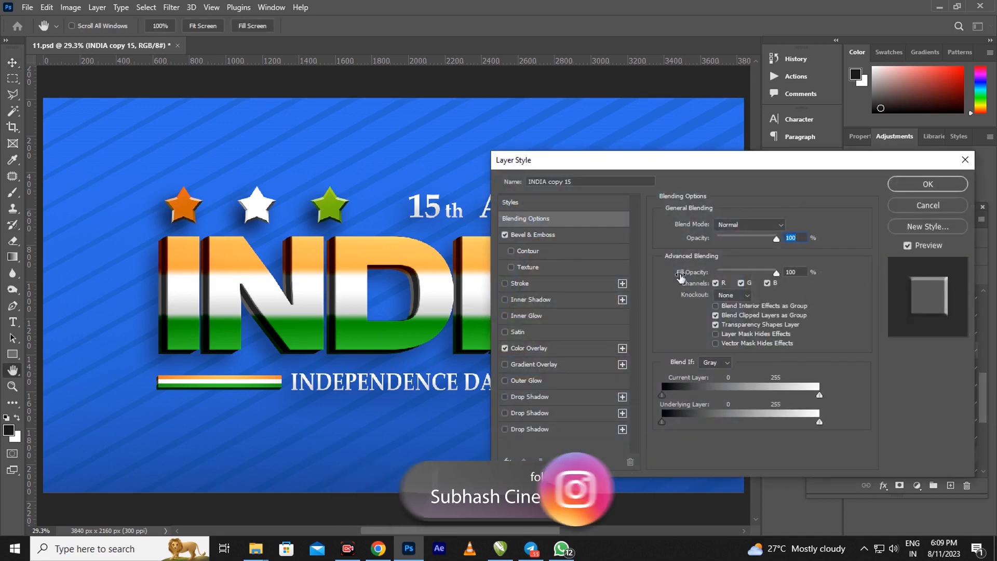
click(552, 236)
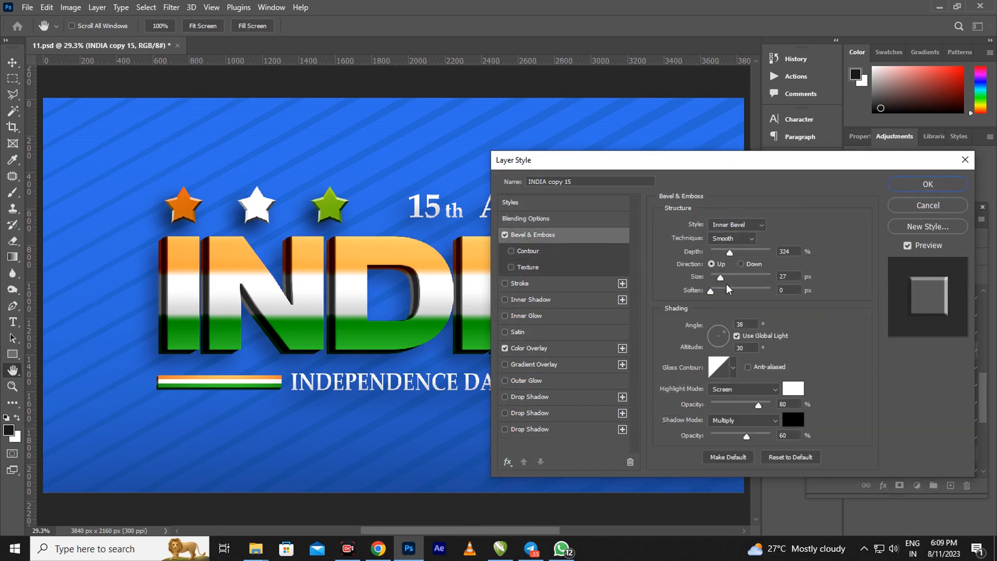
drag(721, 278, 725, 276)
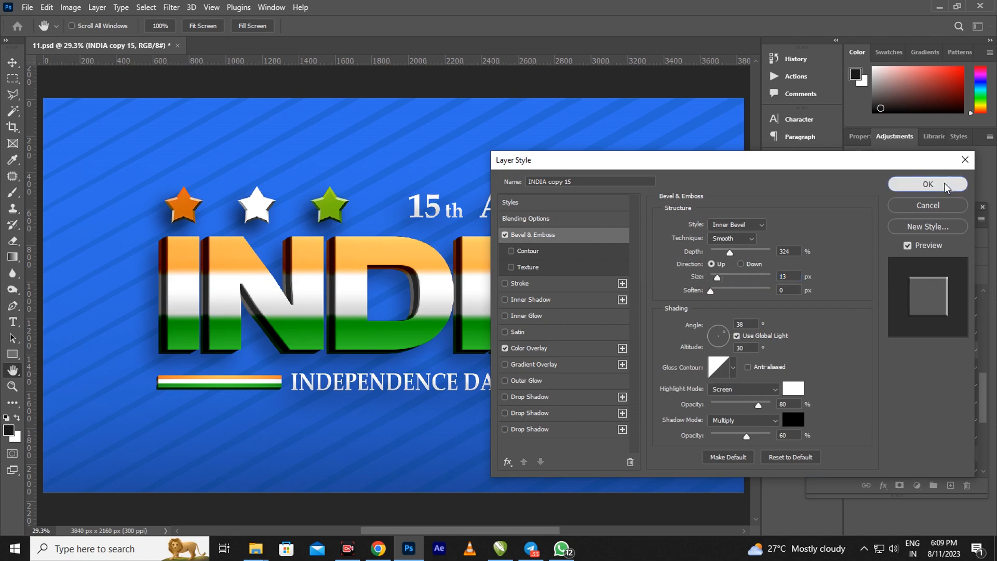
click(935, 185)
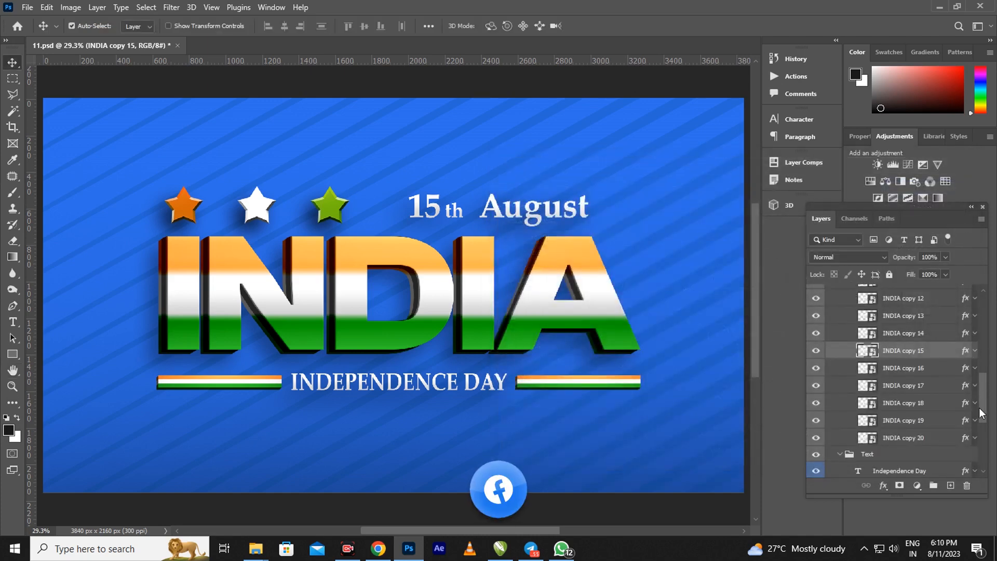
Collapse the Width group inside the INDIA effect group and expand the Bg group.
drag(987, 394, 984, 435)
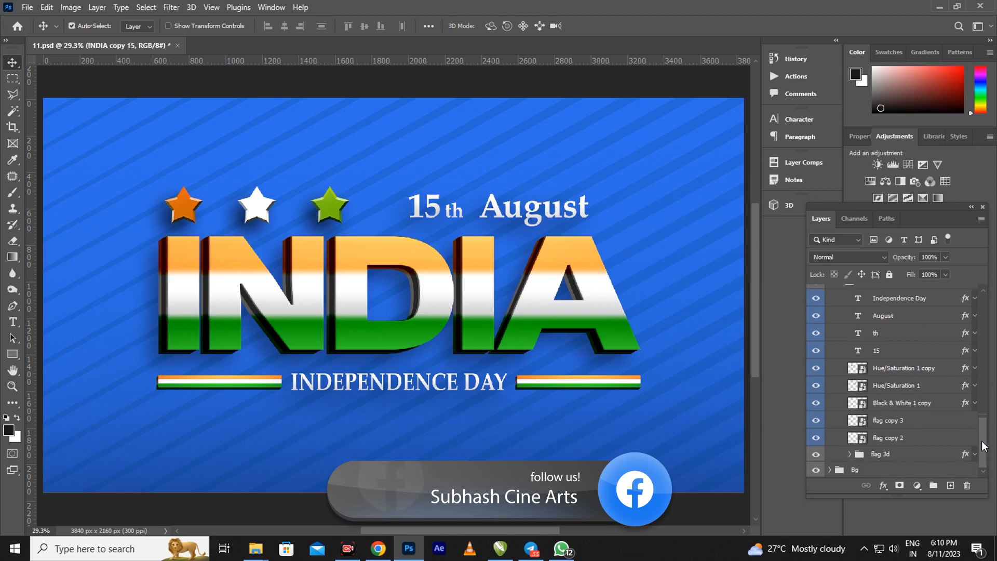
drag(986, 438, 988, 319)
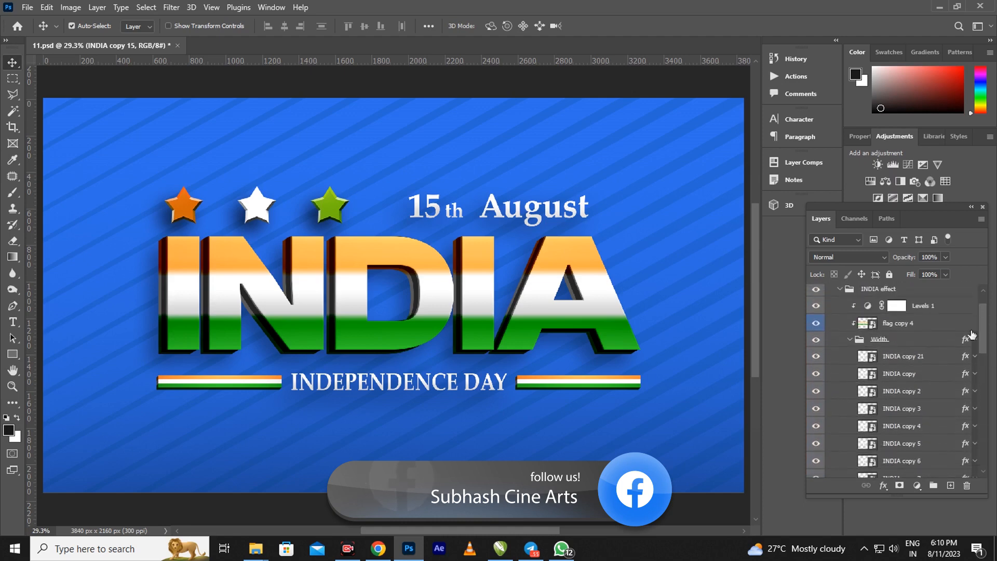
click(847, 345)
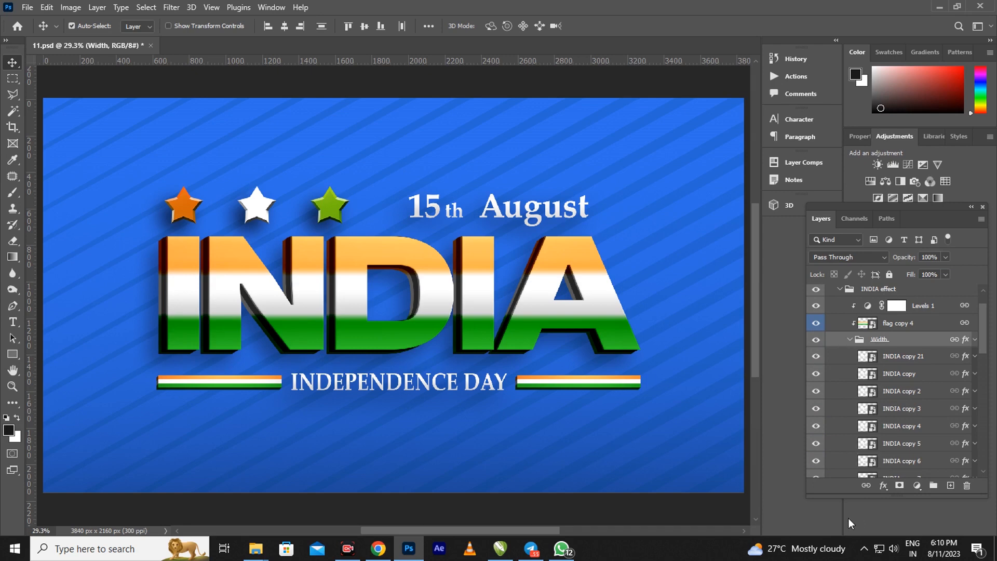
click(850, 339)
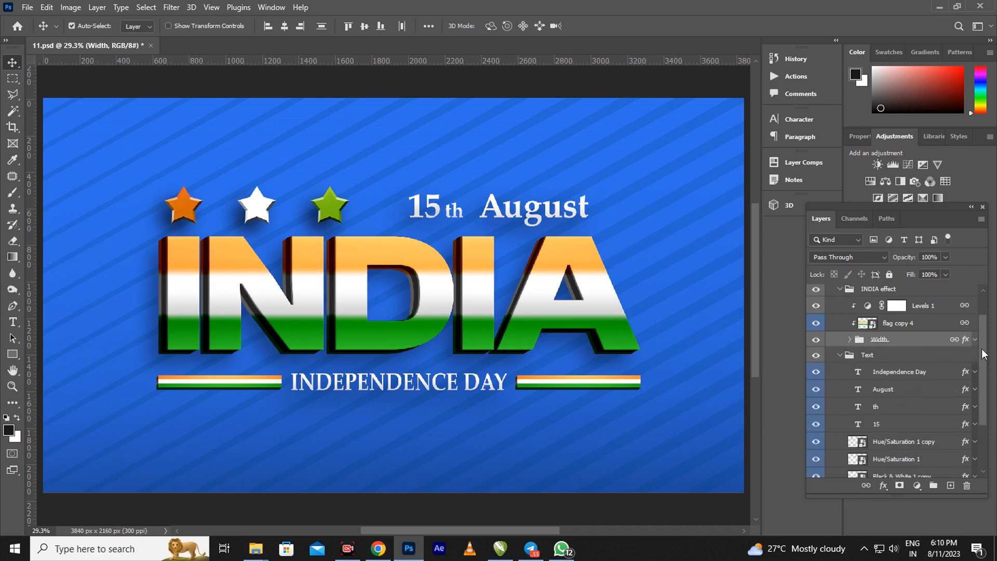
drag(985, 354, 986, 412)
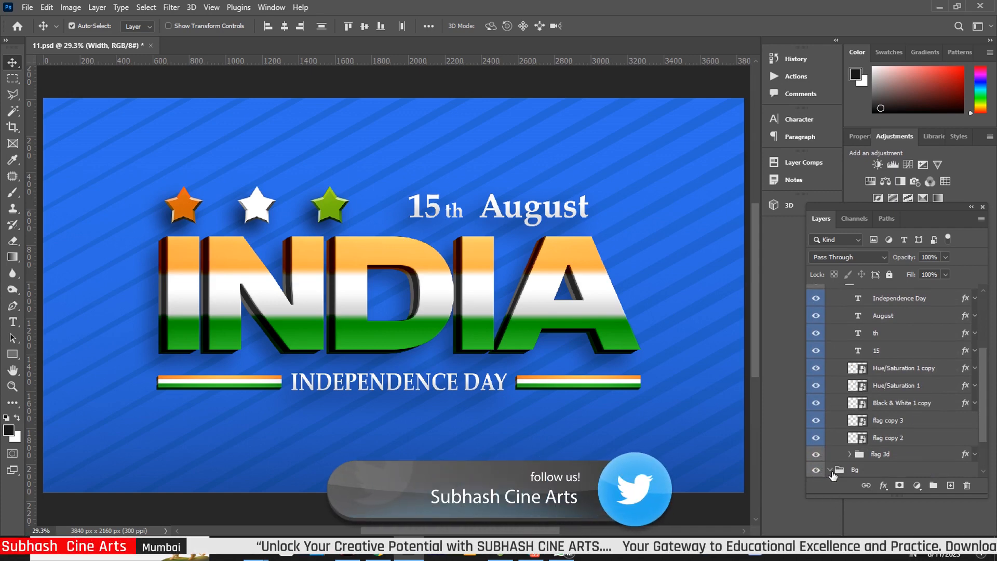
click(830, 470)
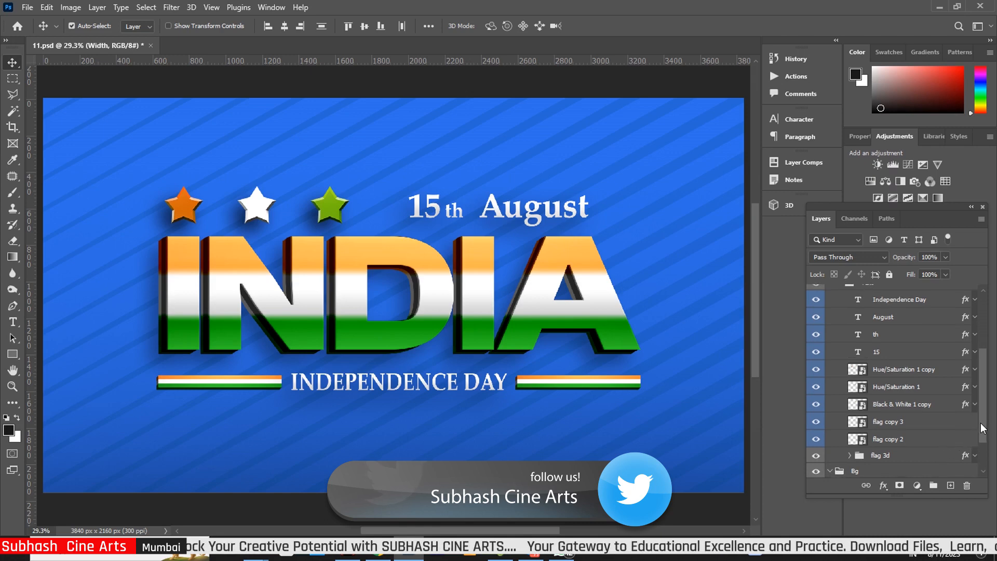
Expand the flag 3d group and toggle its visibility off and on to examine its effect on the flag bars.
scroll(980, 423, down, 3)
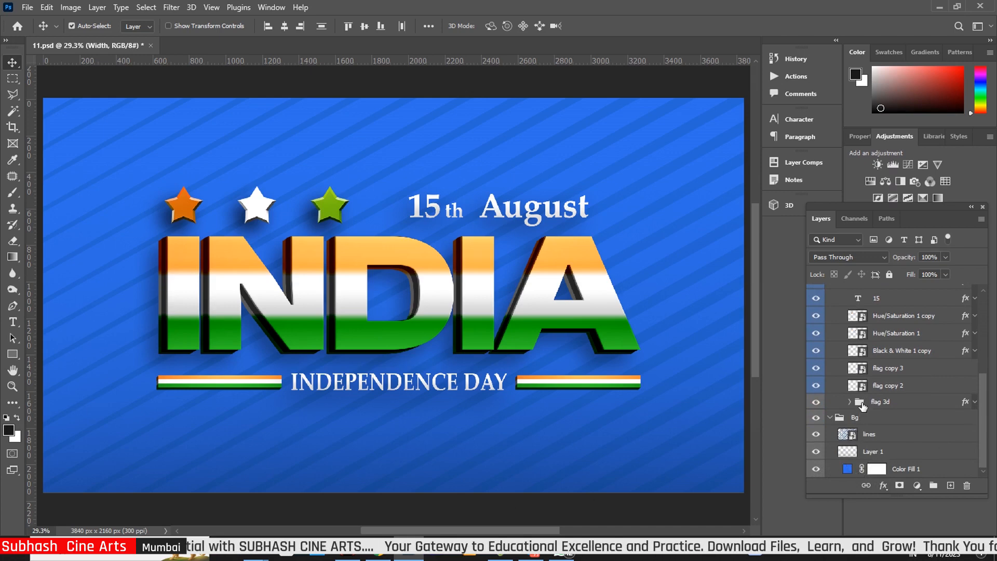
click(850, 402)
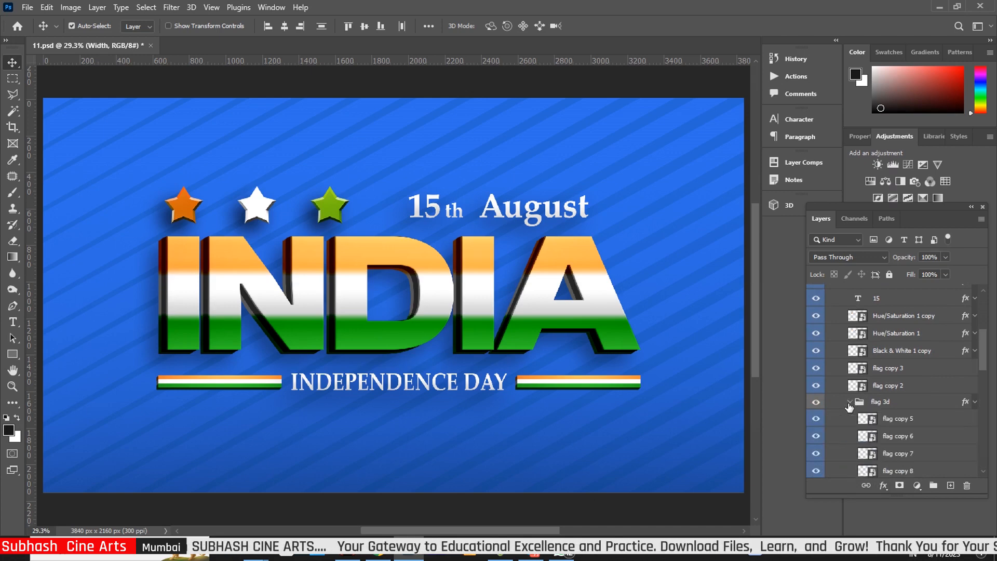
click(816, 402)
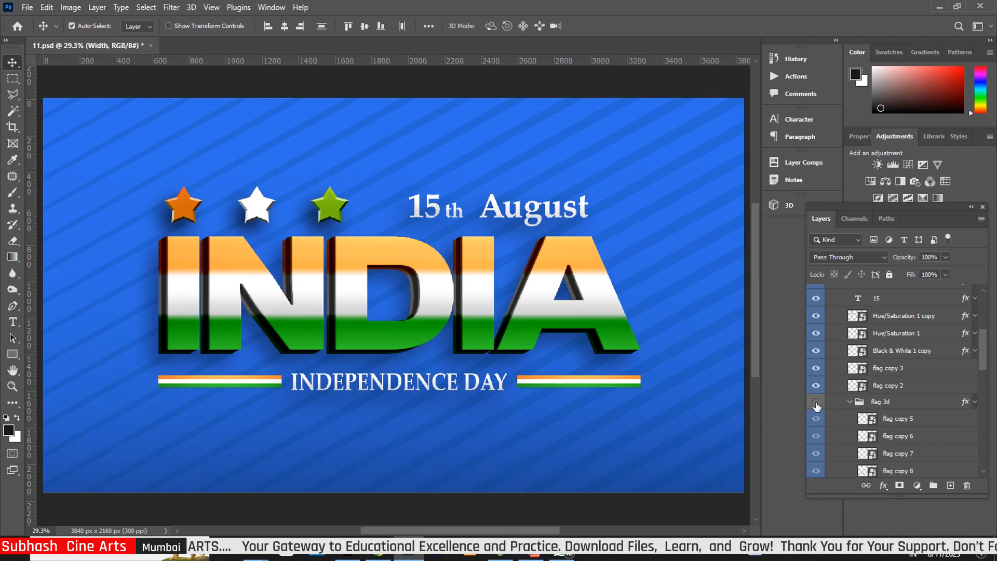
click(816, 403)
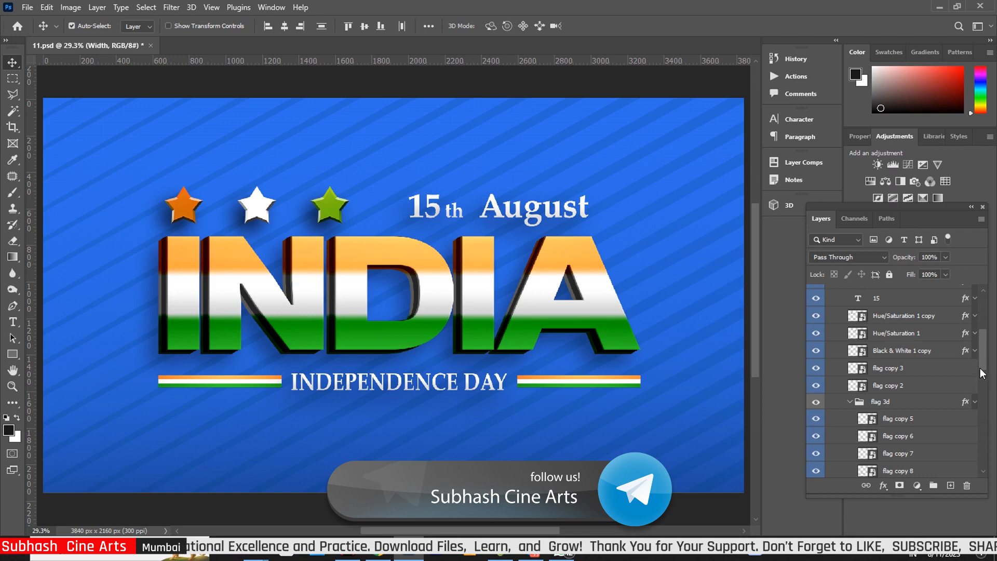
Change the Color Fill 1 layer's colour in the Bg group to the darker blue 2863d4.
drag(983, 352, 983, 460)
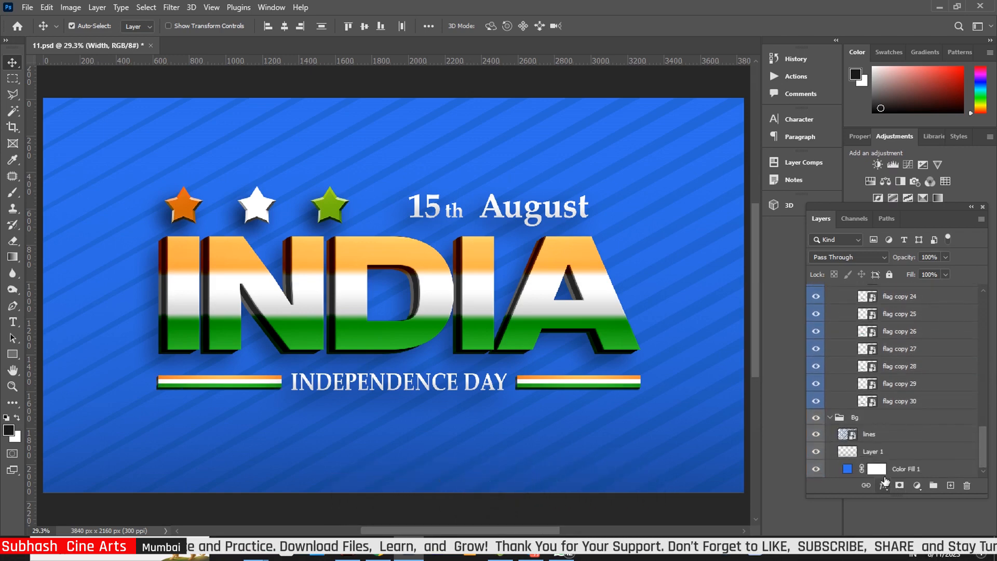
click(847, 471)
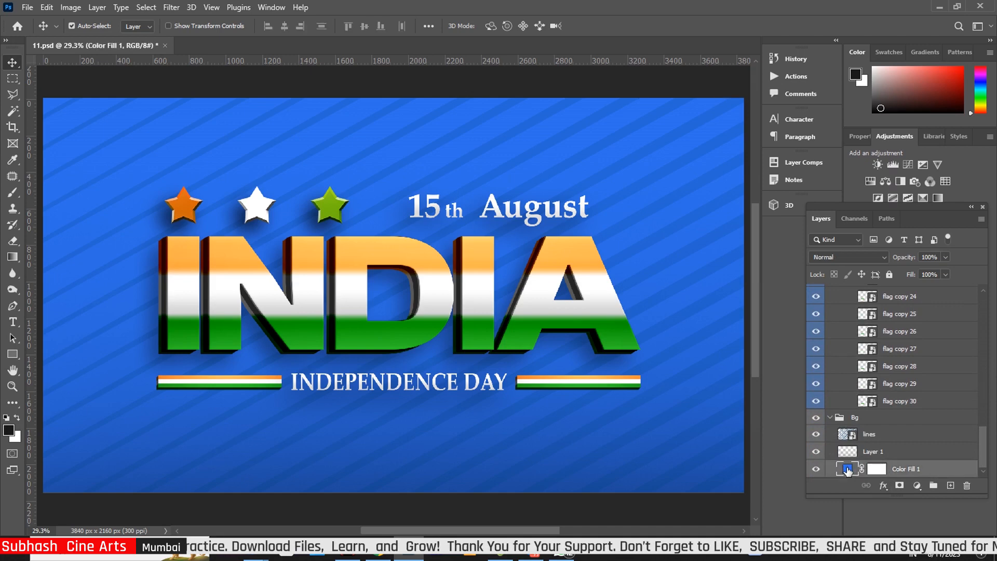
double_click(847, 470)
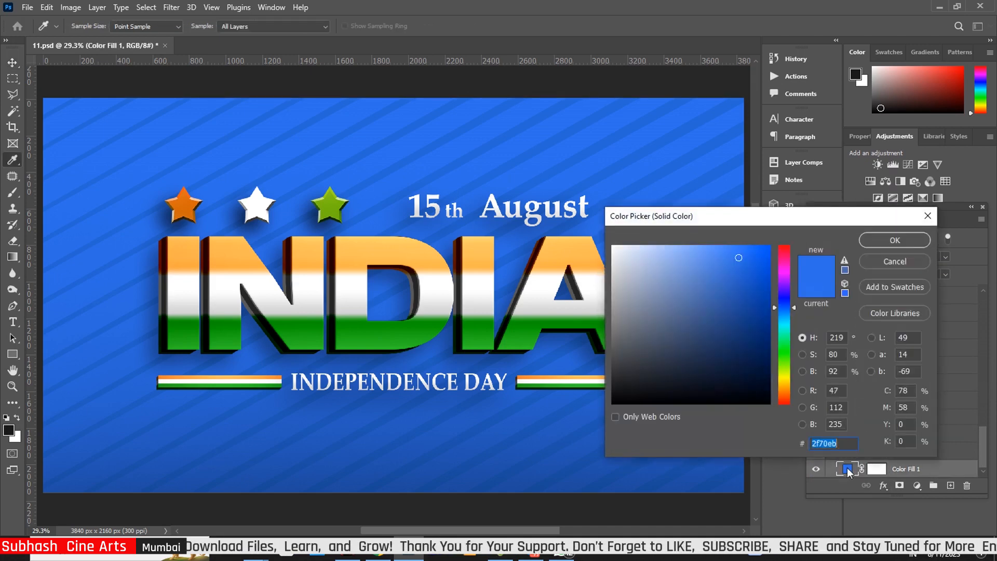
click(747, 261)
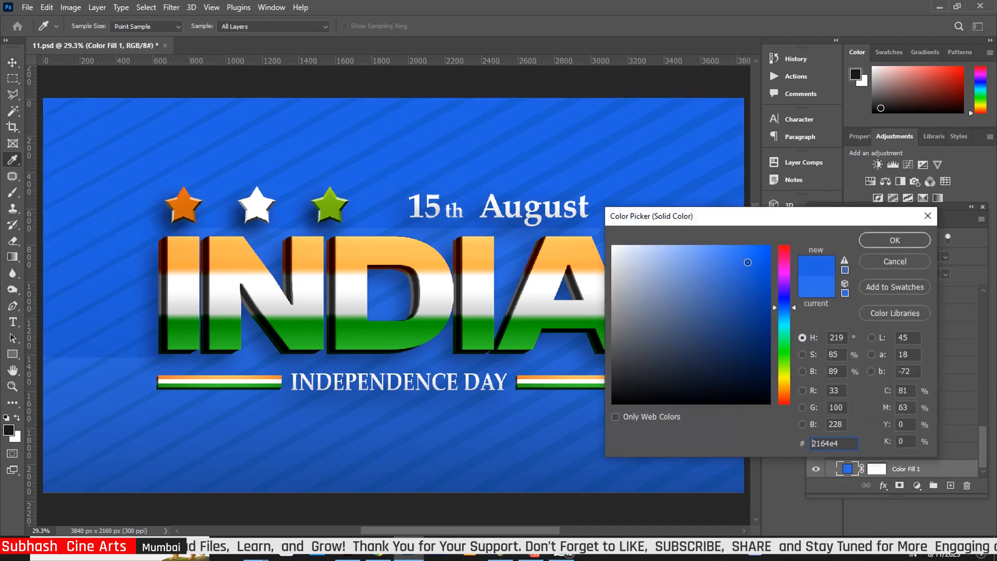
click(747, 284)
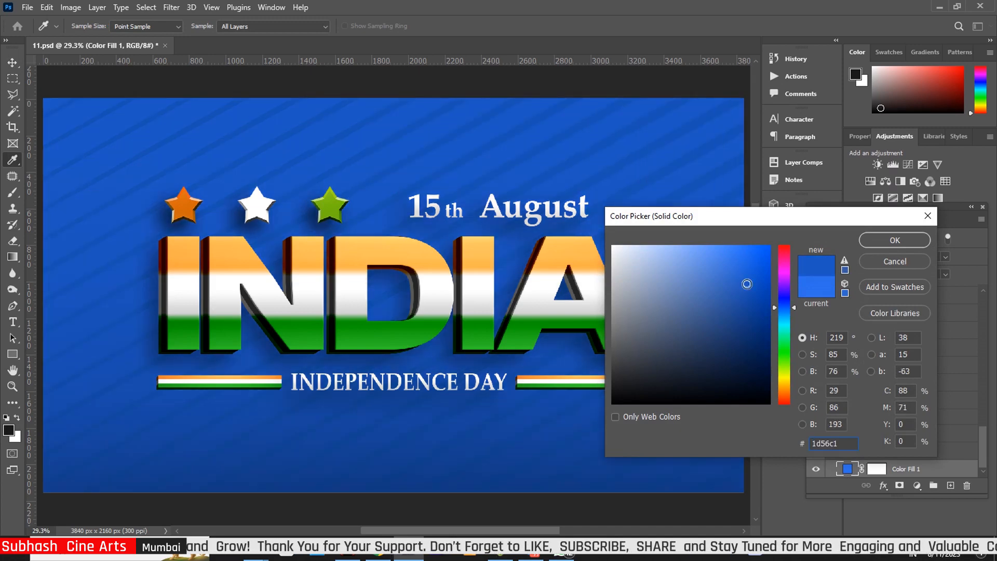
click(740, 273)
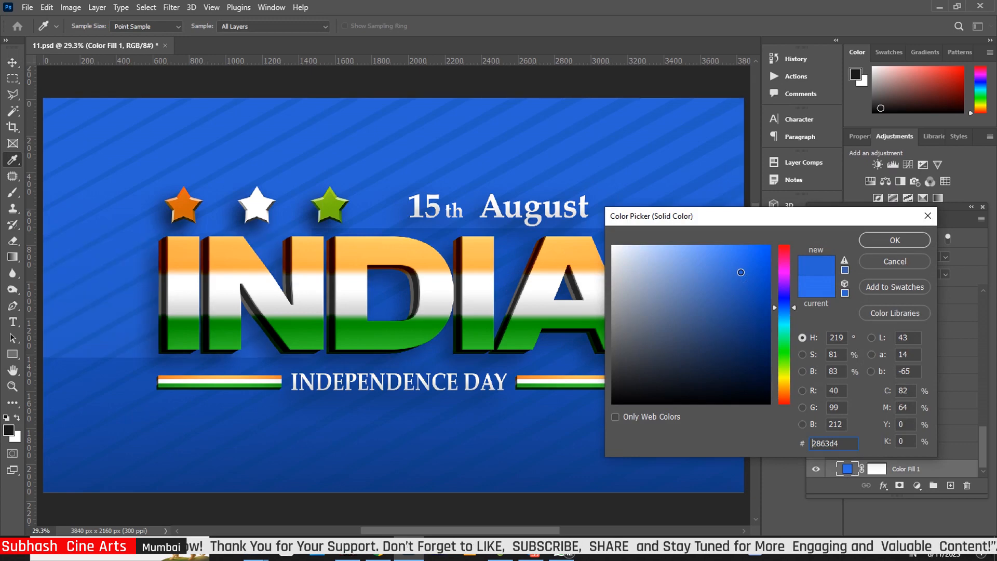
click(919, 239)
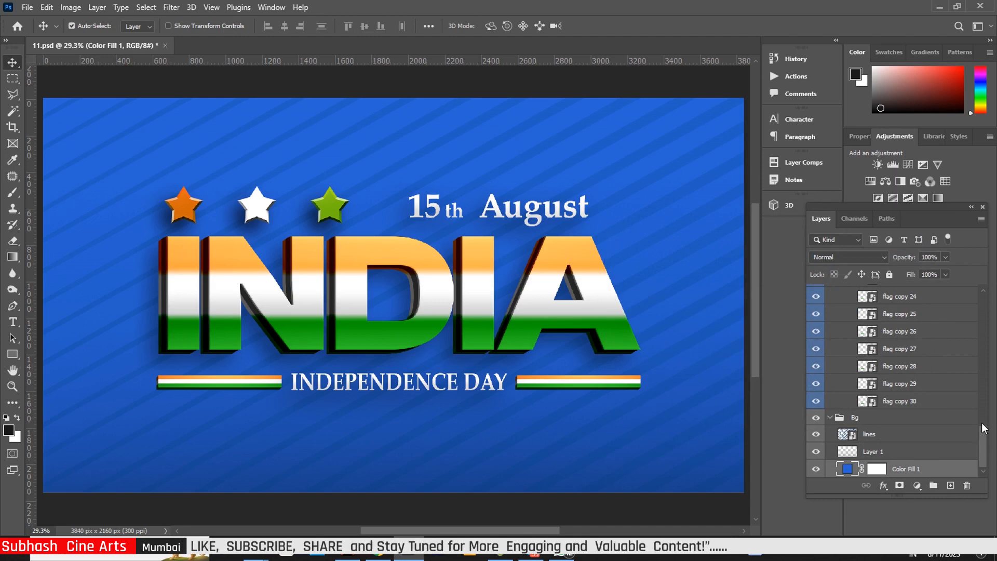
Open the Change text here smart object from the Top group and select its INDIA text for editing.
drag(984, 429, 975, 302)
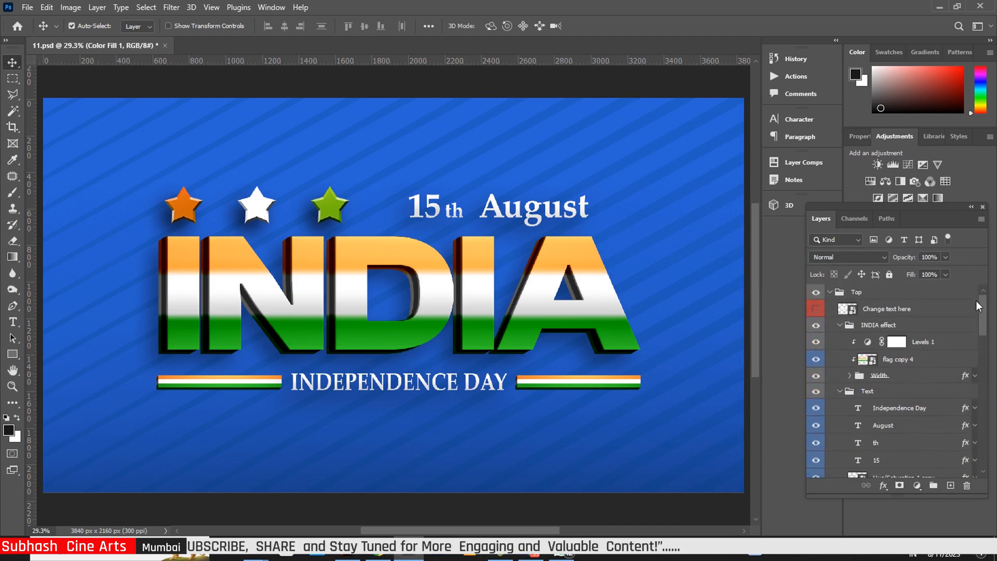
double_click(849, 310)
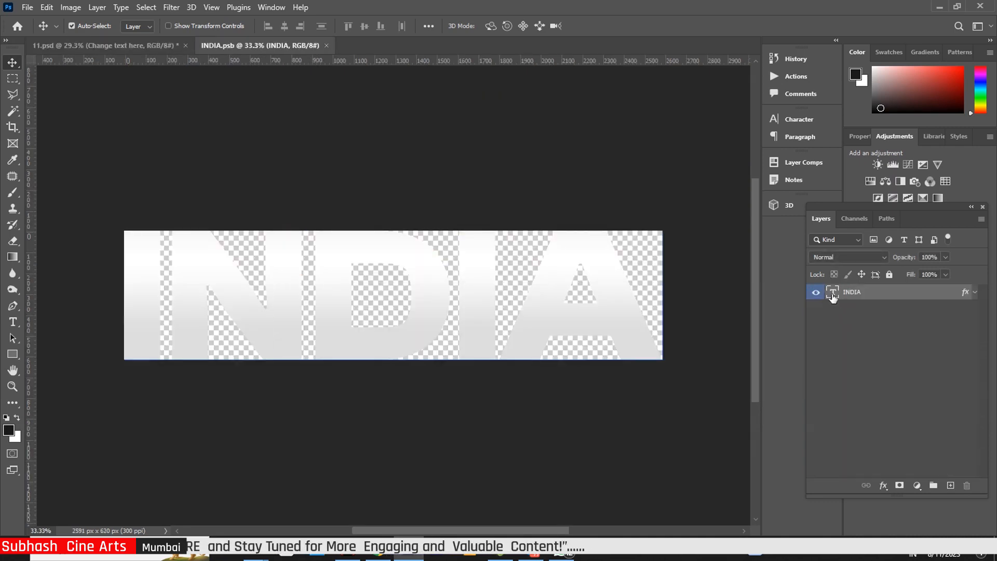
double_click(833, 293)
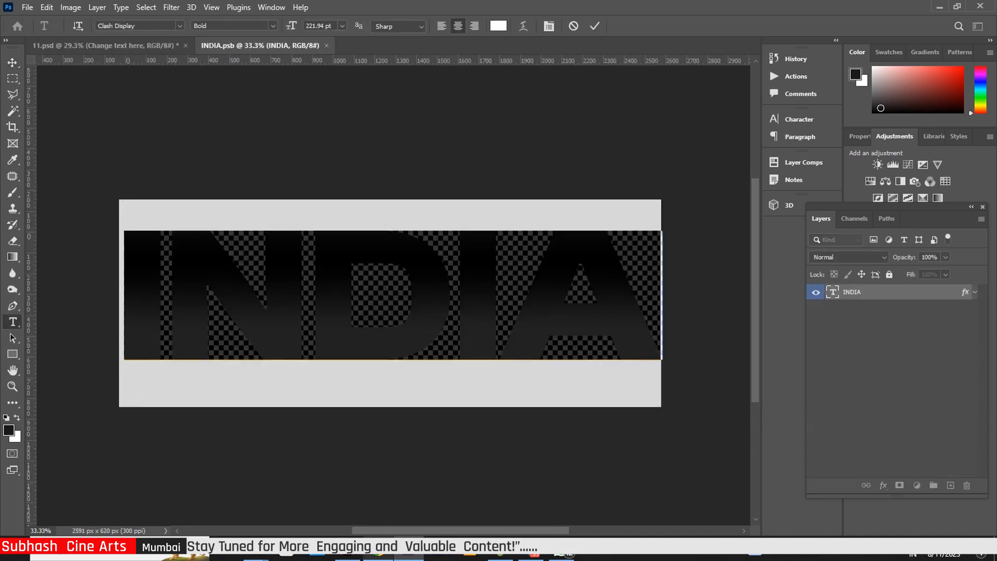
Switch to the Hindi Typing page in the browser, convert "bharat" to भारत and copy the Hindi word.
click(377, 480)
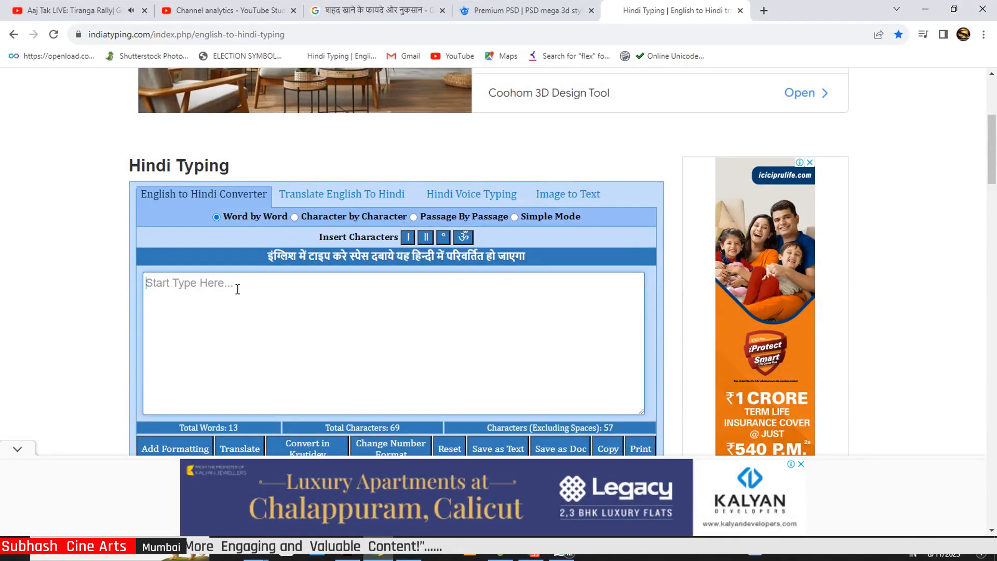
text(b)
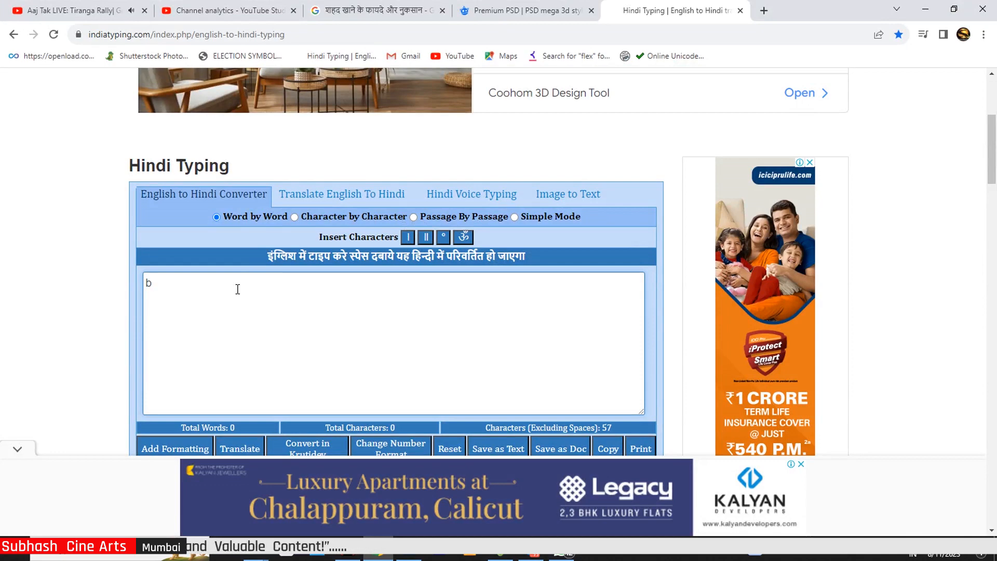
text(hara)
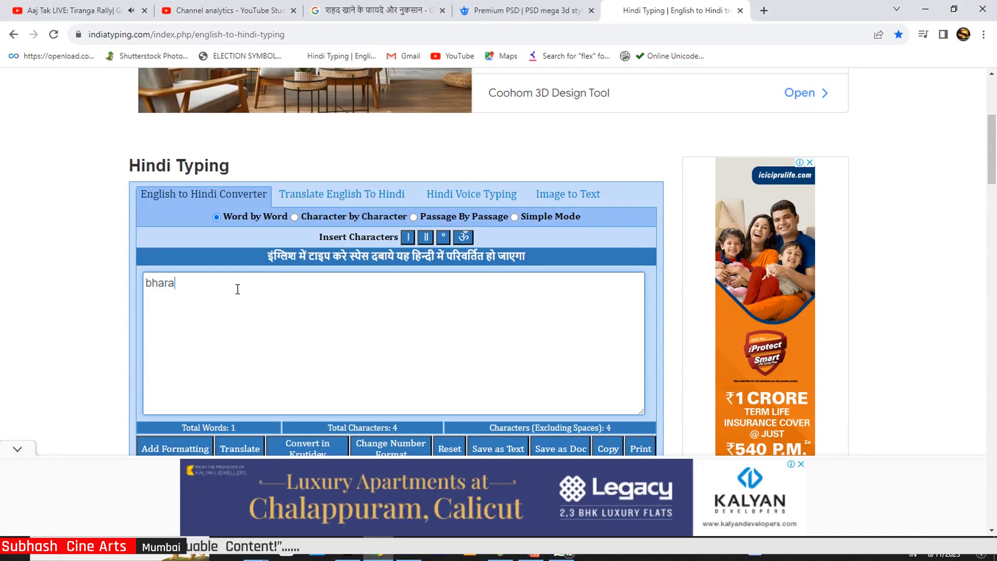
text(t)
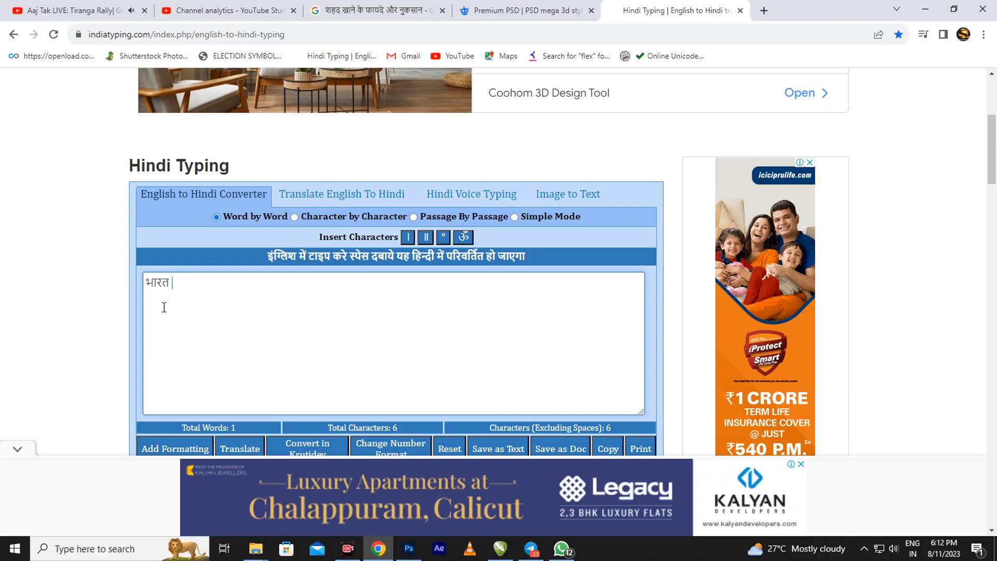
key(ctrl+a)
key(ctrl+c)
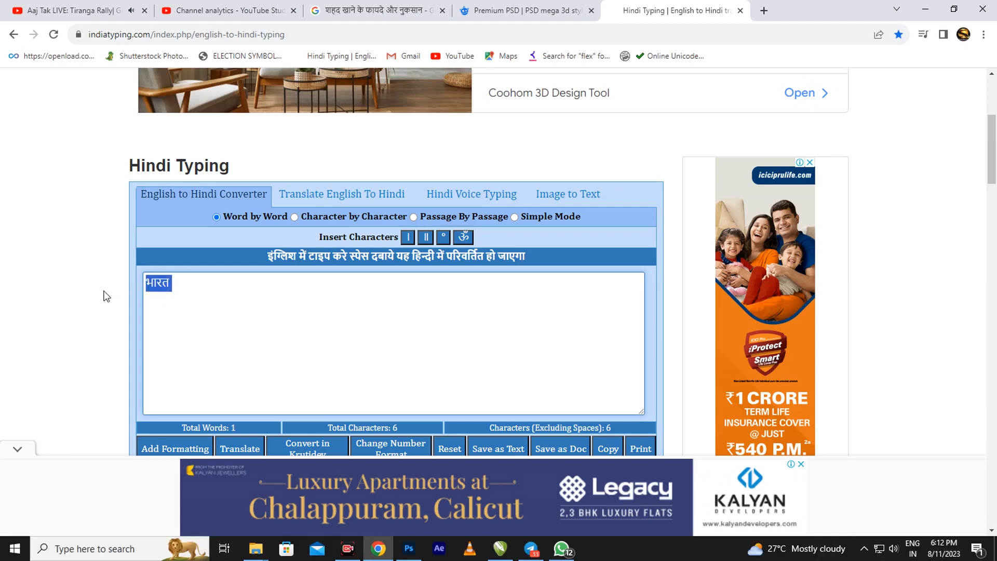
Switch back to Photoshop, replace the INDIA text with the copied भारत and move it up within the canvas.
click(409, 549)
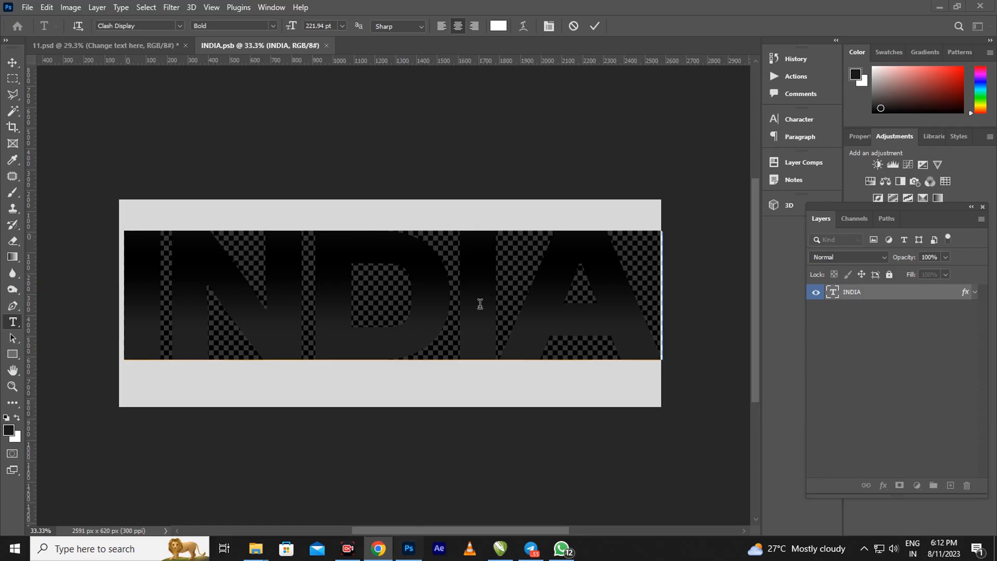
key(ctrl+v)
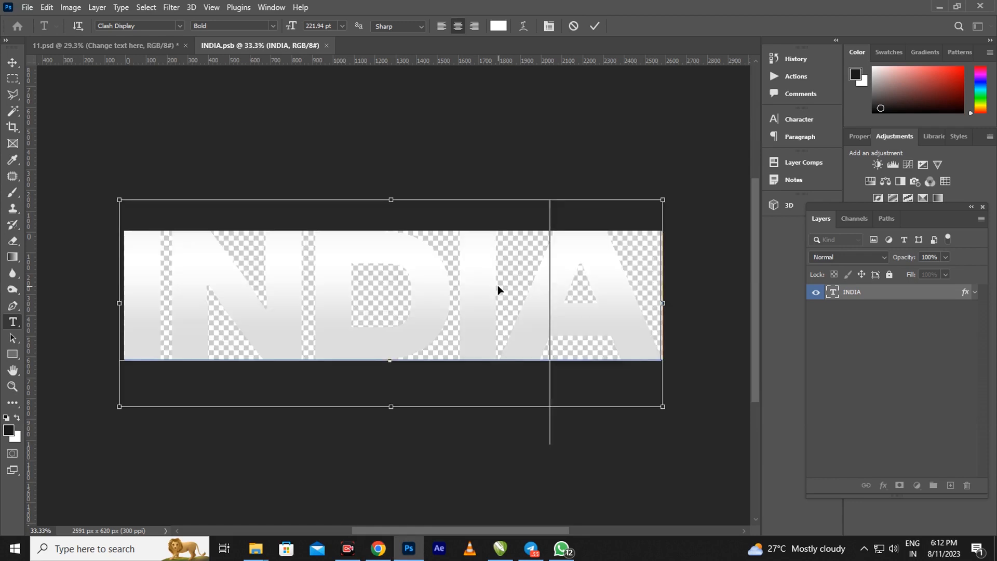
click(12, 62)
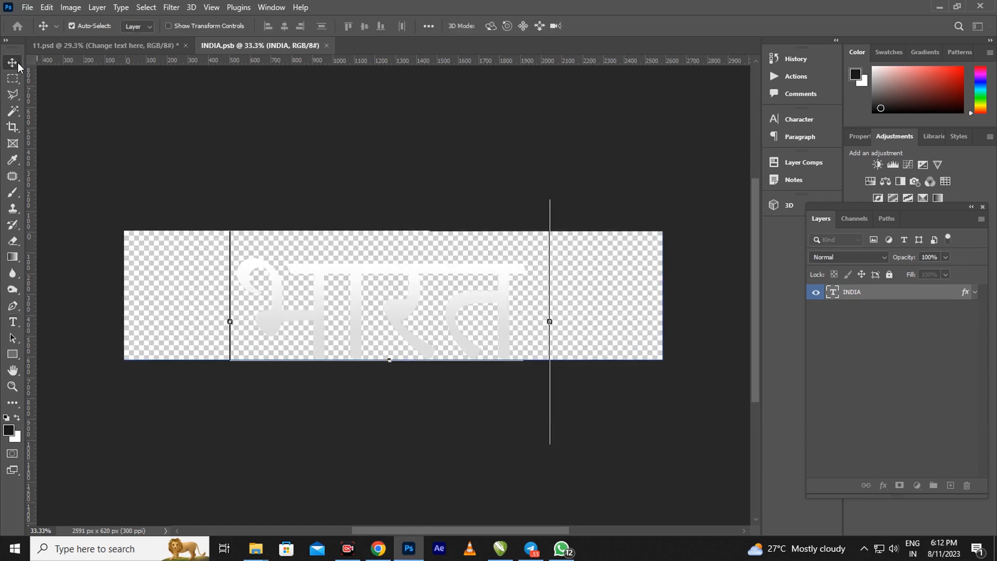
drag(395, 323, 395, 304)
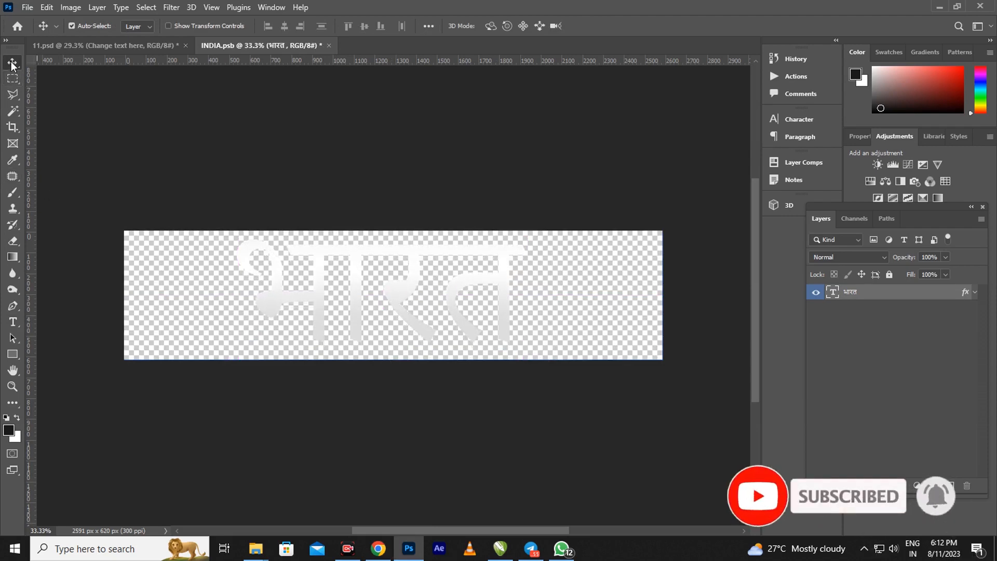
Set the भारत text's font to Khand Bold and move the text down to fit the canvas height.
click(13, 322)
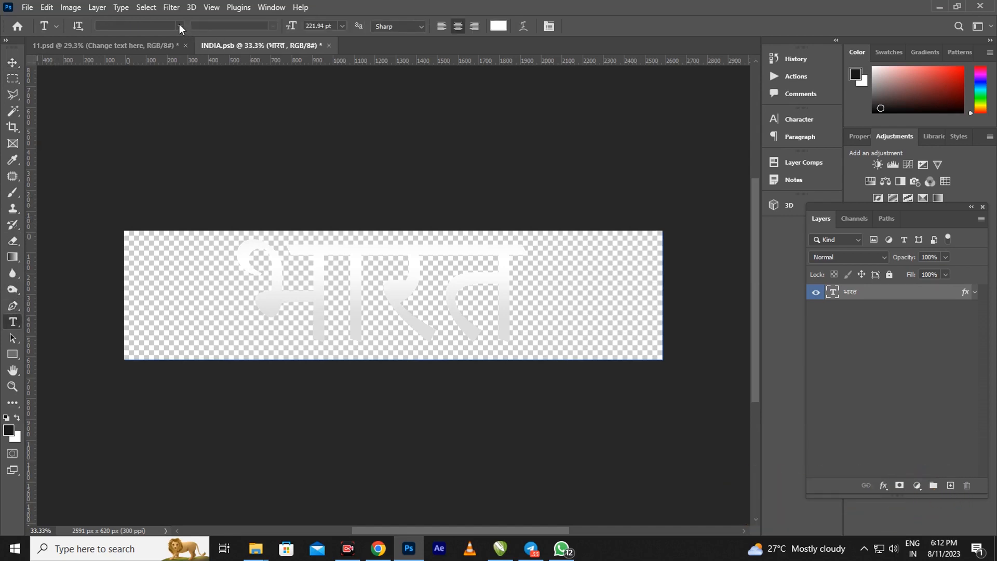
click(180, 26)
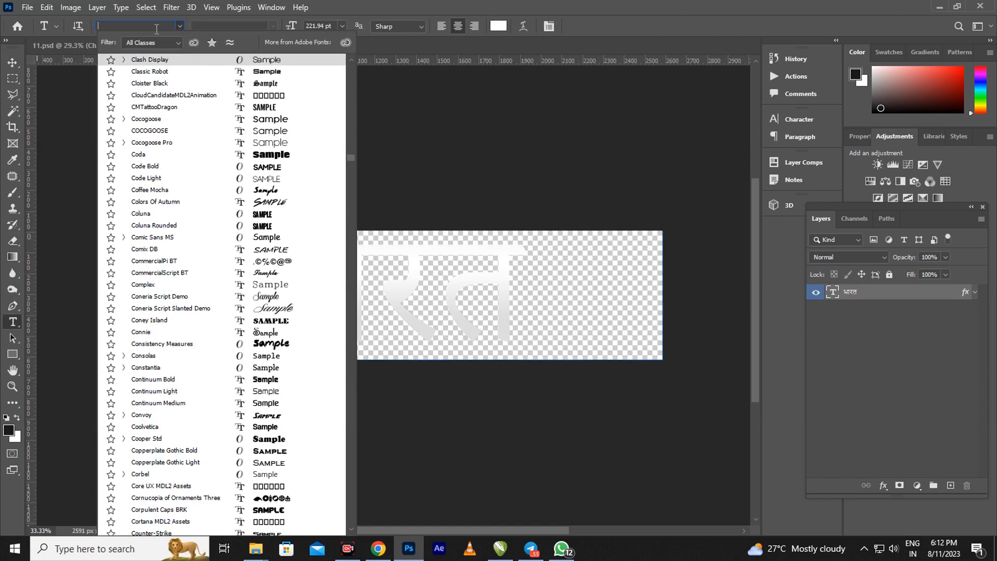
text(k)
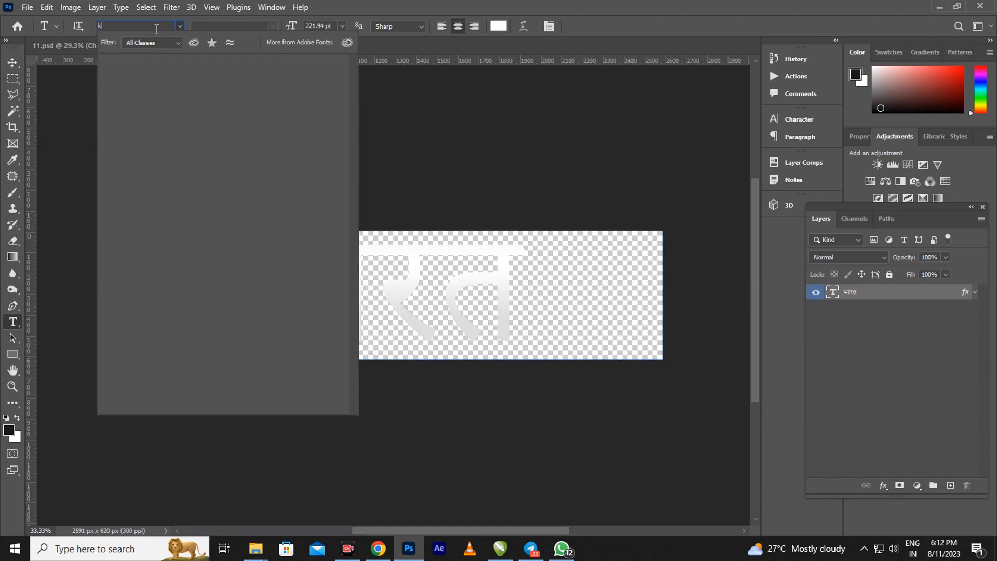
text(hand)
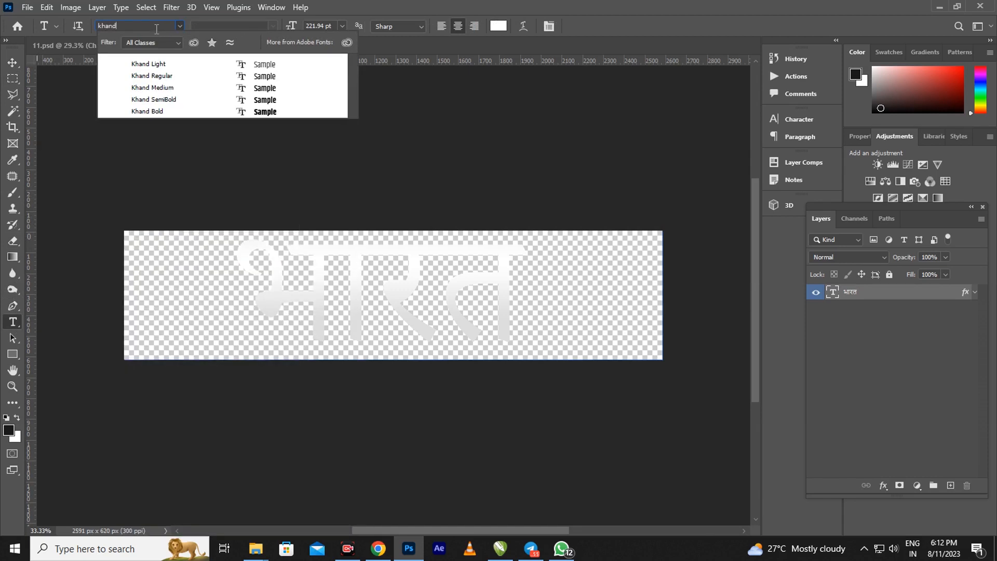
click(262, 112)
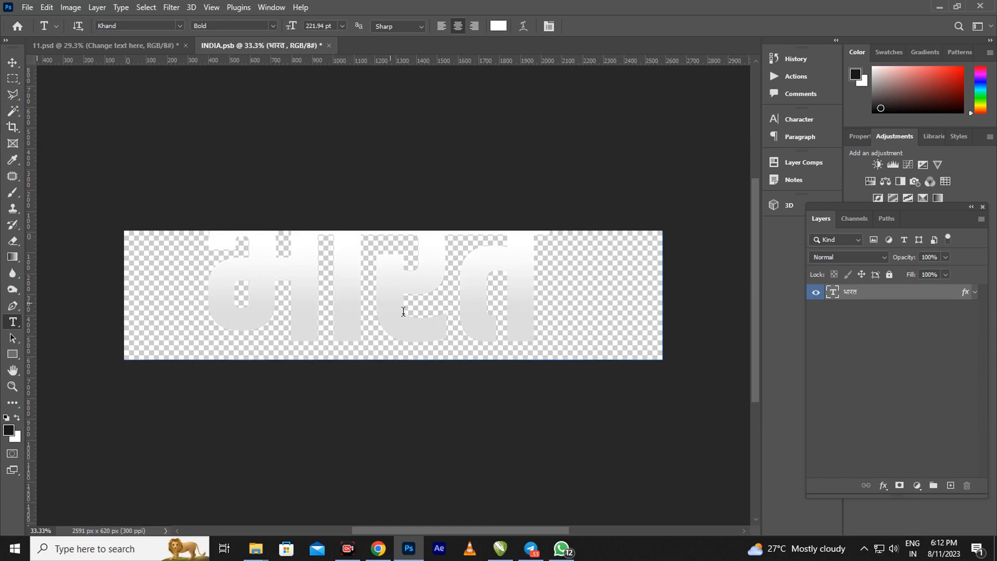
click(13, 62)
drag(386, 274, 386, 297)
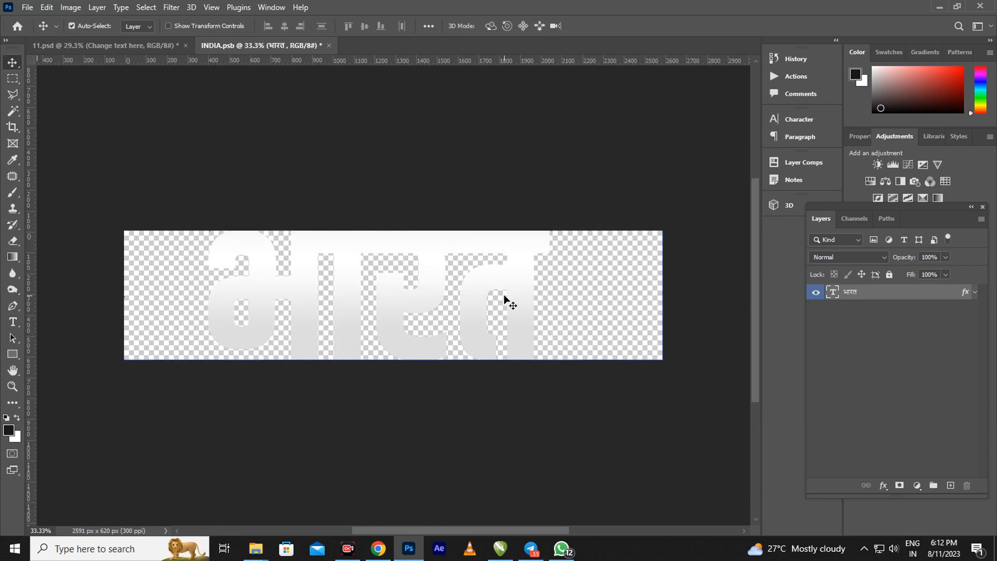
Stretch the भारत text horizontally on both sides to 124.84% width, and close INDIA.psb with its changes saved.
key(ctrl+t)
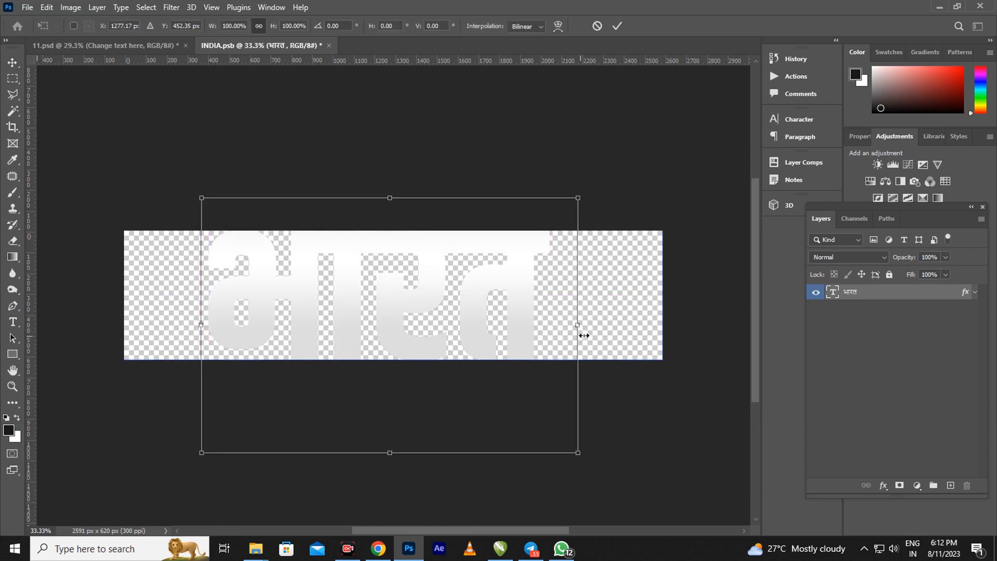
drag(576, 328, 628, 335)
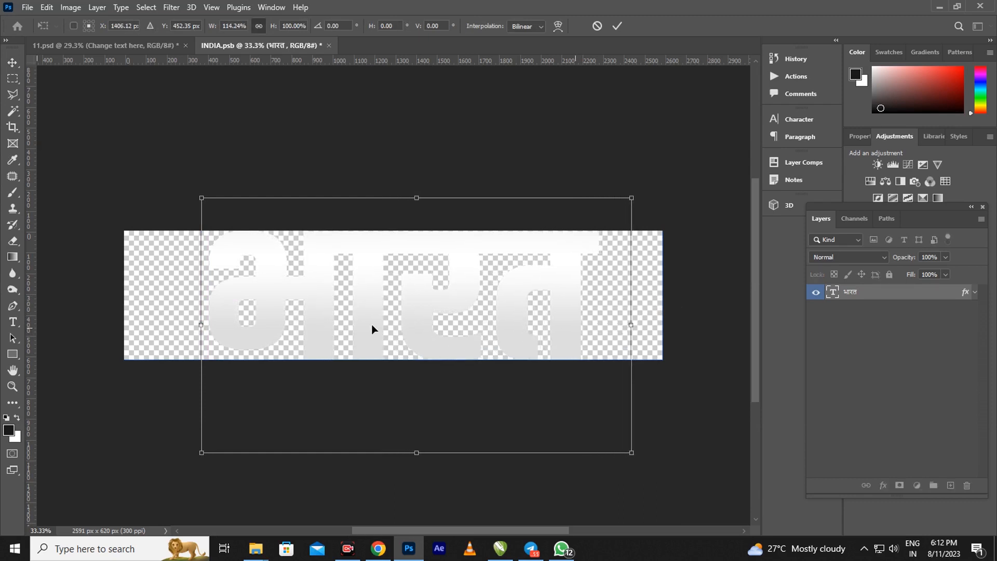
drag(199, 325, 159, 325)
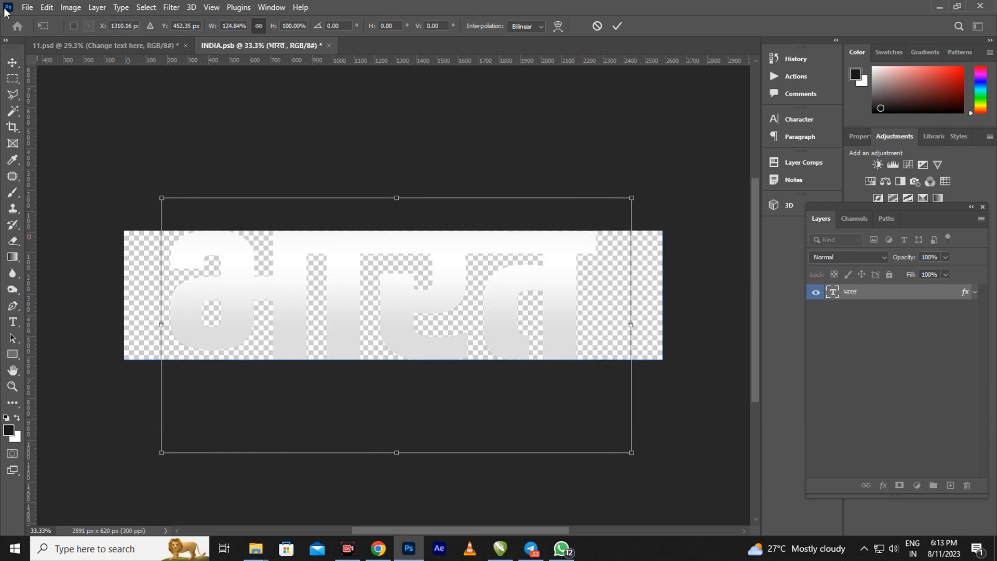
click(8, 62)
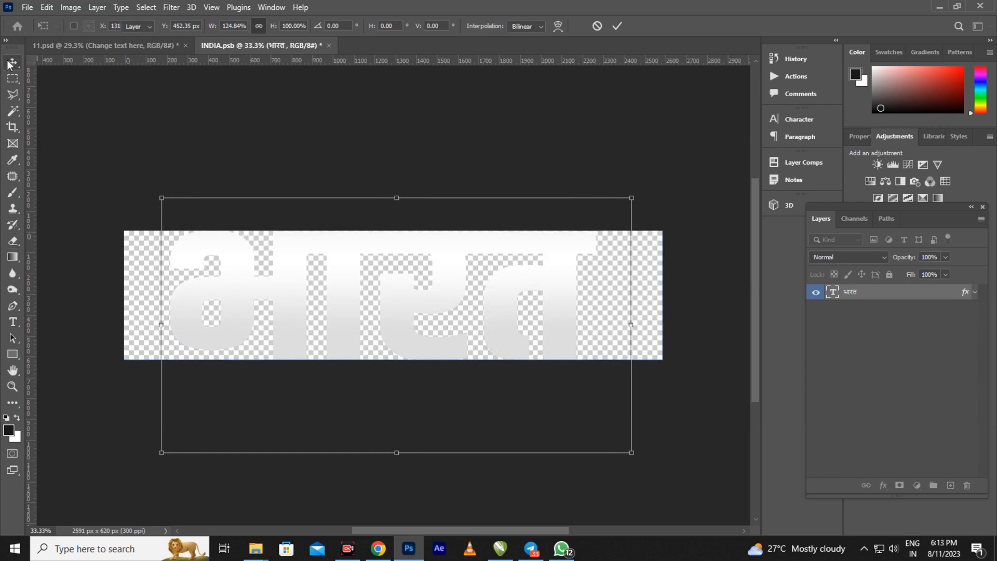
click(329, 45)
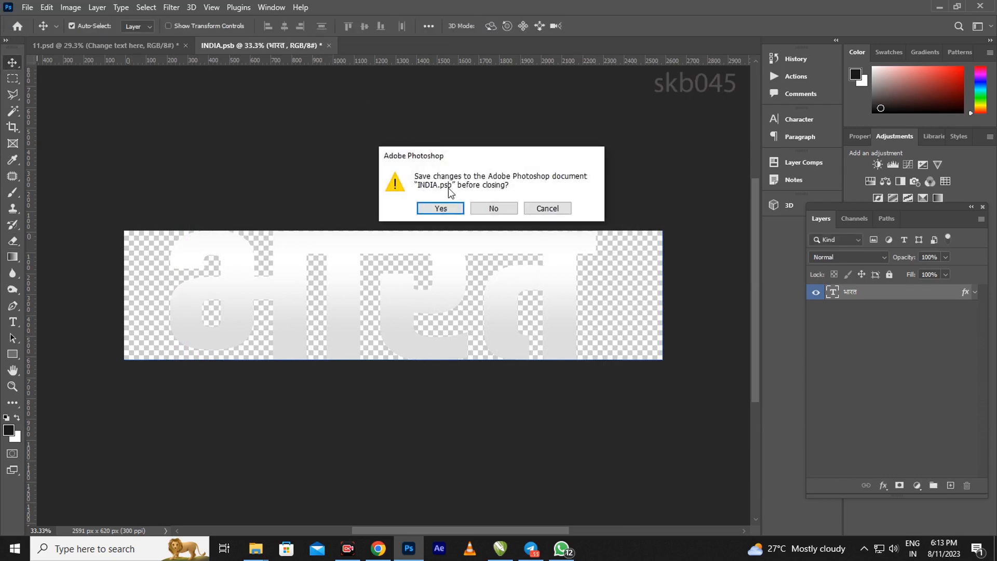
click(440, 209)
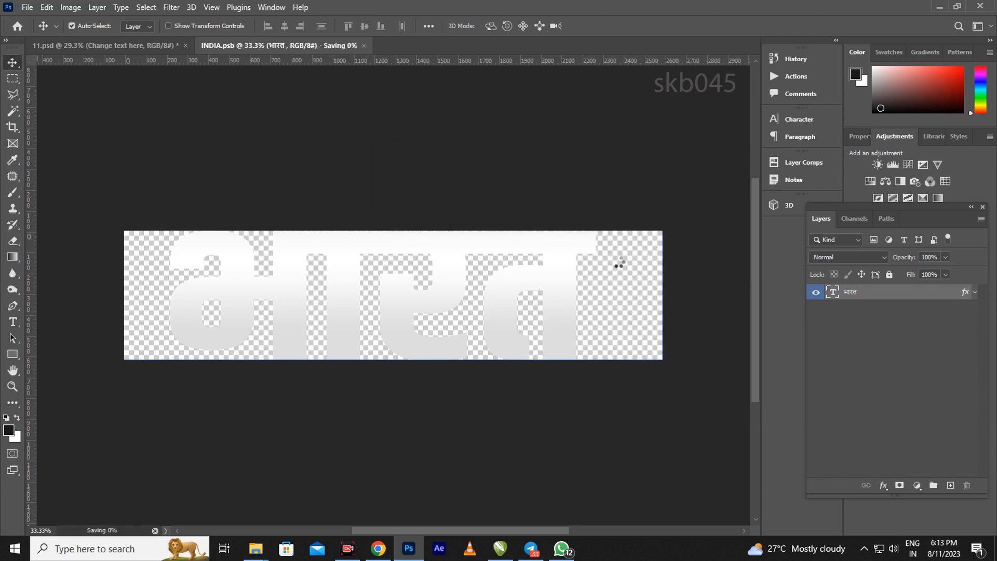